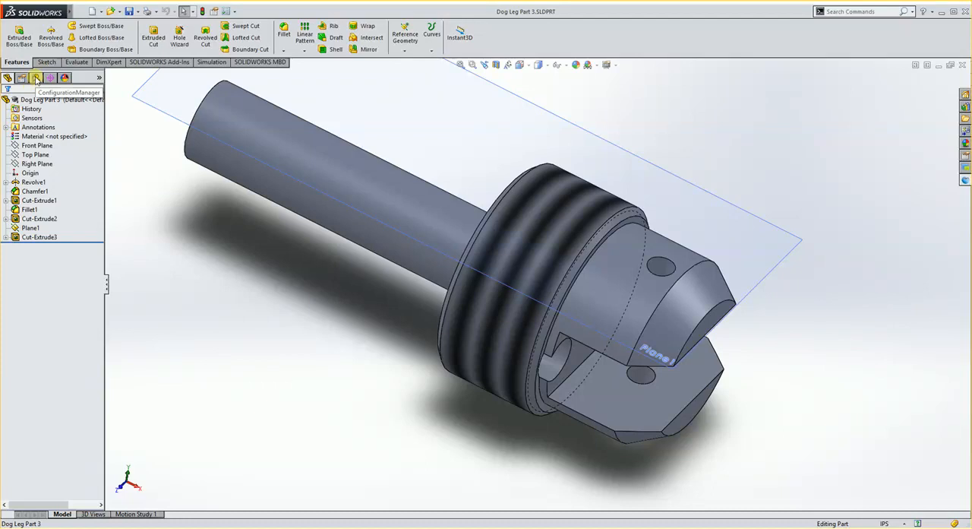
- Rename the Default configuration as Finished Part
click(36, 79)
click(49, 111)
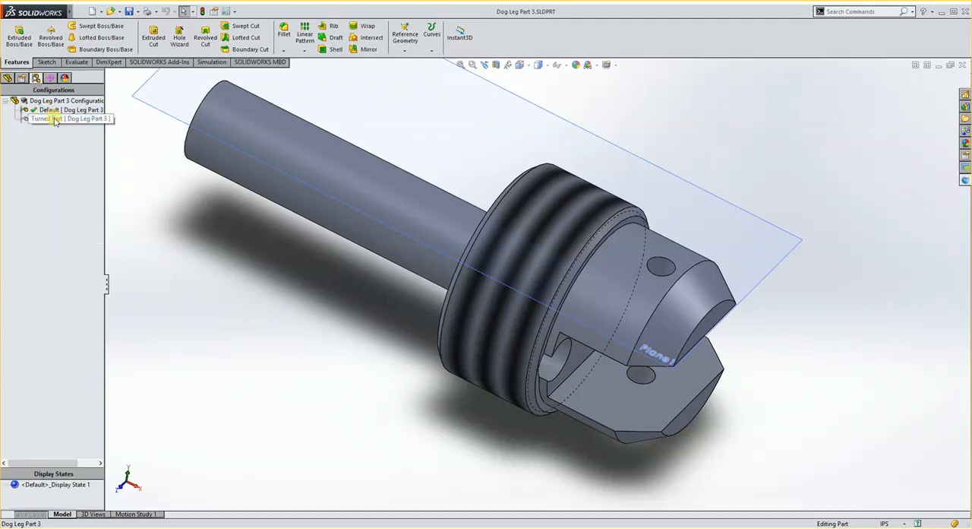
click(55, 113)
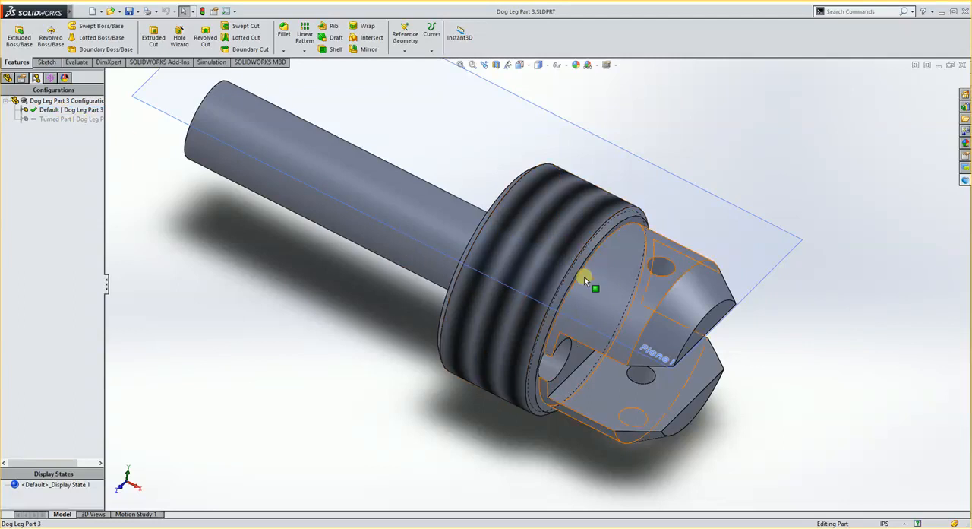
right_click(66, 111)
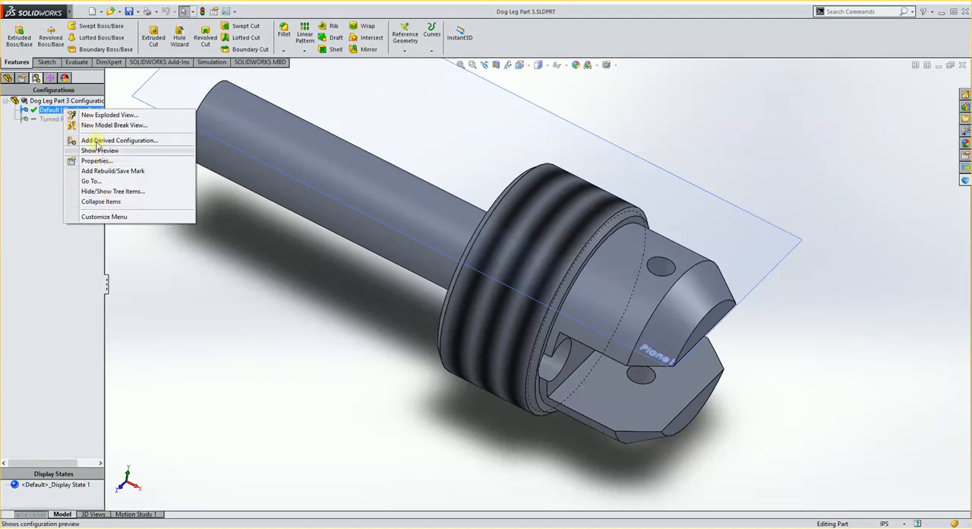
click(96, 160)
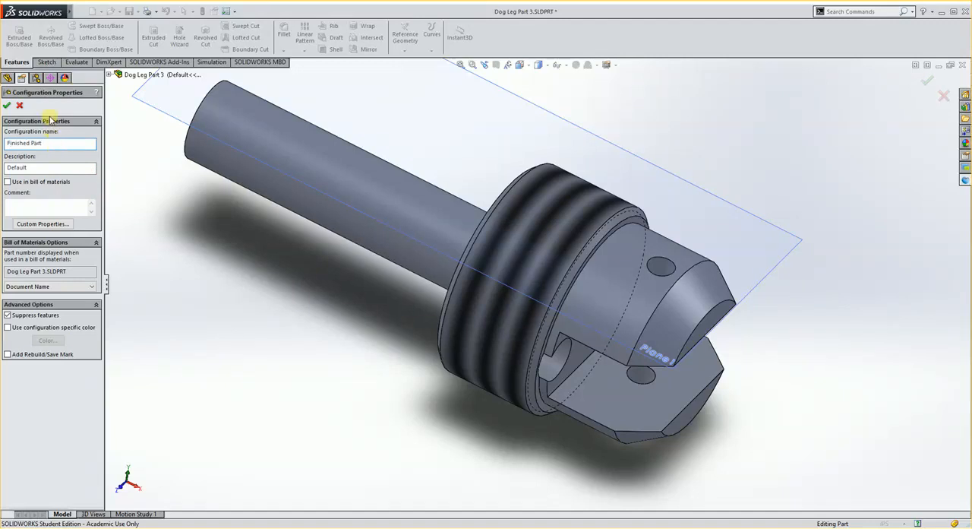
click(6, 106)
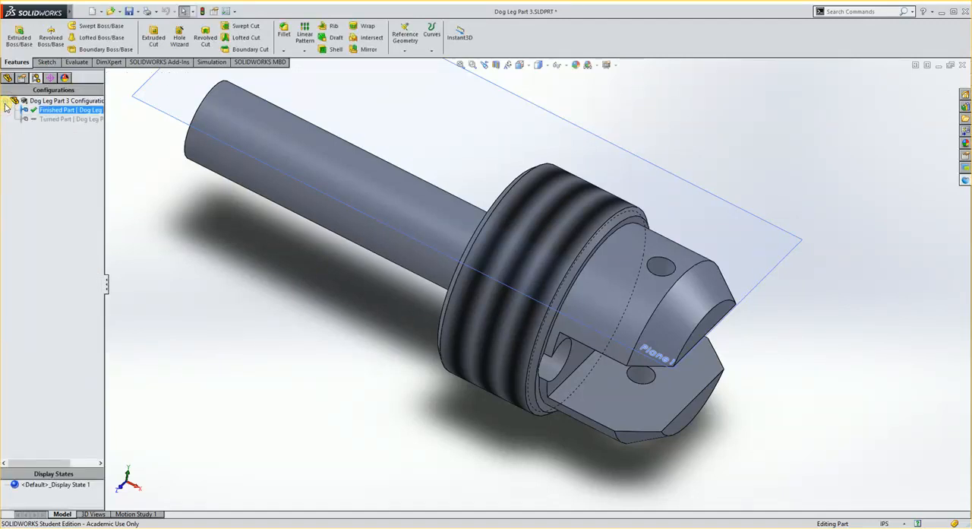
- Show the Turned Part configuration, inspect the turned shape from different angles, and reactivate the Finished Part configuration
click(58, 120)
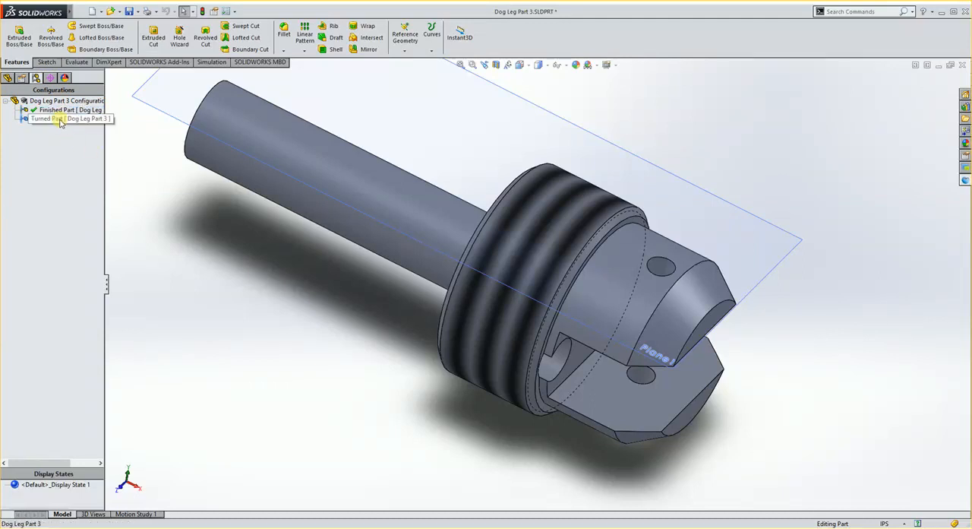
double_click(60, 121)
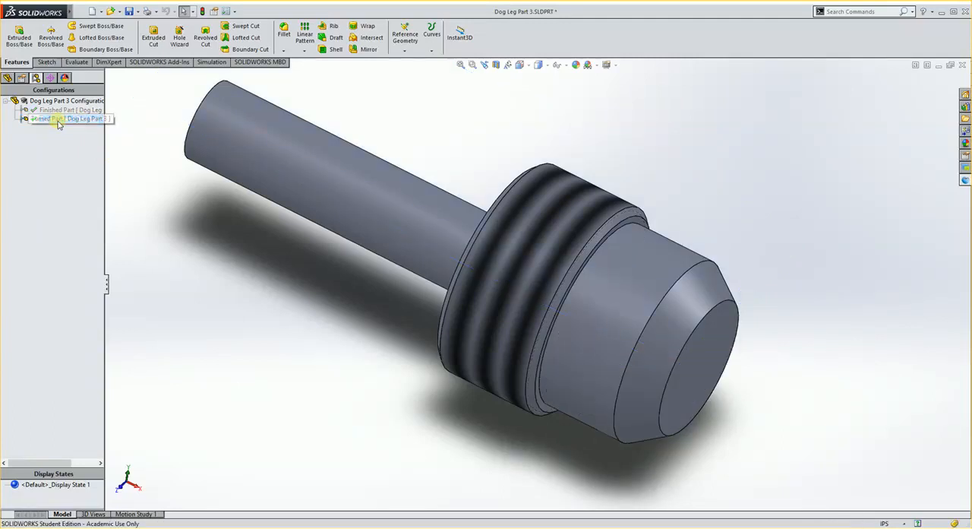
middle_drag(393, 330, 430, 281)
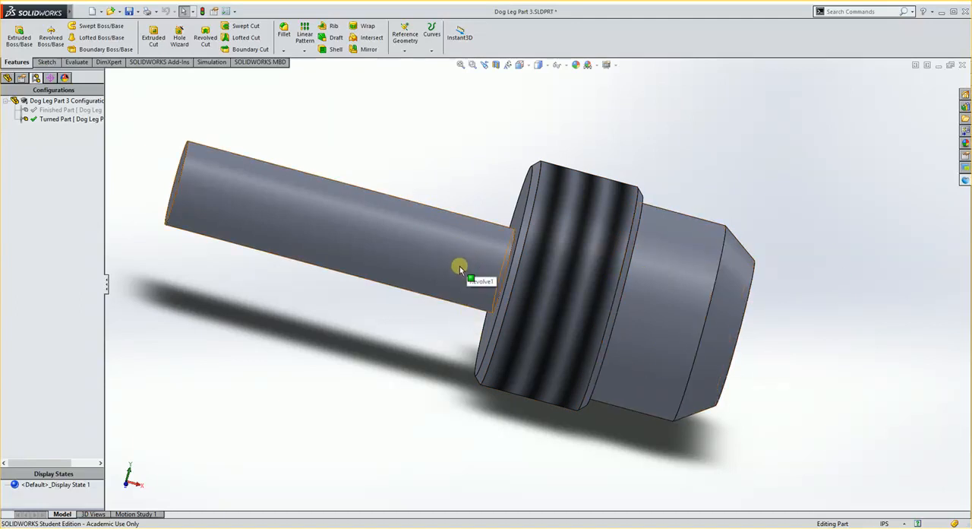
middle_drag(494, 297, 469, 297)
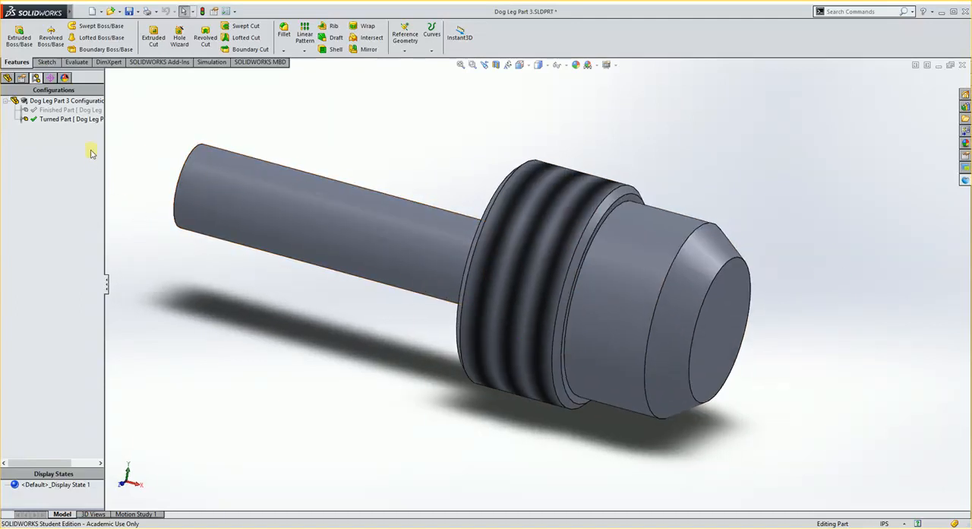
double_click(63, 119)
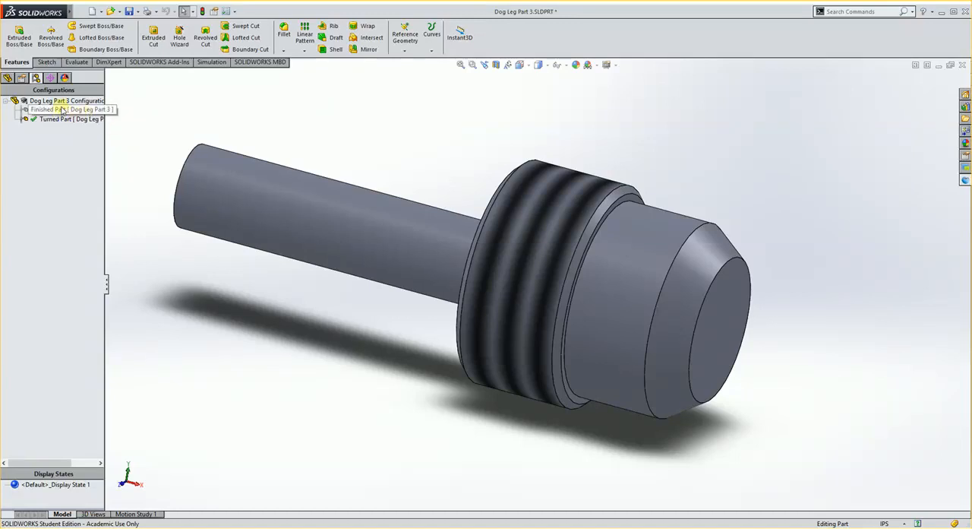
double_click(48, 110)
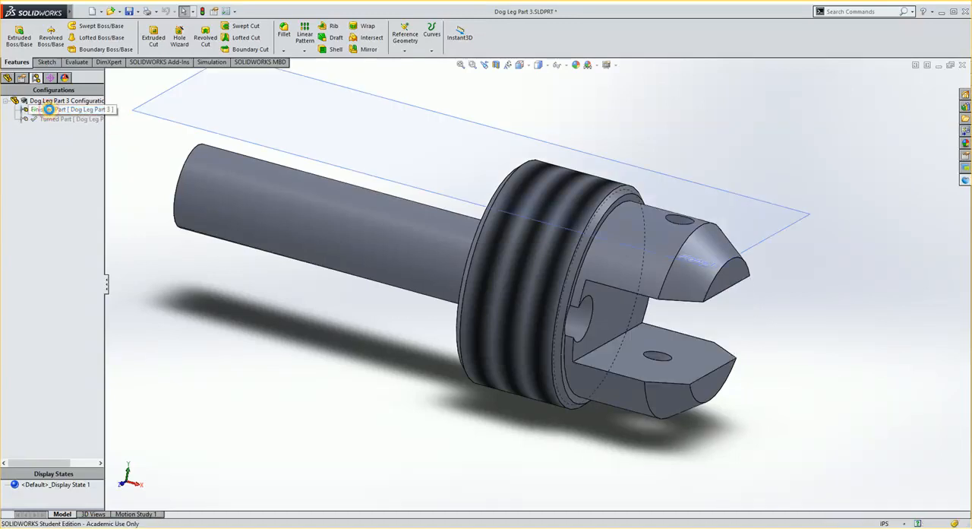
- Delete the Turned Part configuration from the part
right_click(51, 119)
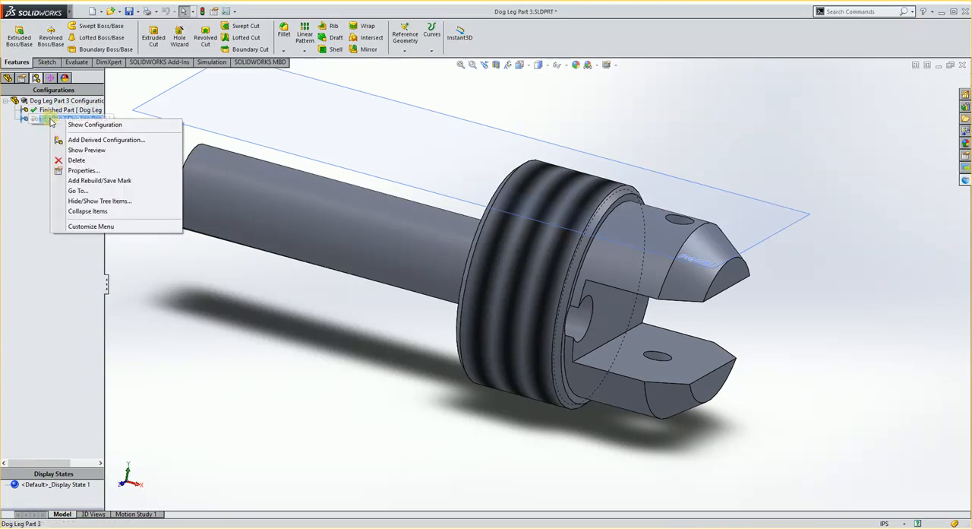
click(79, 161)
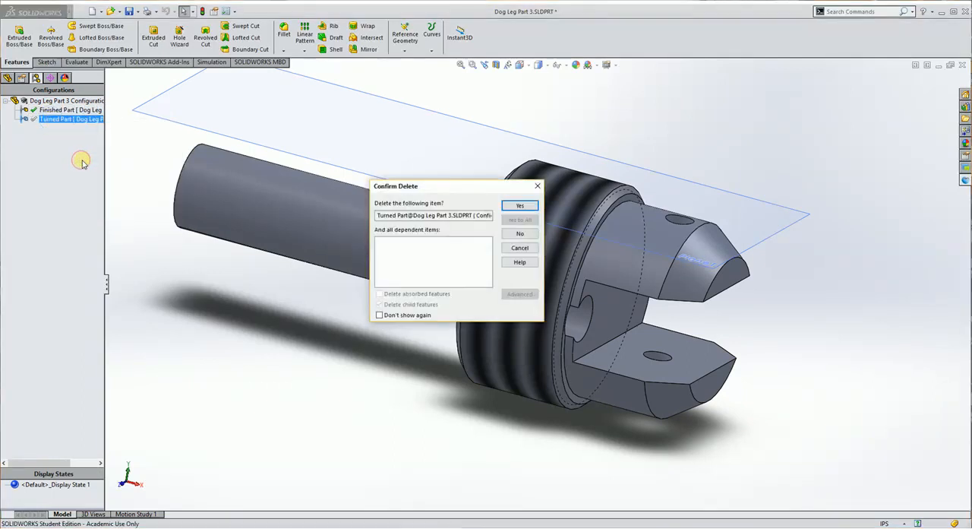
click(519, 207)
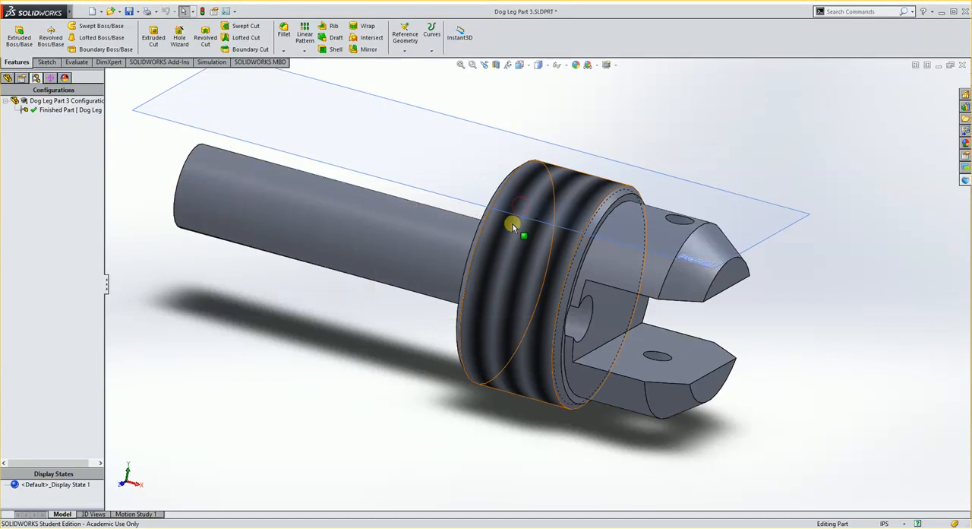
- Add a new configuration named First Turn to the part
click(8, 77)
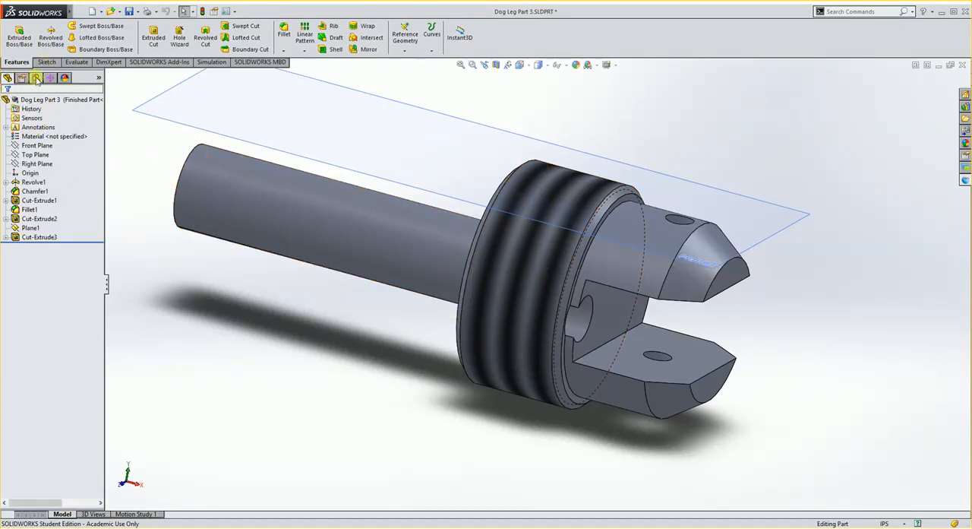
click(36, 78)
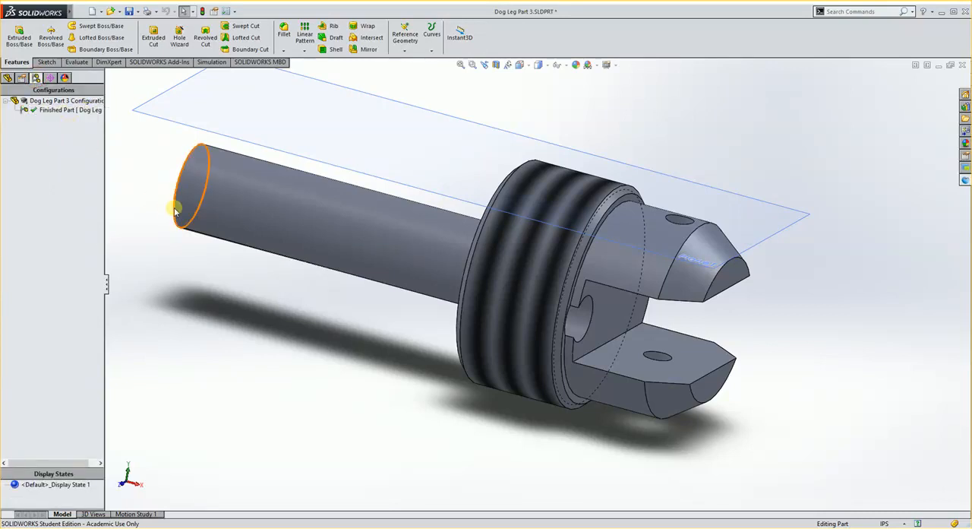
right_click(47, 101)
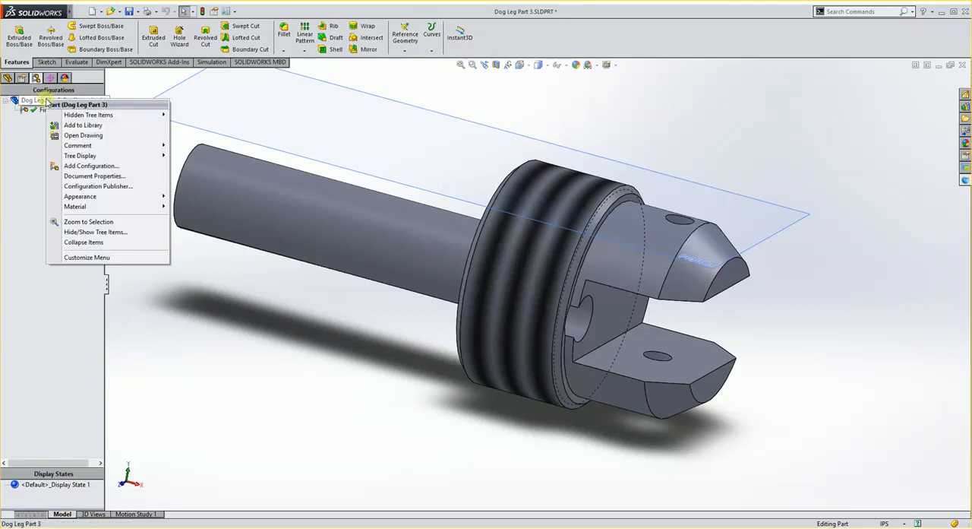
click(80, 165)
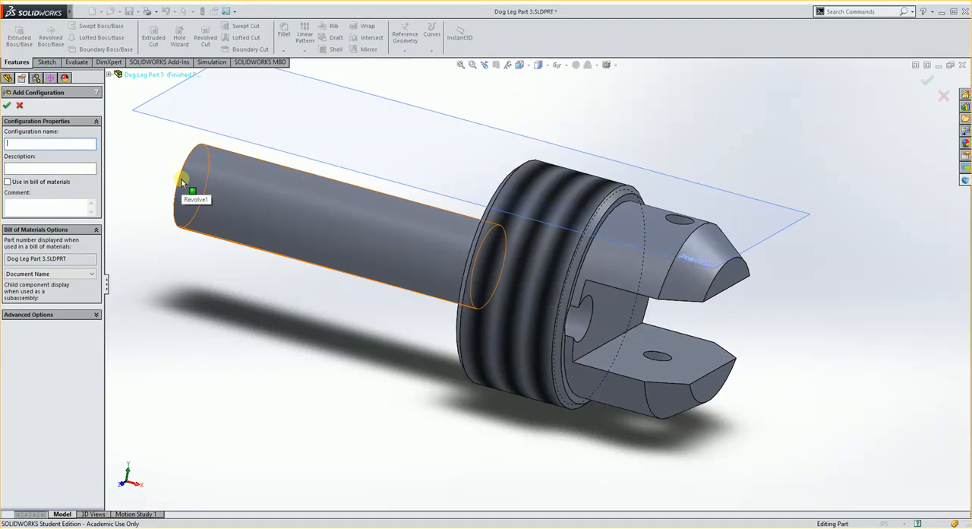
text(First Turn)
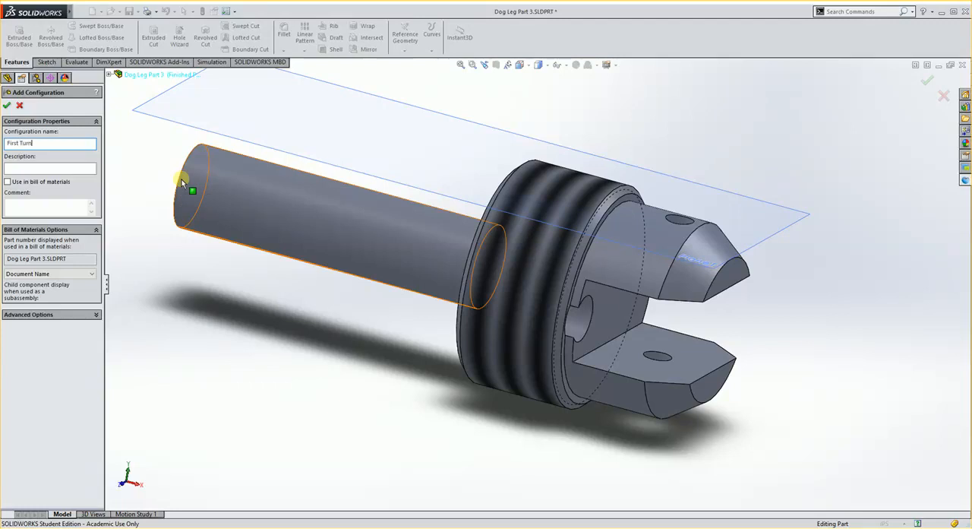
click(7, 105)
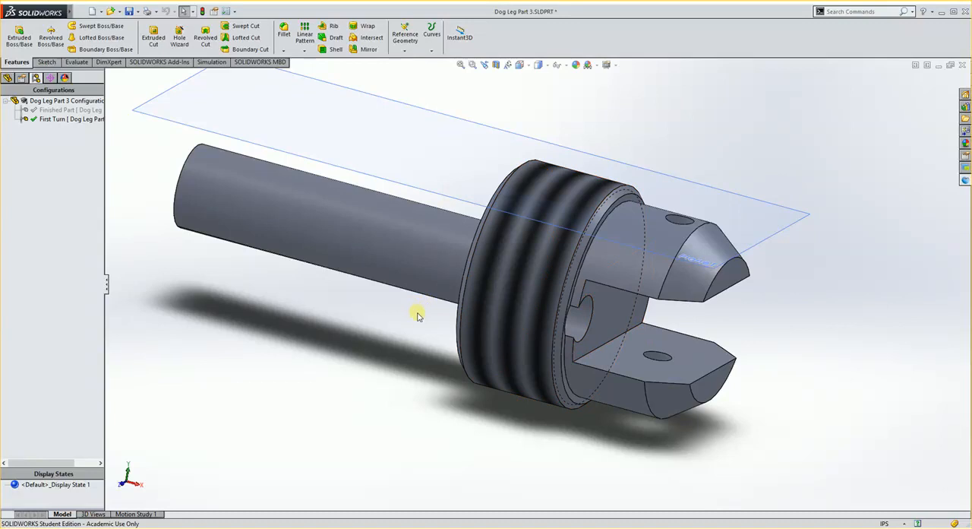
- Switch to the Front view and start a line sketch on the Front Plane
scroll(417, 316, up, 1)
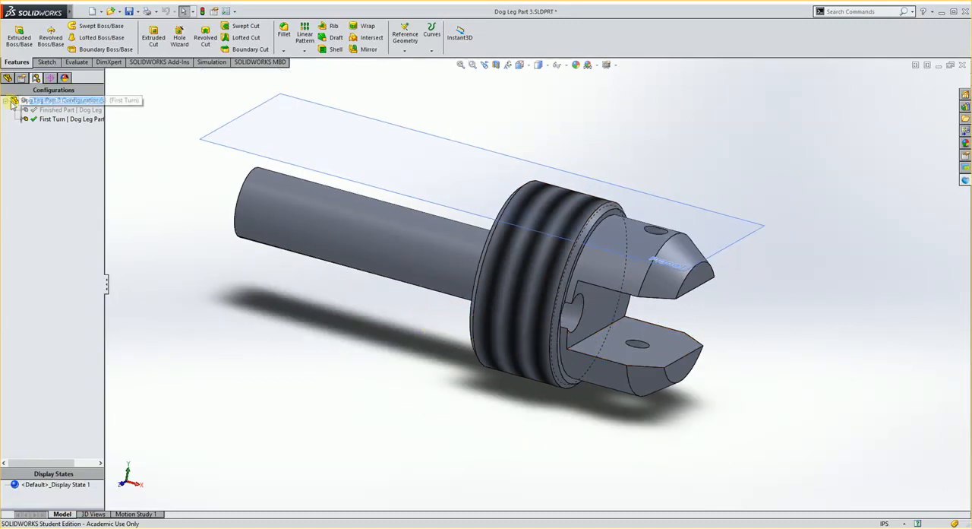
click(7, 78)
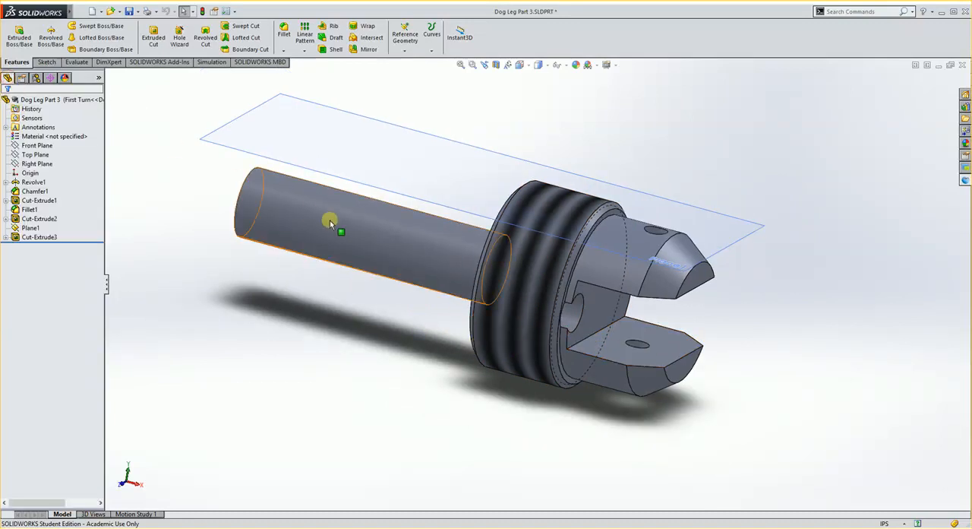
click(520, 64)
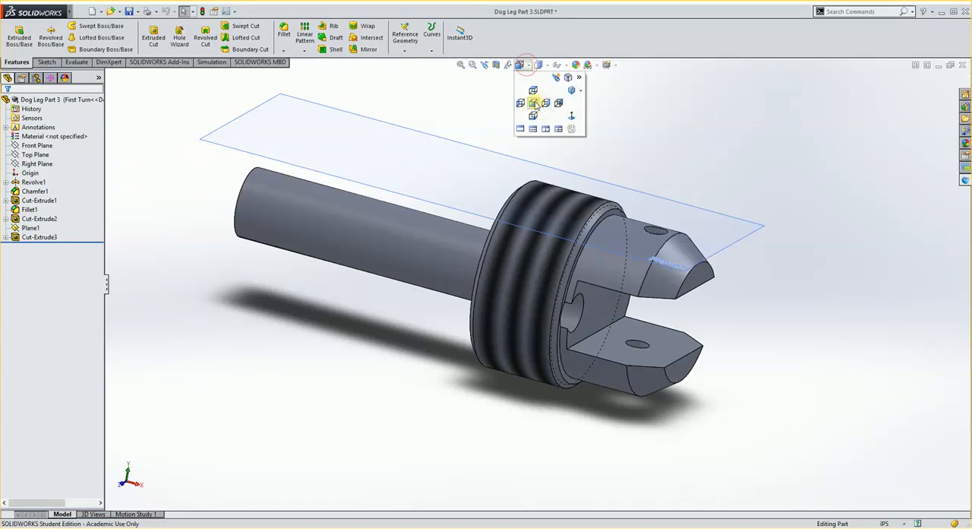
click(533, 103)
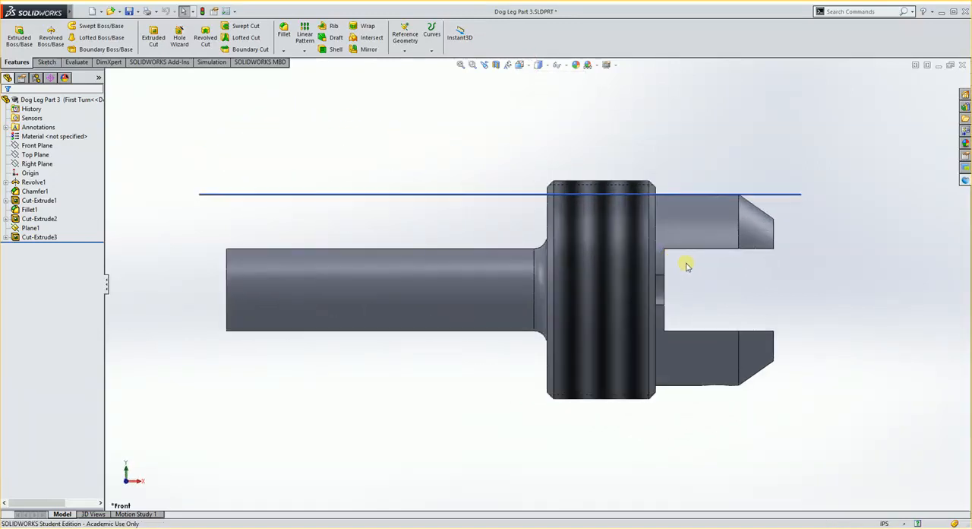
scroll(686, 263, down, 2)
scroll(534, 282, up, 2)
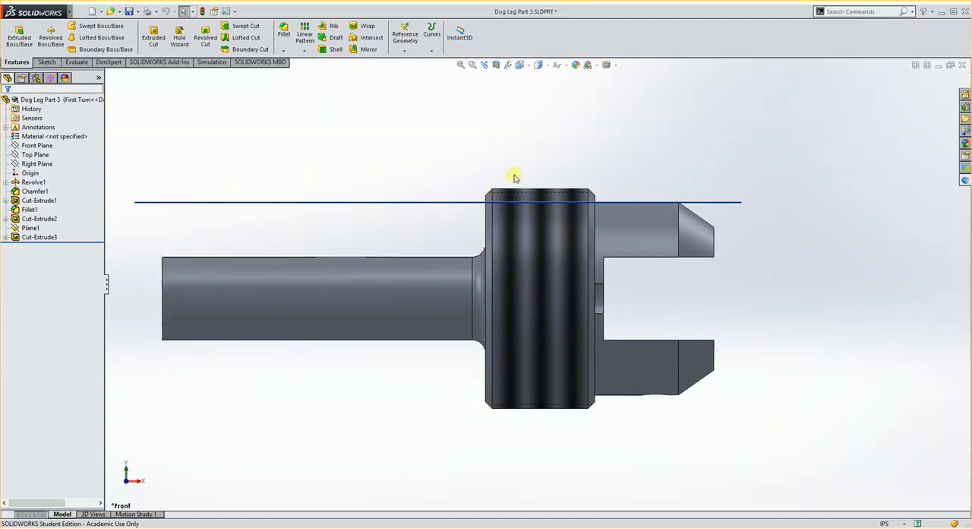
click(29, 148)
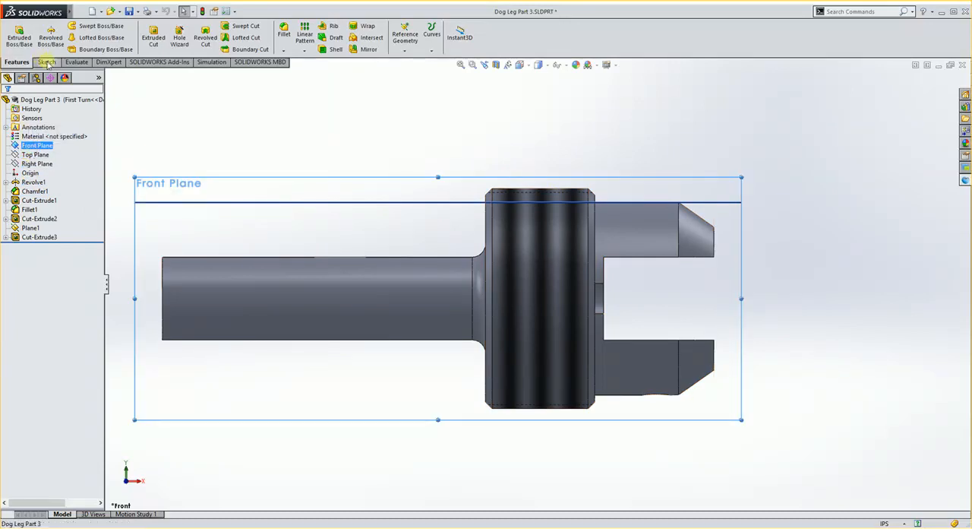
click(46, 61)
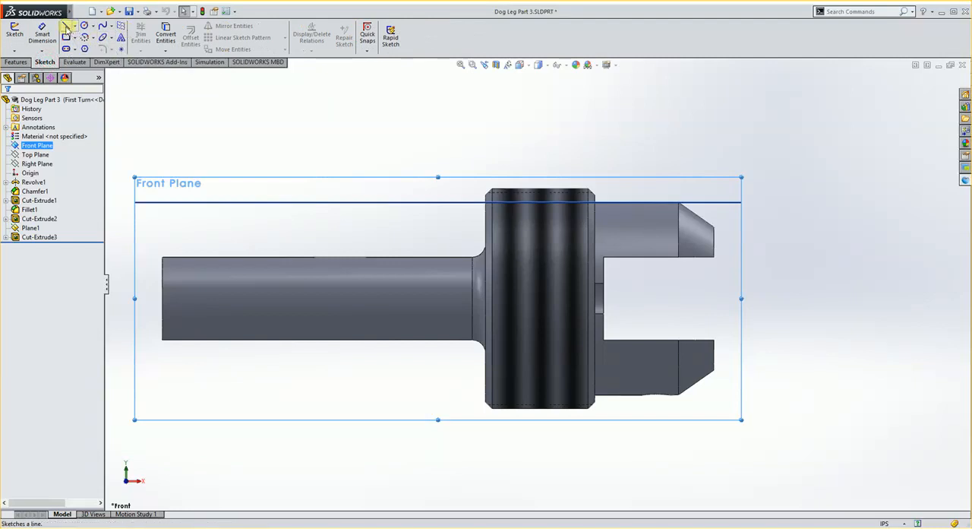
click(66, 27)
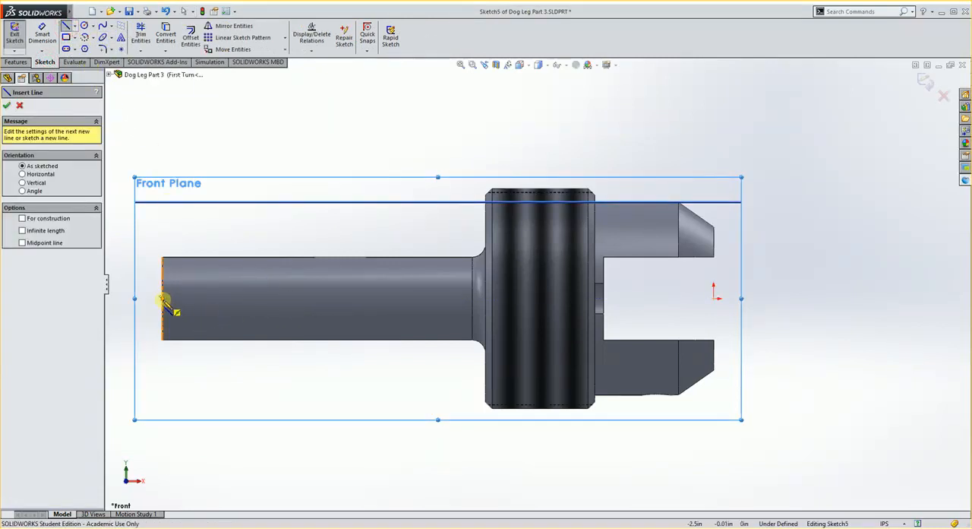
- Sketch a closed stepped profile about 2.5 in long from shank end to origin, rising about 0.41, 0.6 and 0.52 in above the part's centerline
click(163, 297)
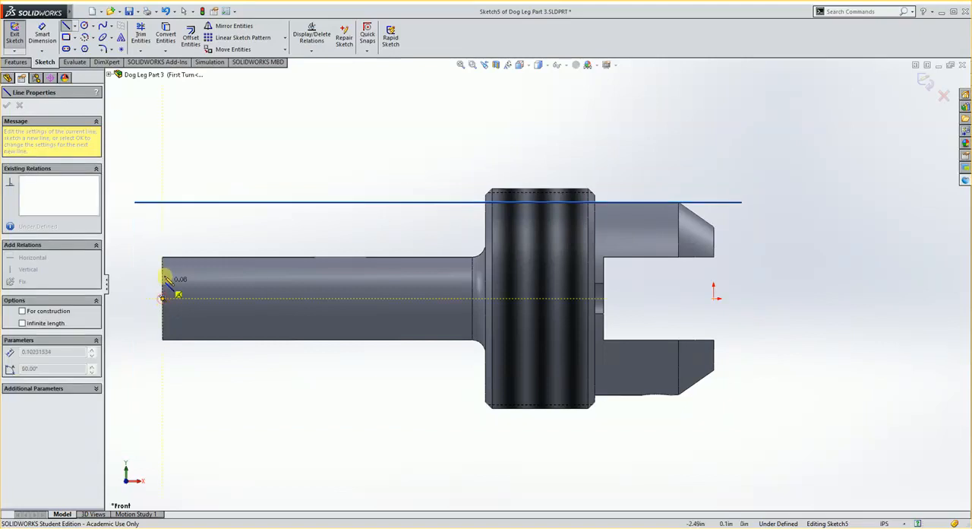
click(163, 207)
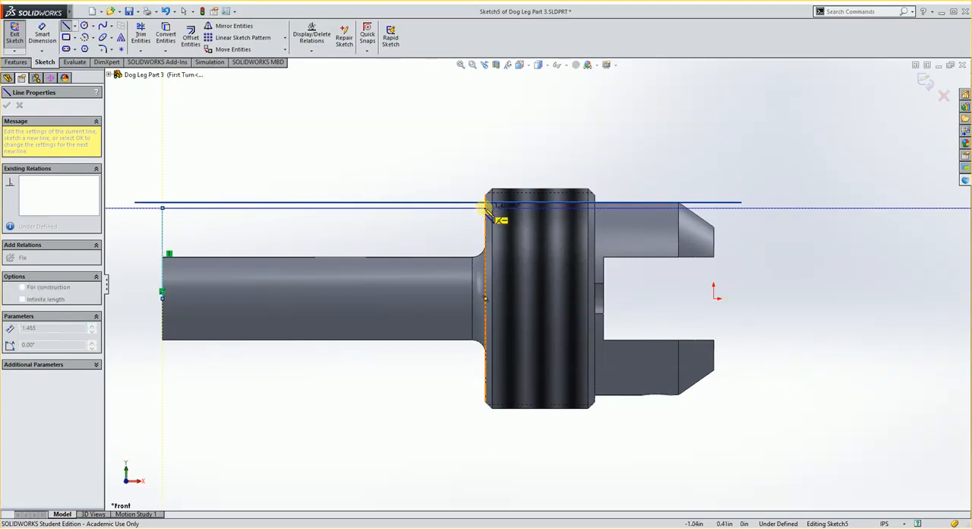
click(487, 206)
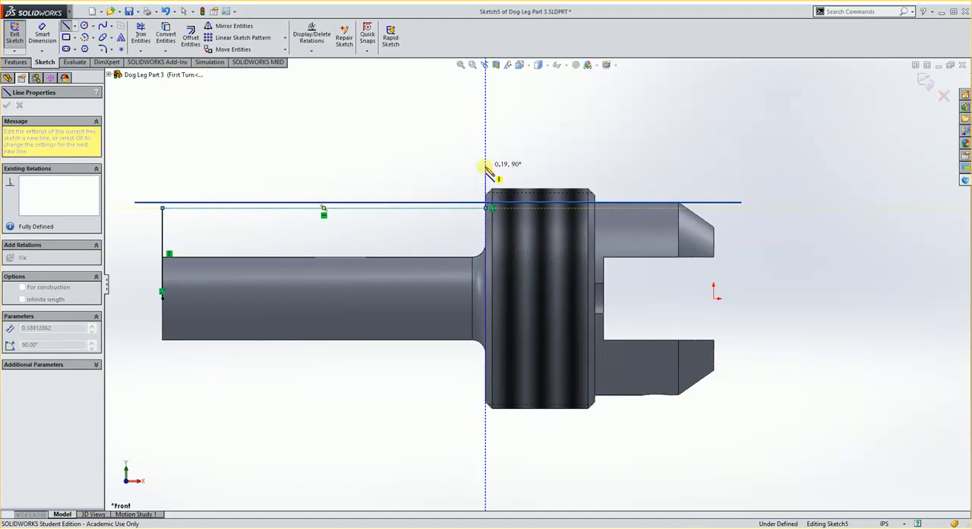
click(486, 165)
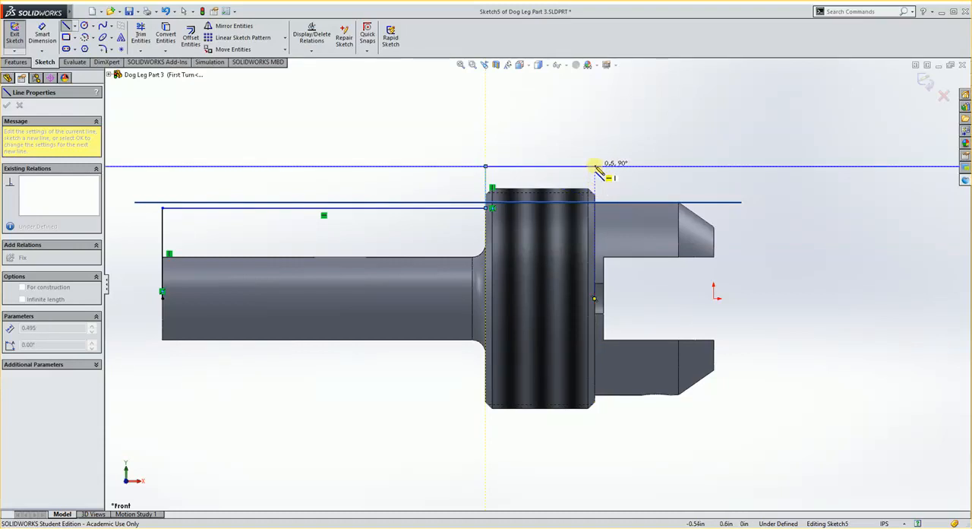
click(594, 166)
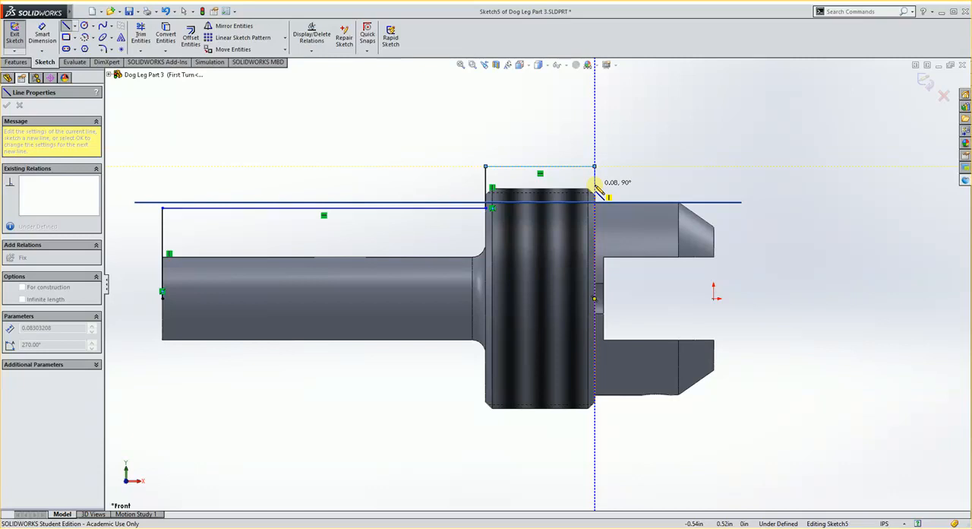
click(595, 184)
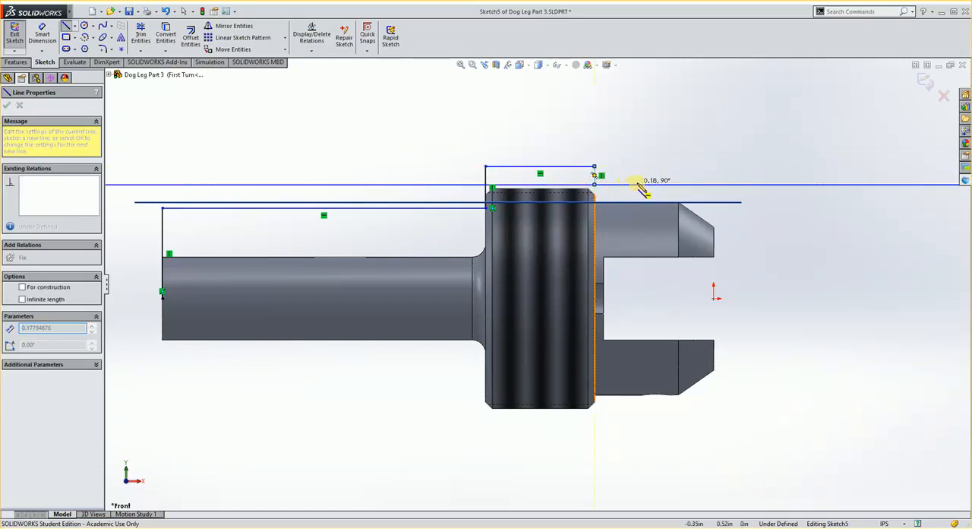
click(713, 184)
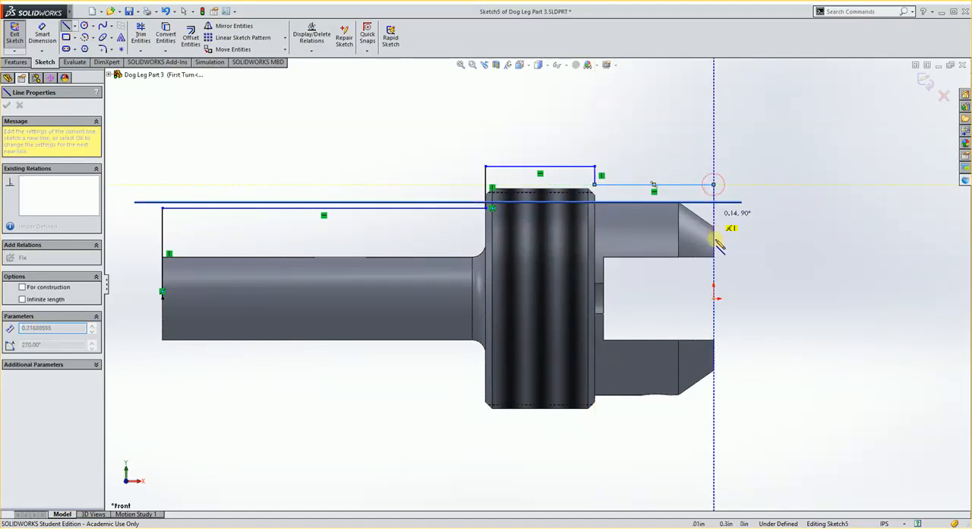
click(714, 298)
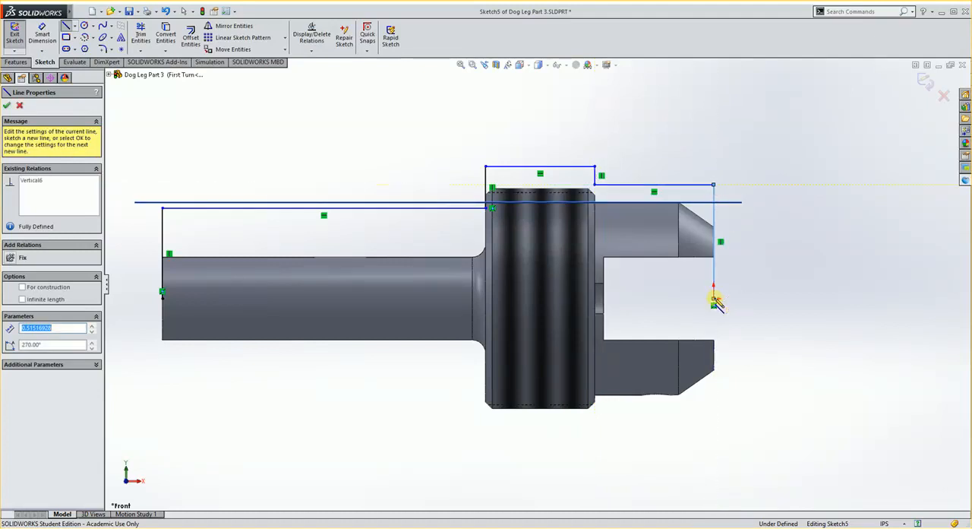
click(162, 298)
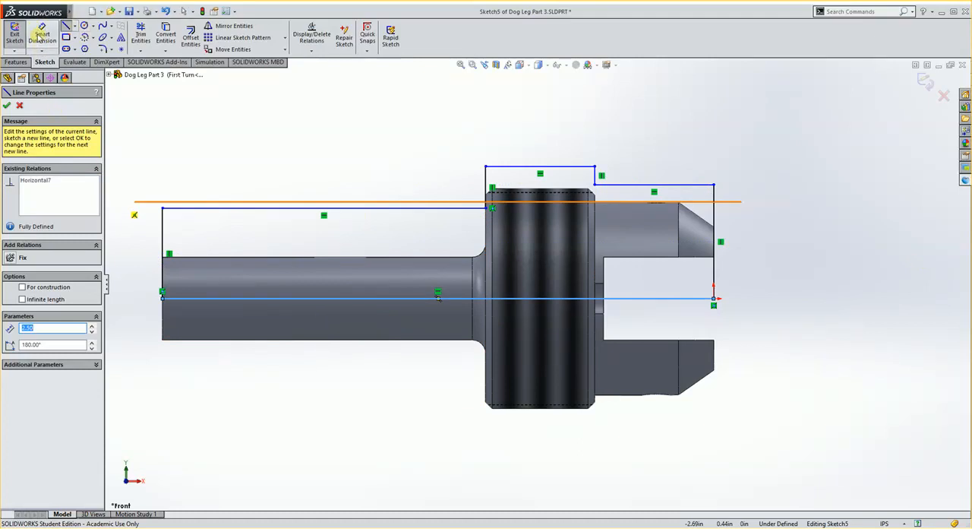
- Dimension the profile's vertical line at the shank end and set its length to .875/2 in
click(42, 35)
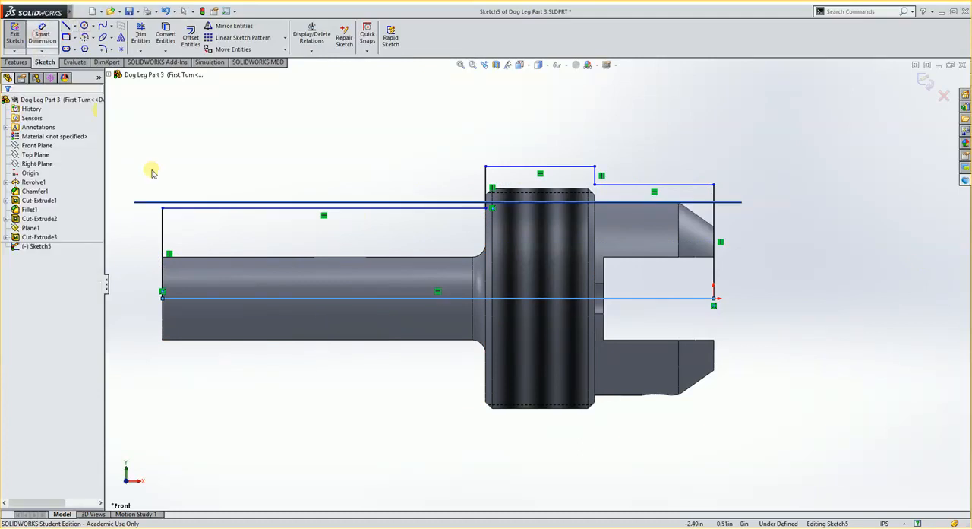
click(163, 235)
click(135, 237)
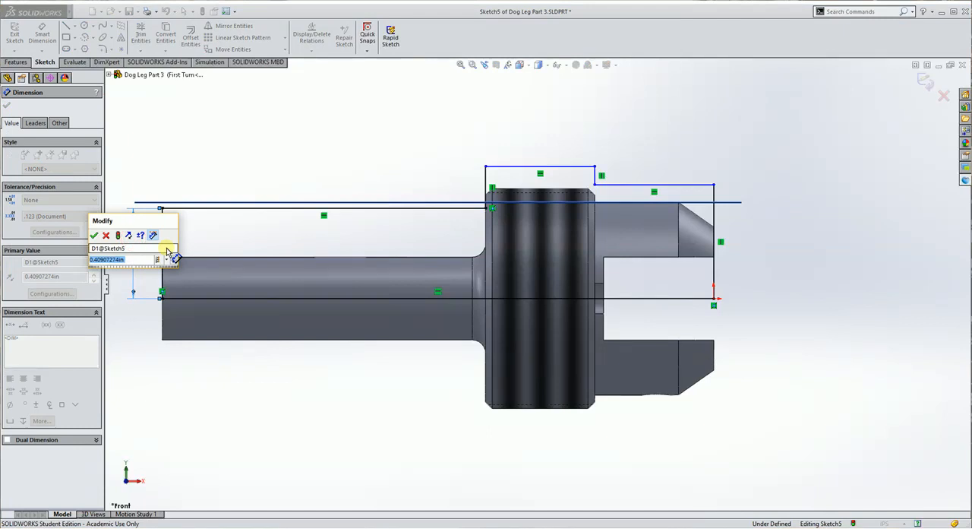
text(.875)
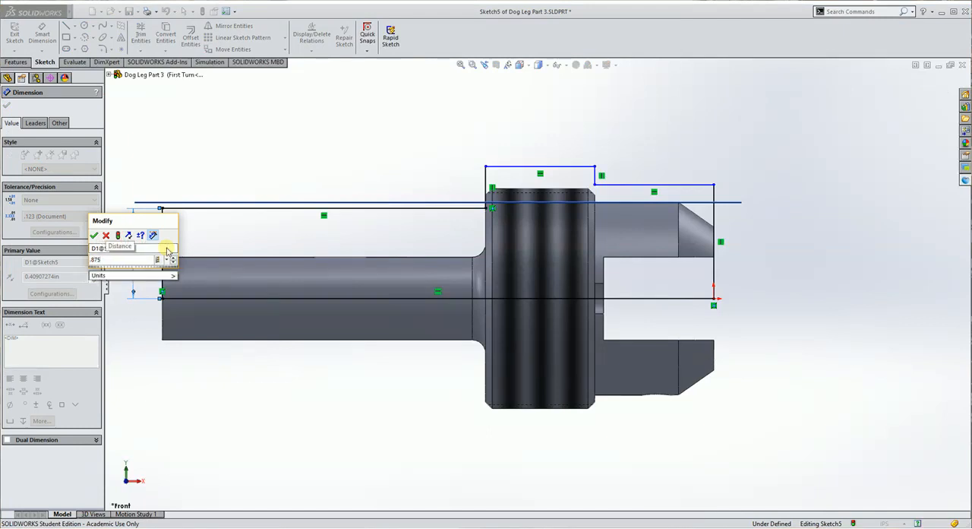
text(/2)
key(Return)
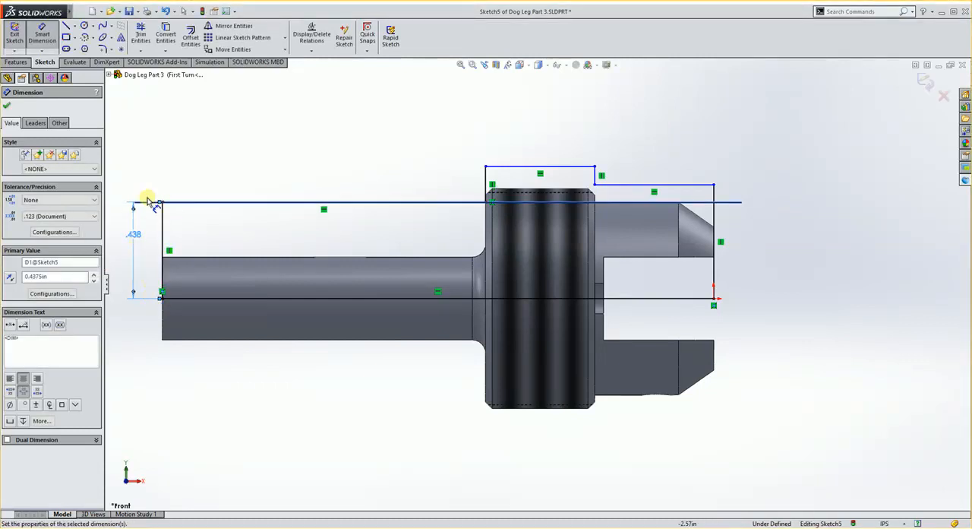
- Dimension the distance from the centerline to the profile line above the collar and set it to 1.250/2 in
click(566, 168)
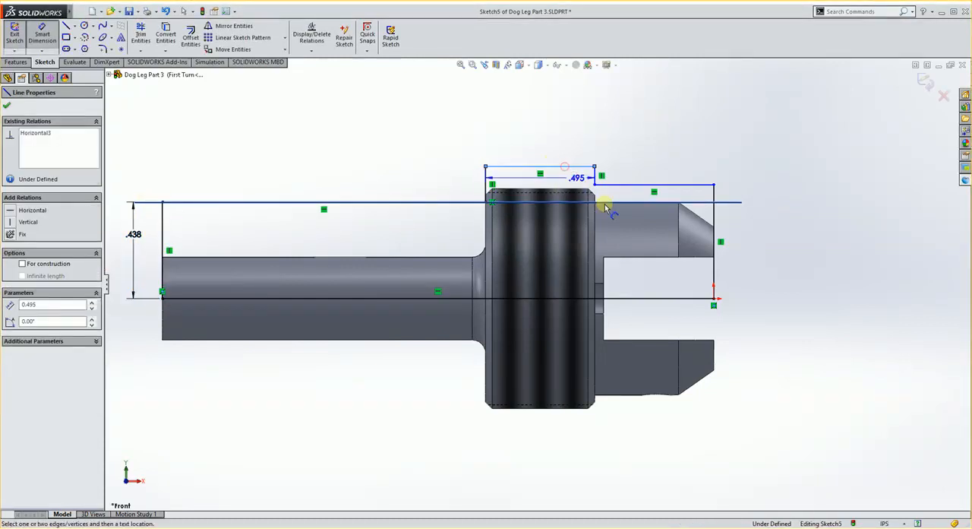
click(667, 299)
click(819, 251)
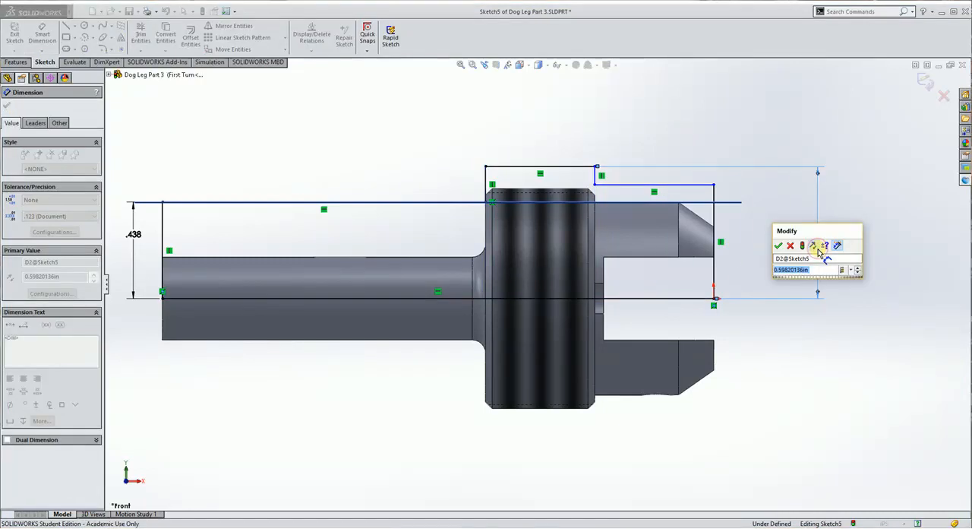
text(1.250/2)
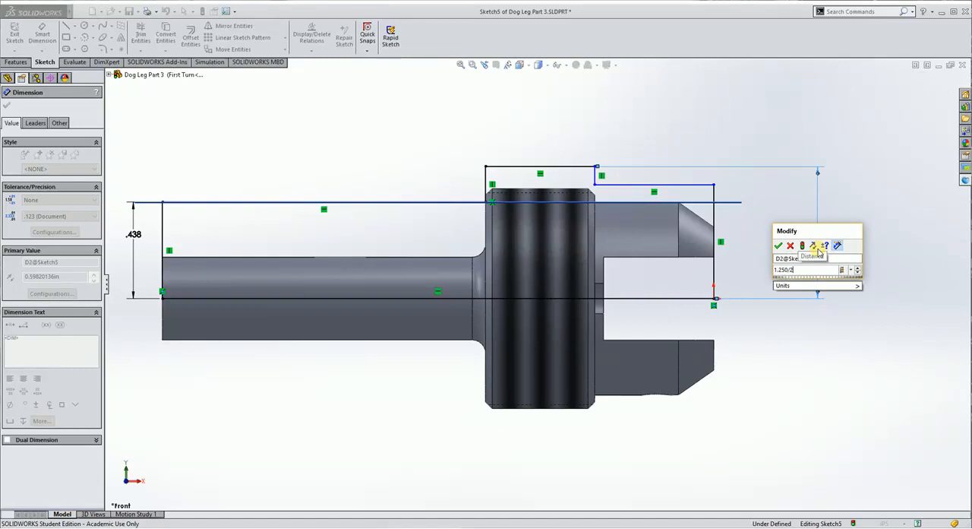
key(Return)
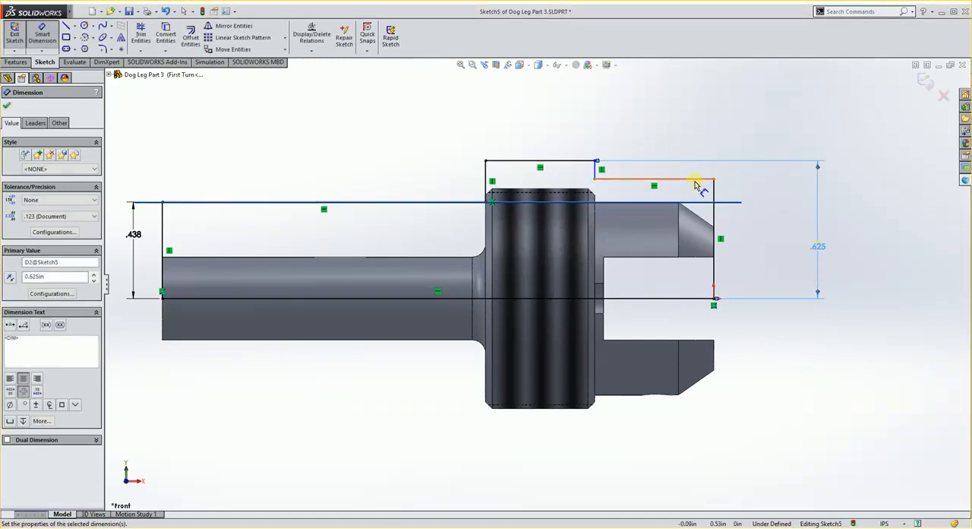
- Dimension the distance from the centerline to the profile line above the forked end and set it to 1/2 in
click(699, 184)
click(696, 297)
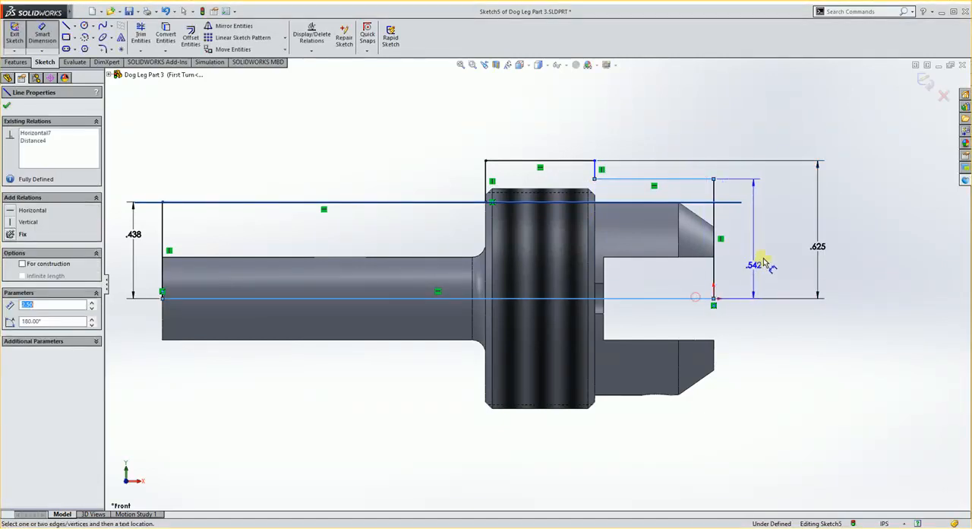
click(770, 237)
text(1/2)
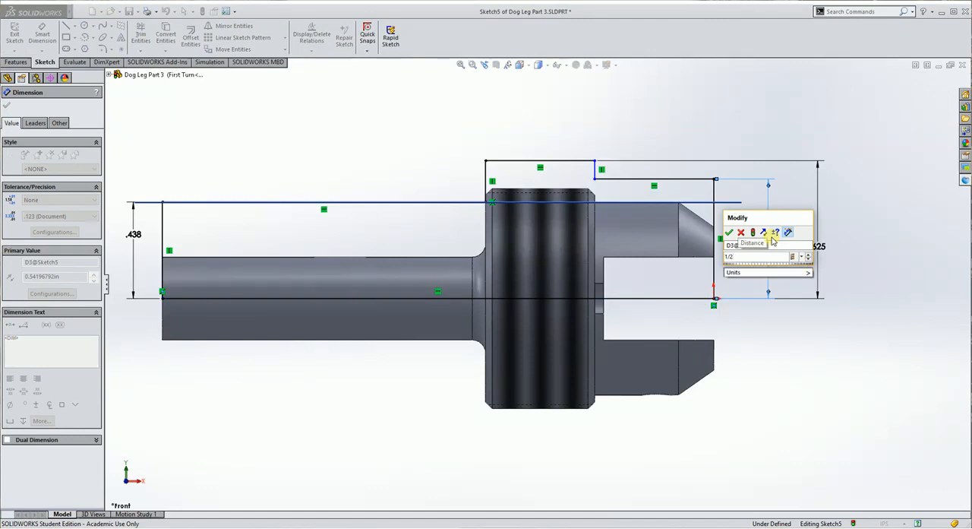
key(Return)
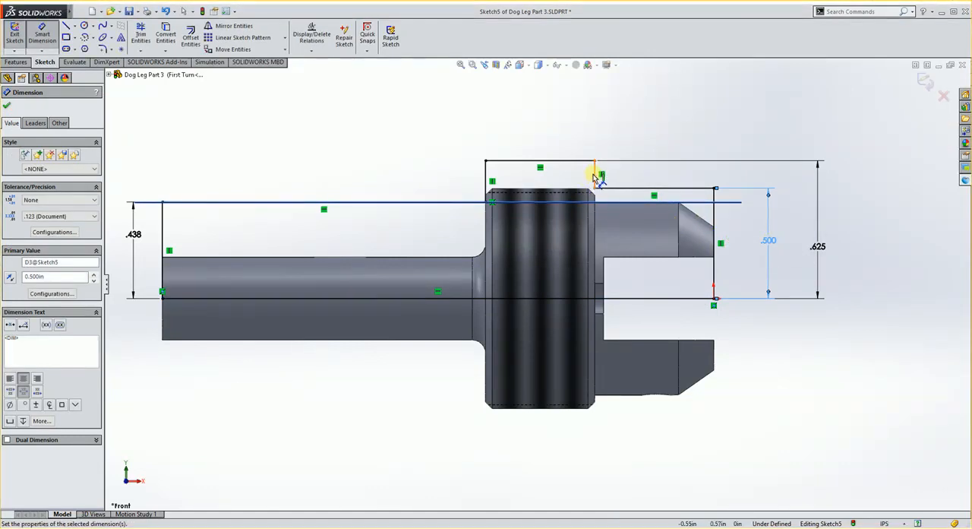
- Make the lower corner of the profile step beside the collar coincident with the collar's edge facing the fork
scroll(595, 176, down, 6)
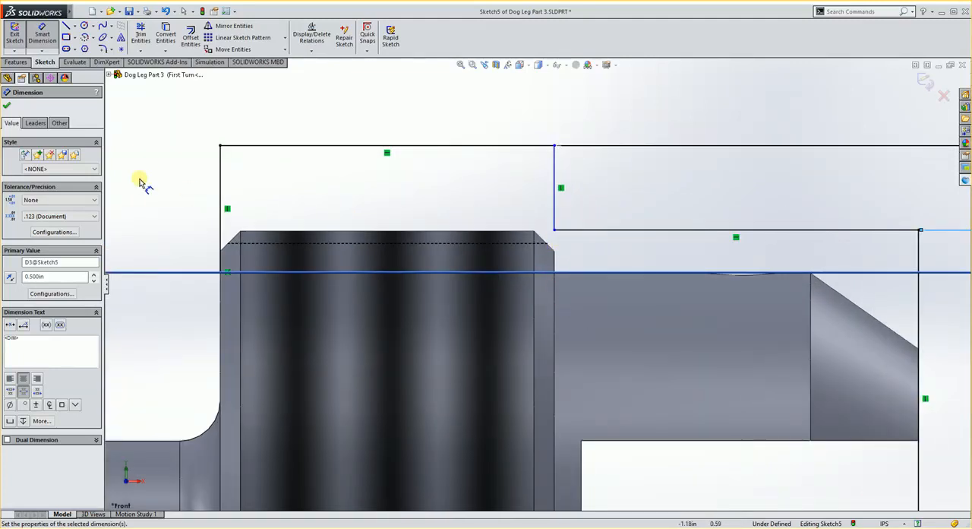
click(7, 107)
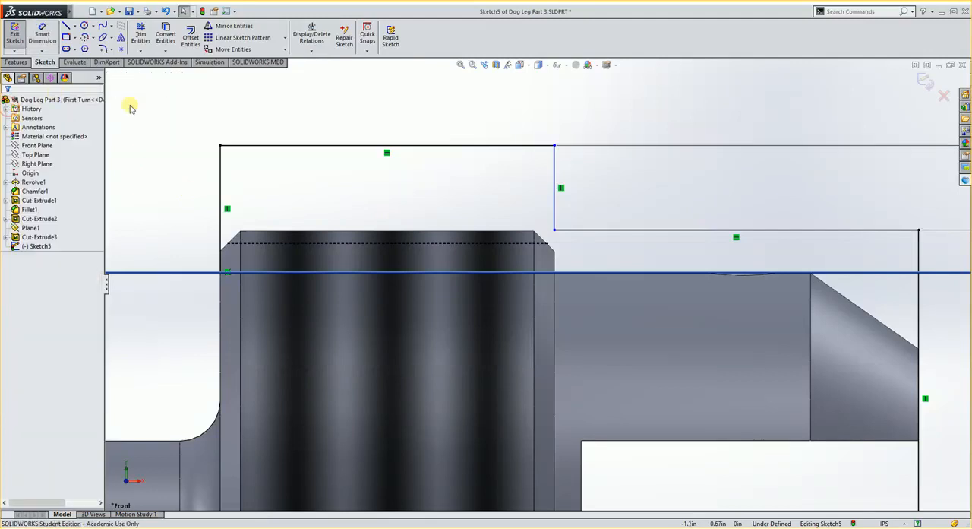
click(554, 230)
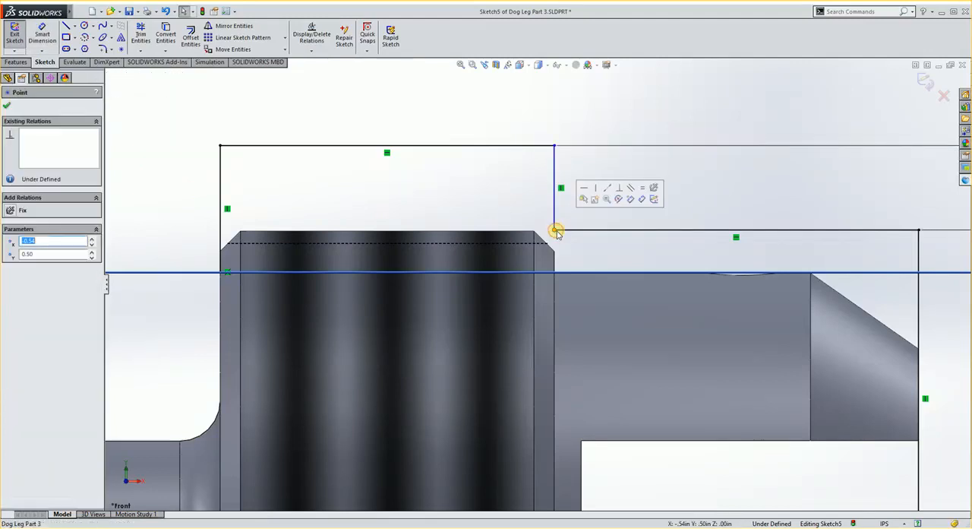
ctrl+click(554, 306)
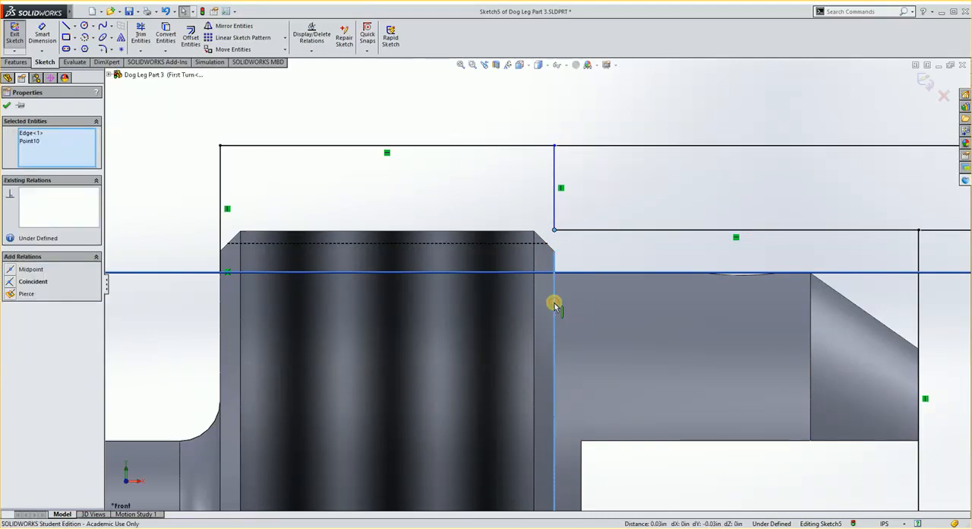
click(10, 282)
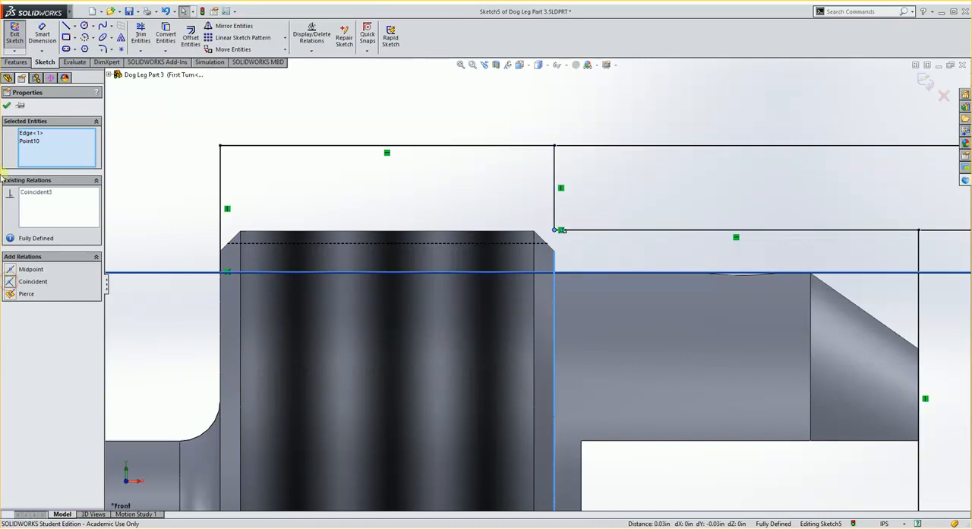
click(6, 106)
- Revolve the stepped profile 360 degrees around its centerline with the result merged, and view the solid at an angle
scroll(486, 265, up, 5)
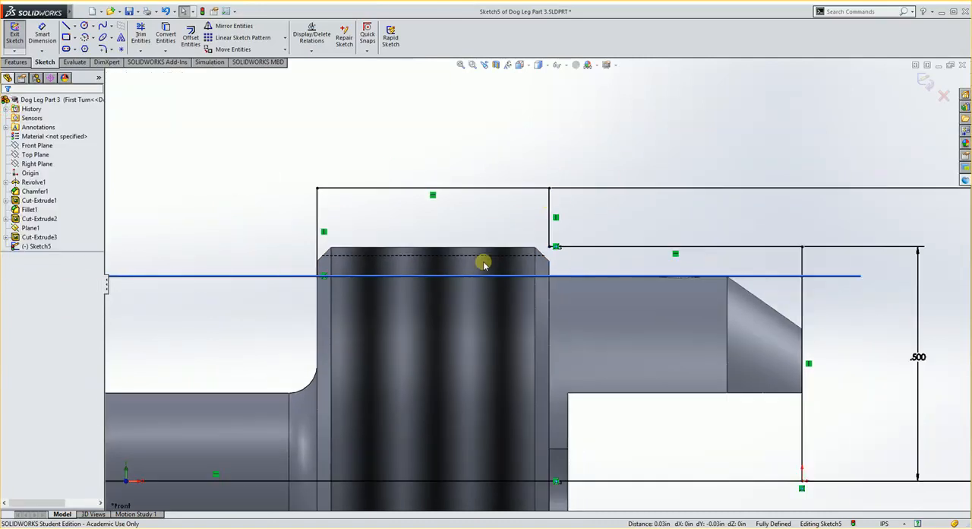
scroll(444, 334, up, 2)
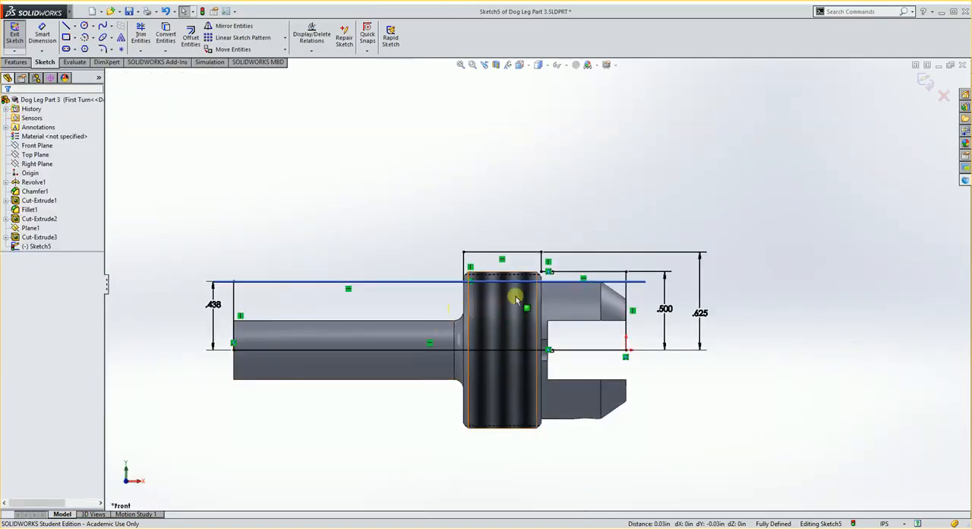
click(23, 62)
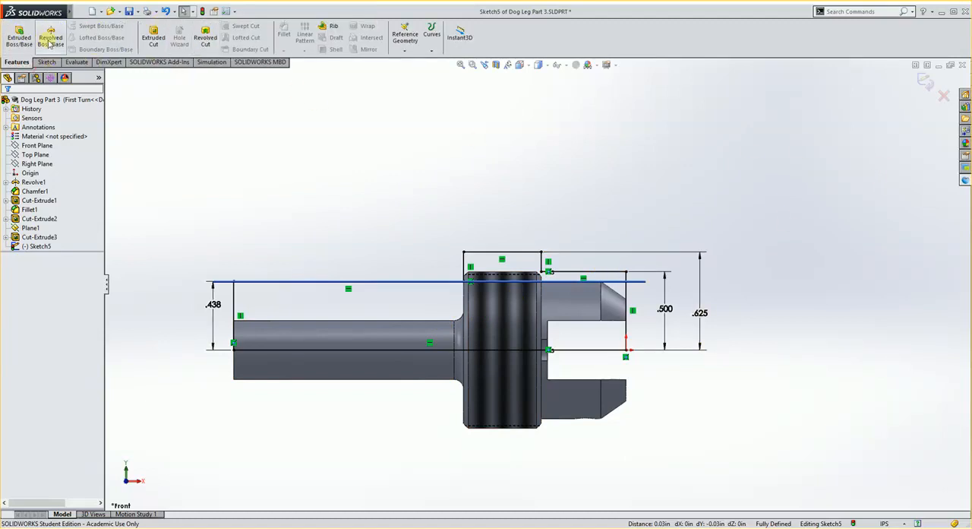
click(50, 42)
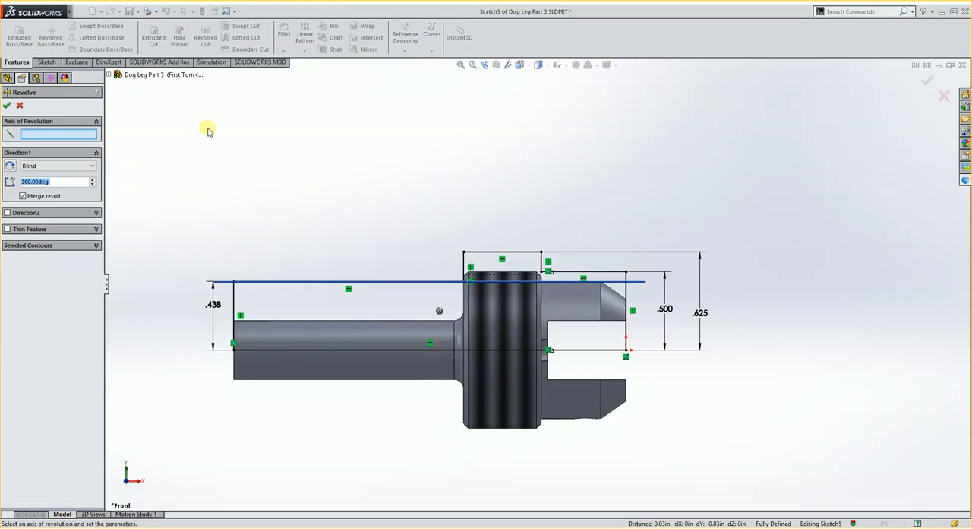
click(597, 350)
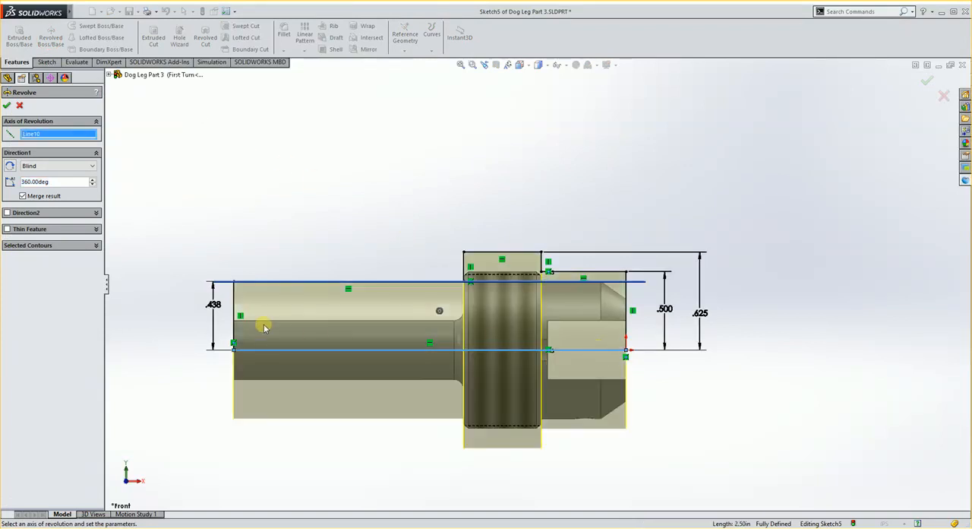
click(7, 105)
middle_drag(613, 230, 499, 254)
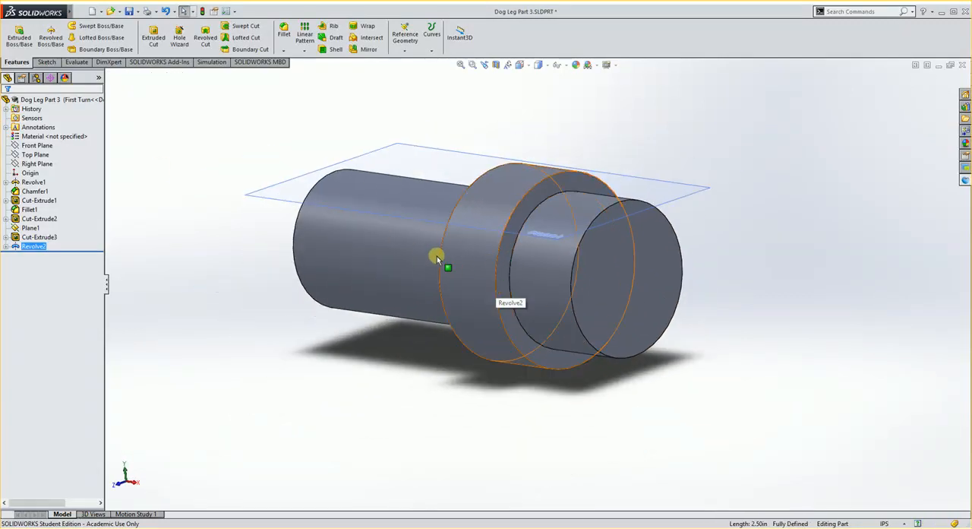
middle_drag(436, 256, 464, 311)
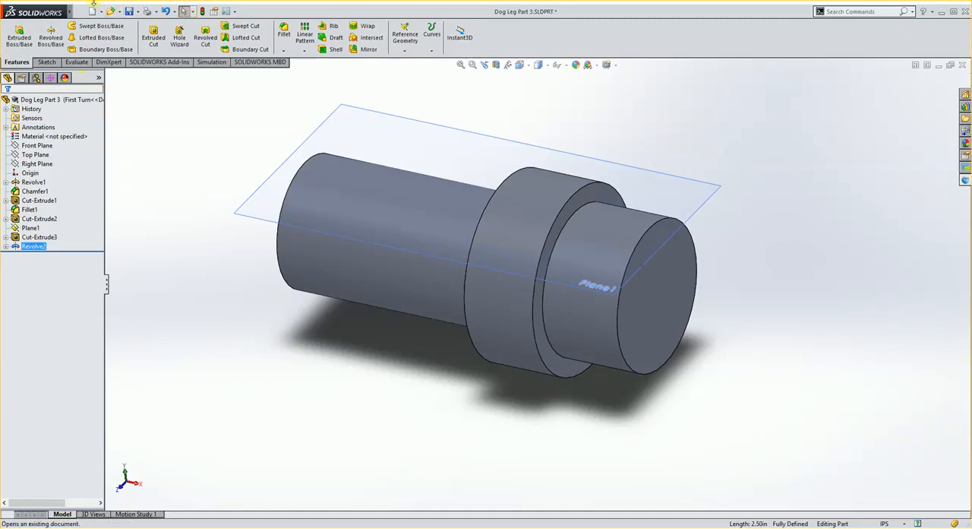
- Save the part and display its list of configurations
click(129, 12)
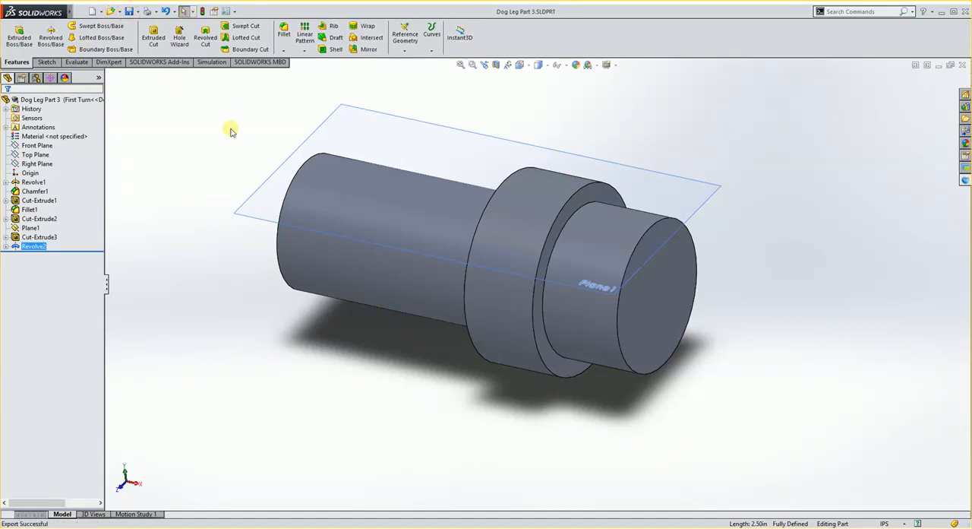
click(35, 78)
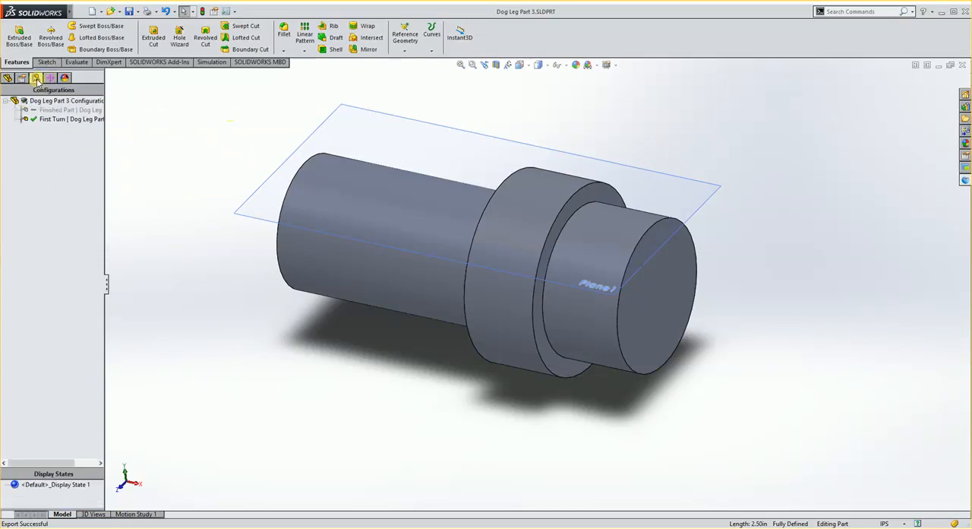
click(79, 126)
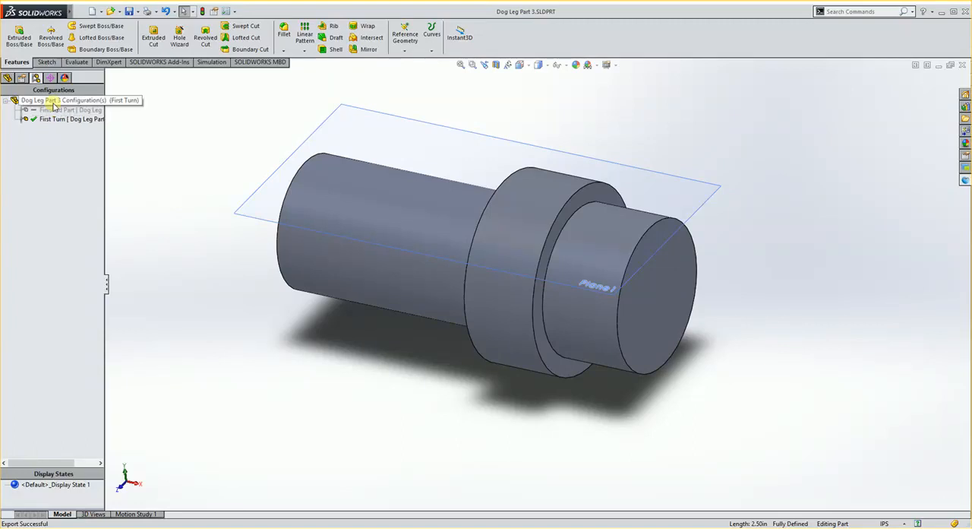
- Add a configuration named After 4th to the part and return to its feature list
right_click(54, 106)
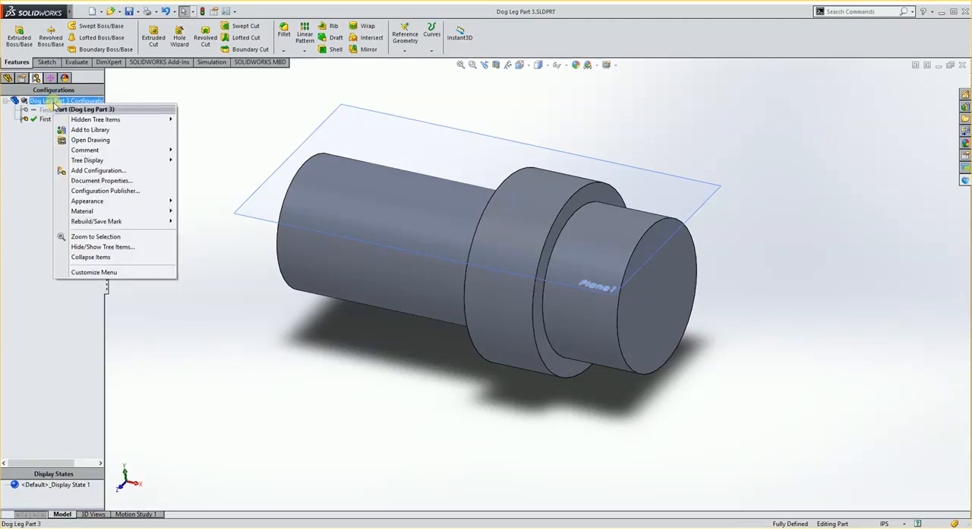
click(89, 171)
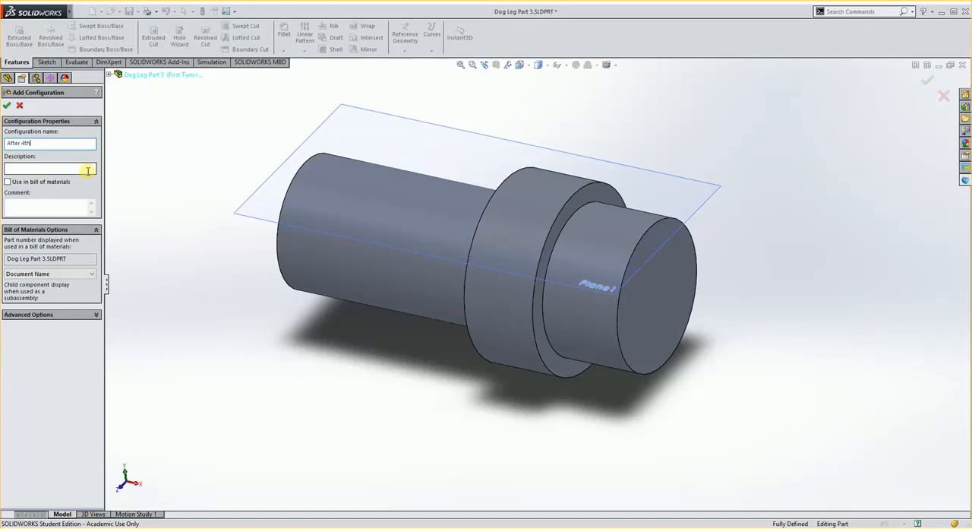
click(7, 107)
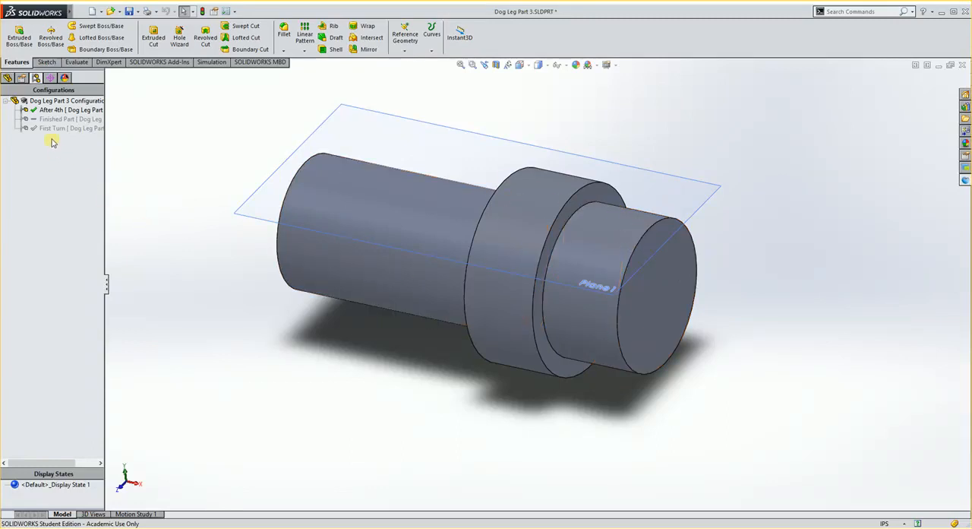
click(7, 79)
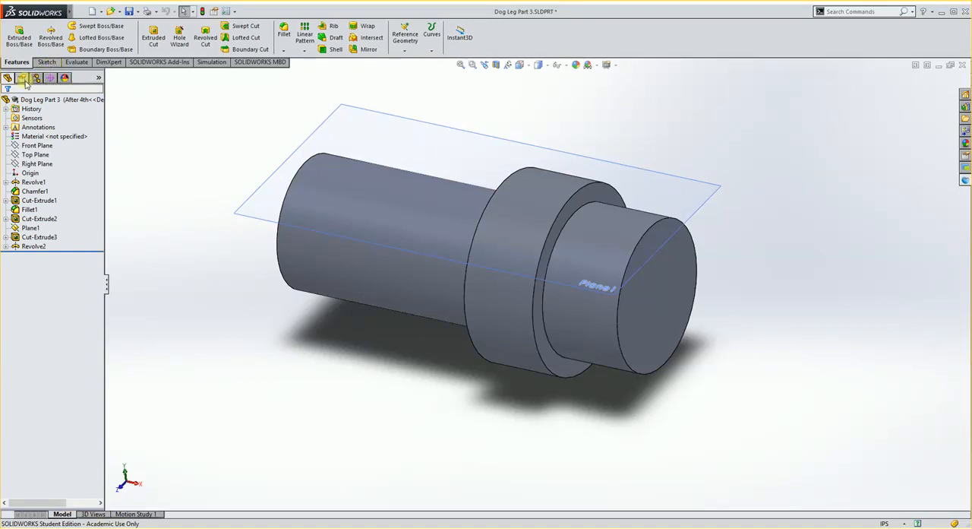
click(651, 292)
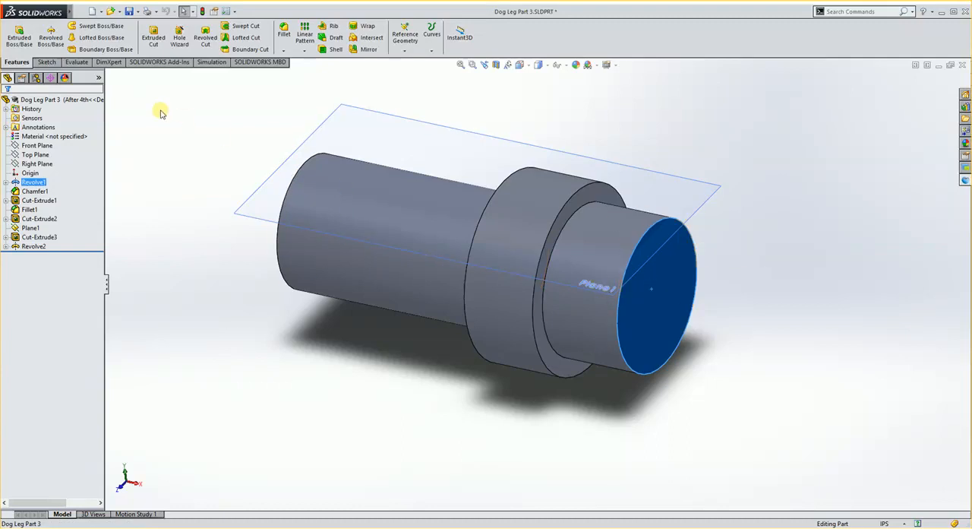
click(47, 62)
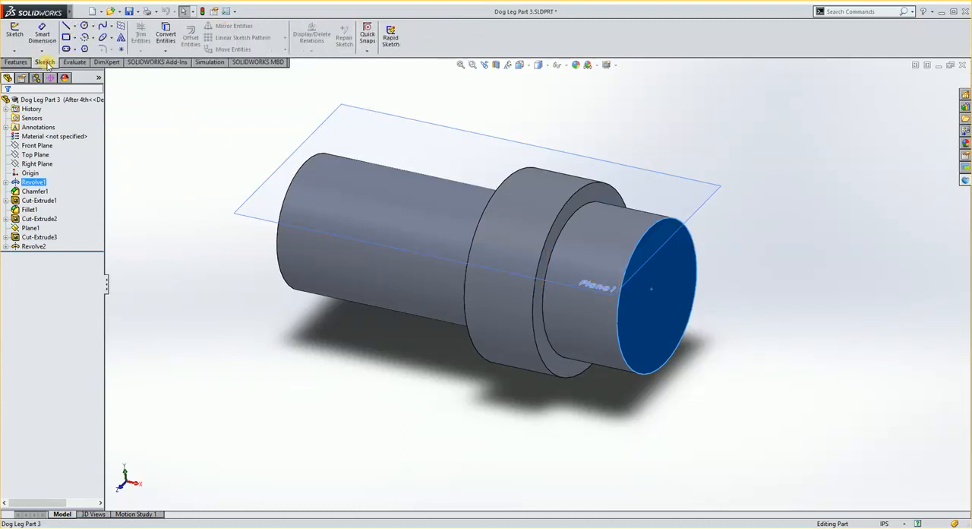
click(18, 33)
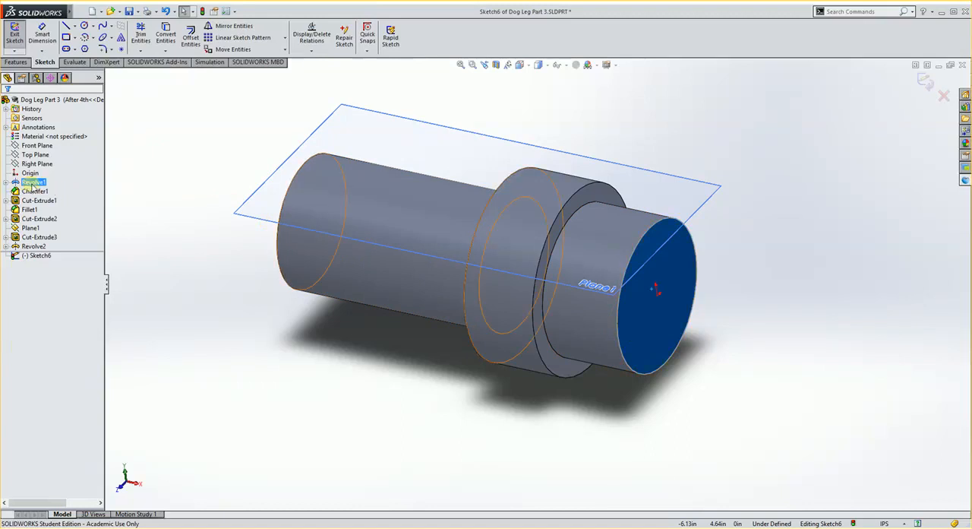
click(33, 183)
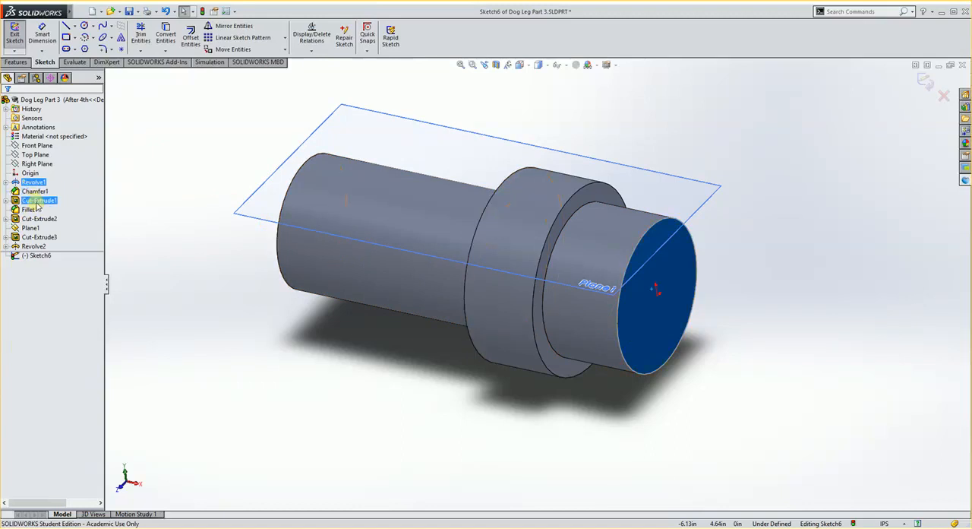
click(6, 200)
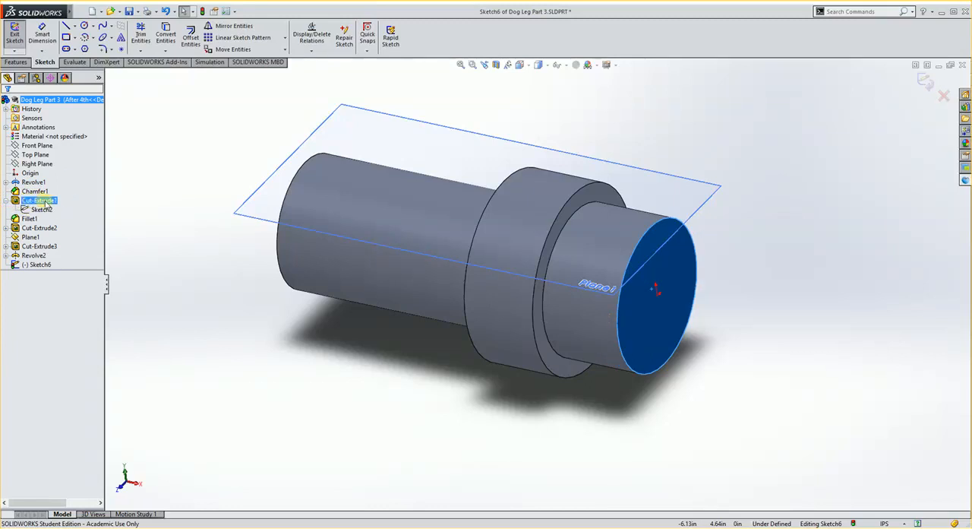
click(36, 210)
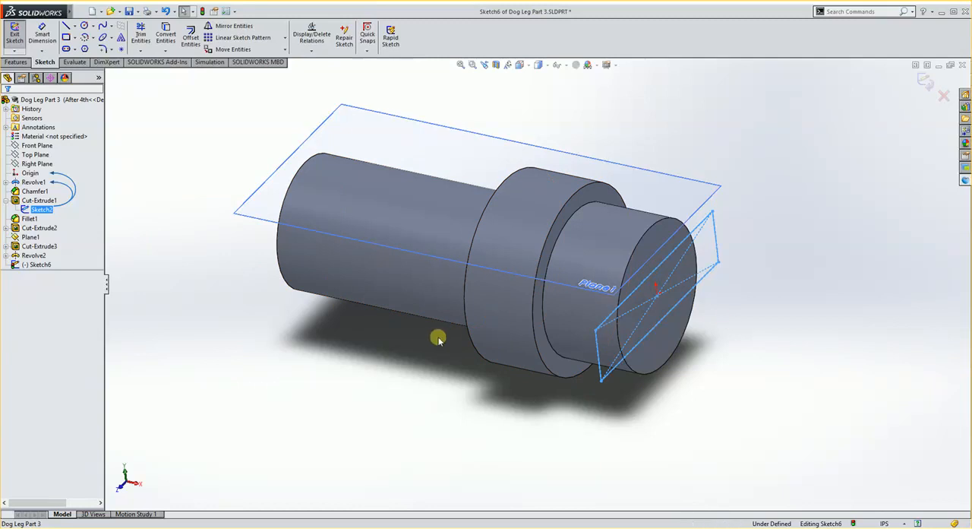
click(925, 84)
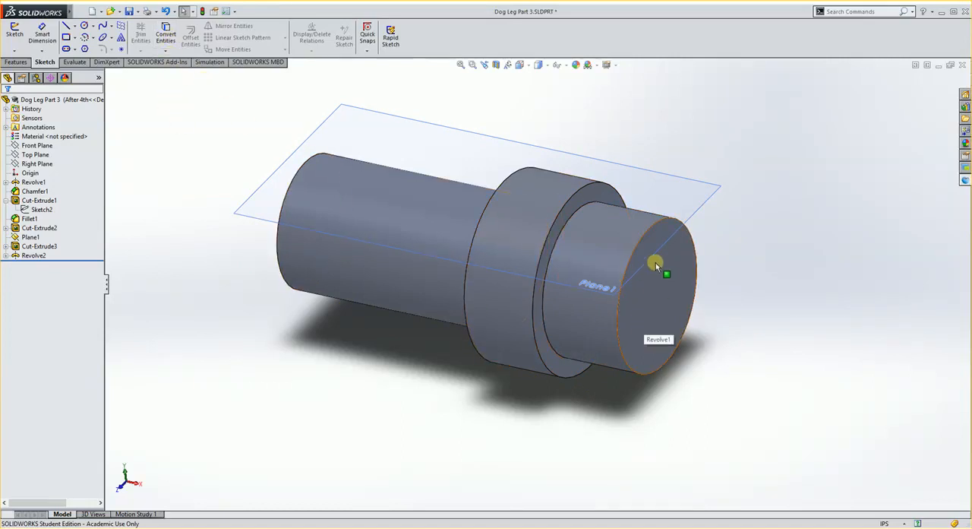
- Create a sketch on the end face of the short cylinder and convert the slot rectangle of Cut-Extrude1 into it
click(659, 289)
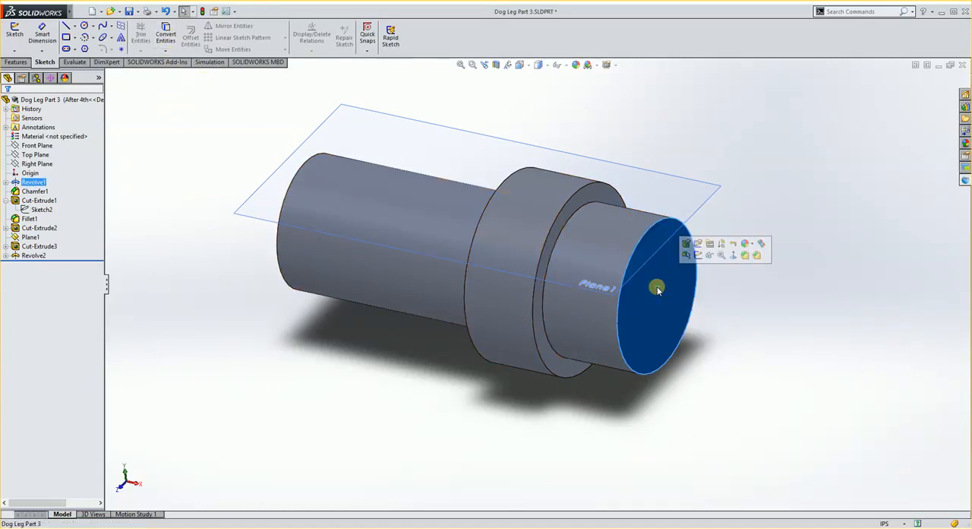
click(13, 42)
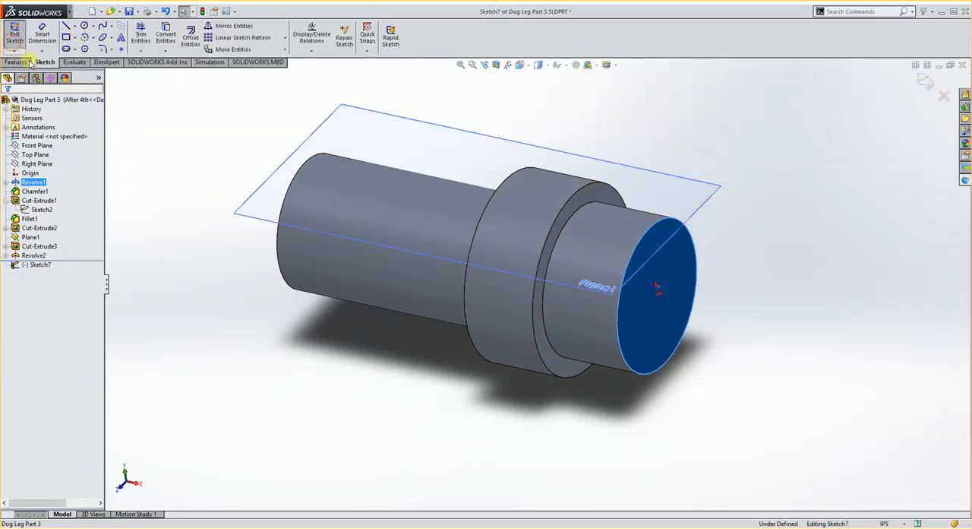
click(42, 209)
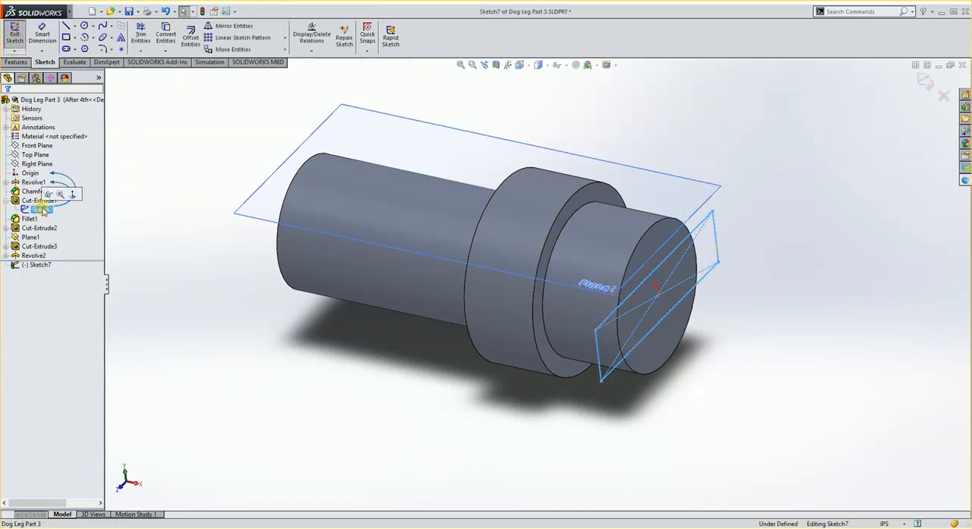
click(165, 38)
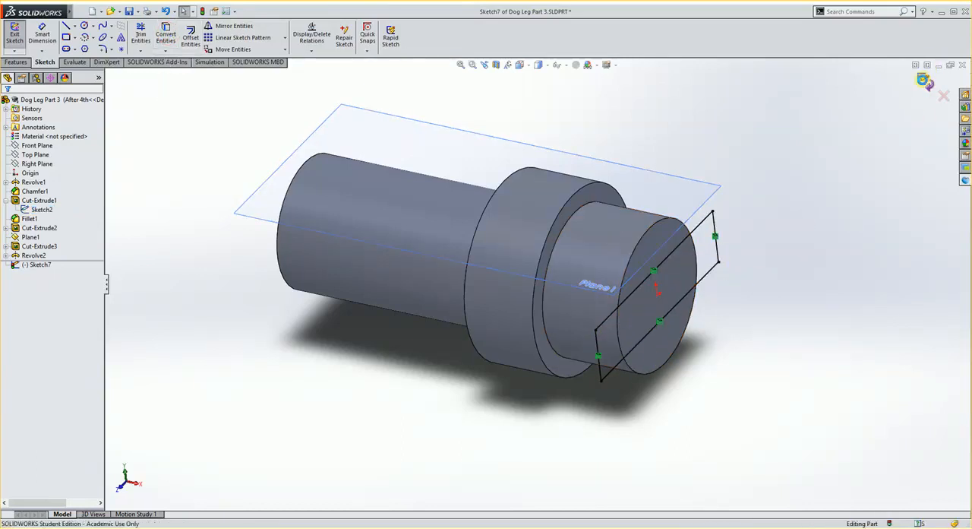
click(925, 82)
click(284, 322)
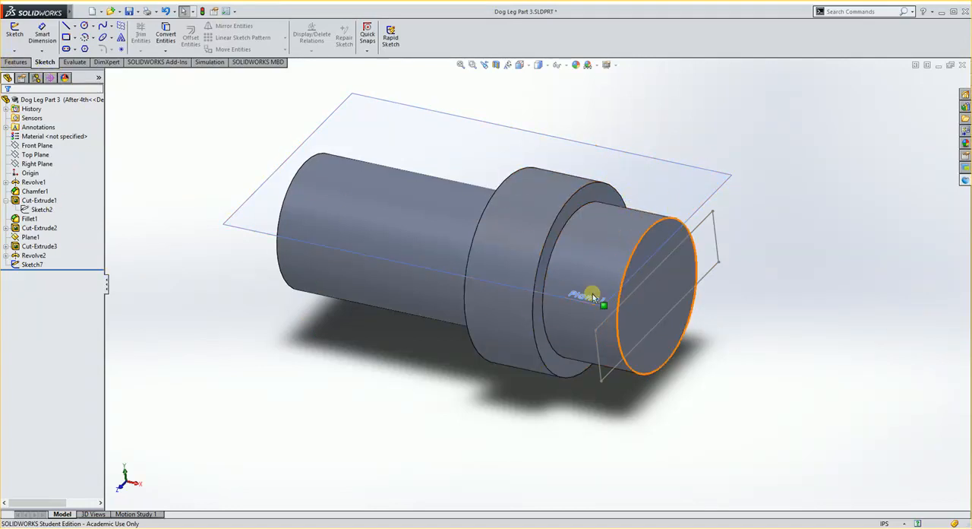
- Create a sketch on the Top Plane and convert the circle of Cut-Extrude3 into it
mouse_move(592, 293)
middle_down()
mouse_move(621, 233)
mouse_move(590, 302)
middle_up()
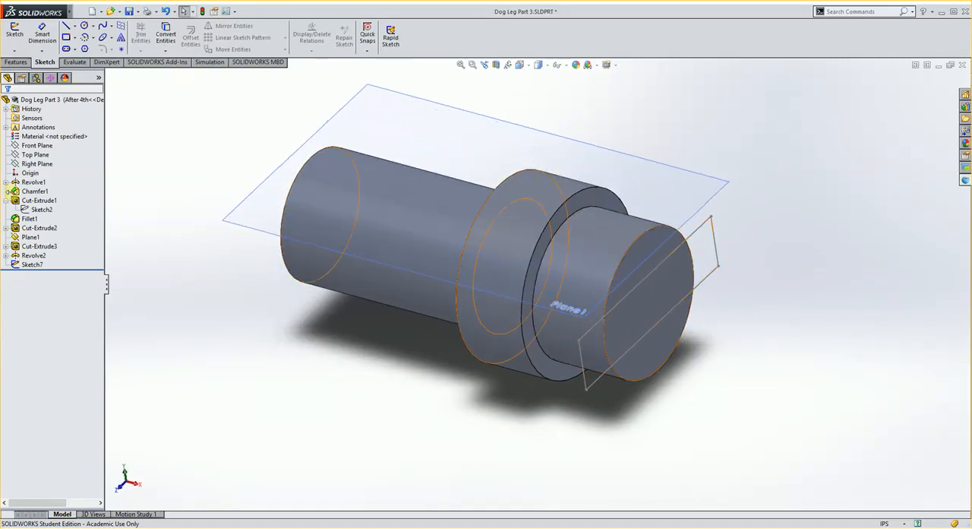
click(43, 156)
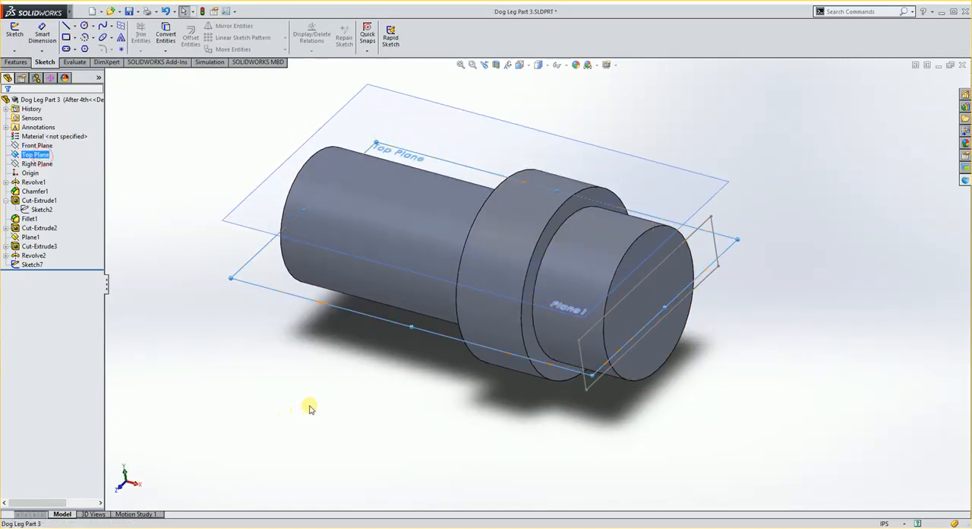
mouse_move(310, 406)
middle_down()
mouse_move(327, 327)
mouse_move(323, 360)
mouse_move(297, 333)
mouse_move(315, 391)
mouse_move(309, 410)
middle_up()
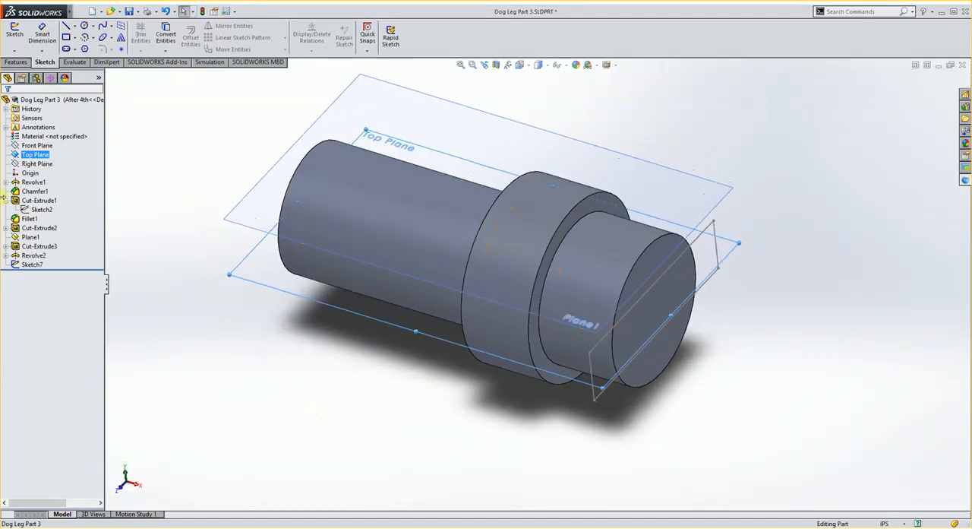
click(15, 34)
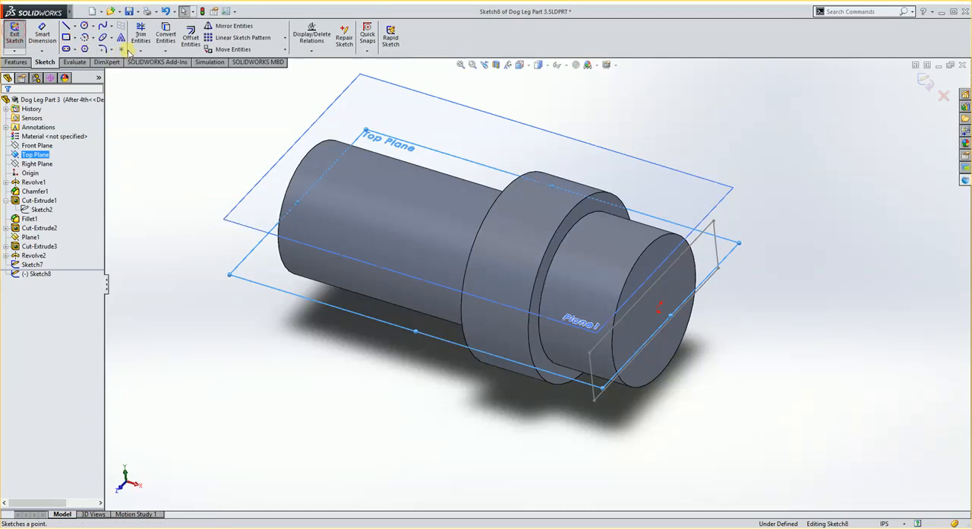
click(6, 228)
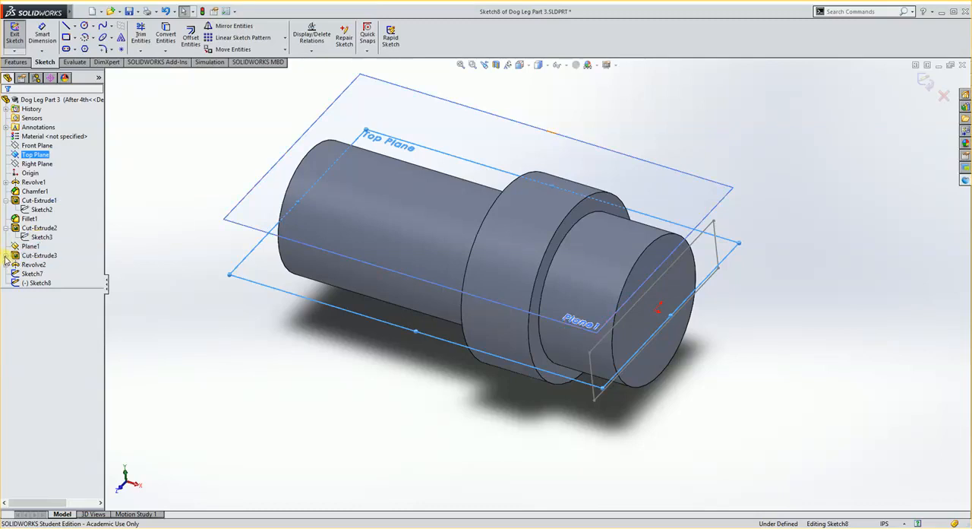
click(6, 255)
mouse_move(44, 258)
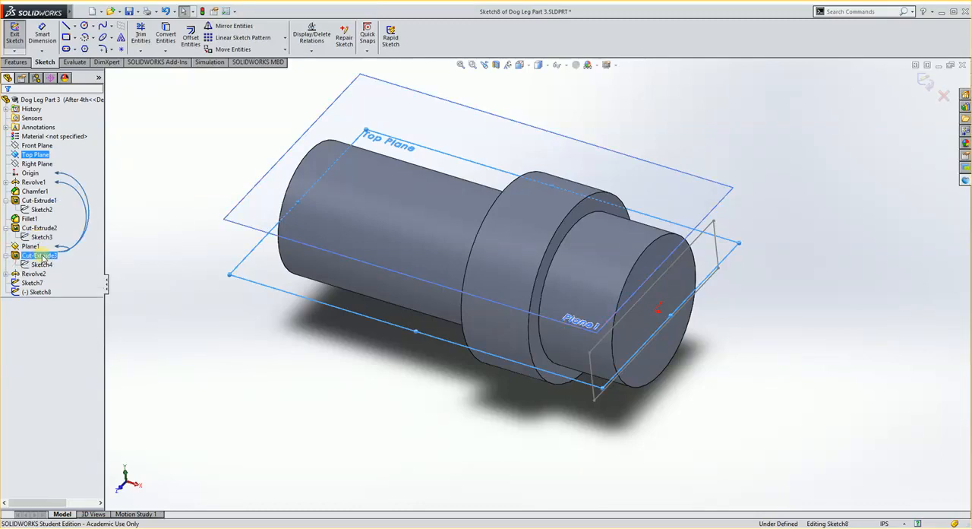
click(40, 265)
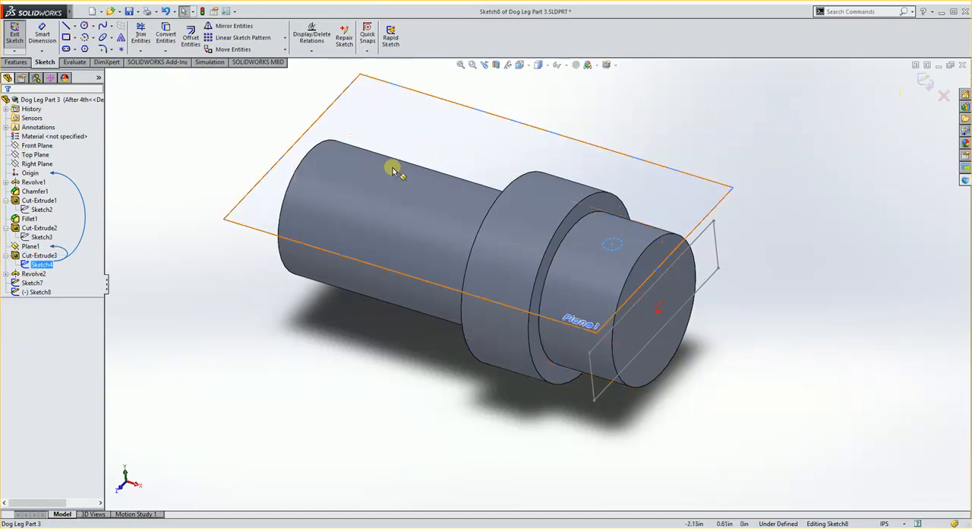
click(166, 35)
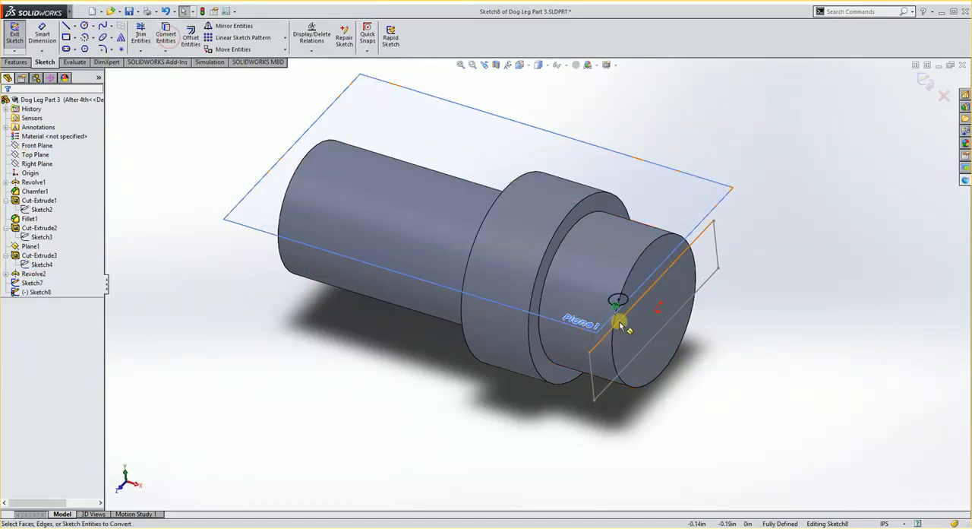
middle_drag(577, 349, 501, 398)
click(926, 80)
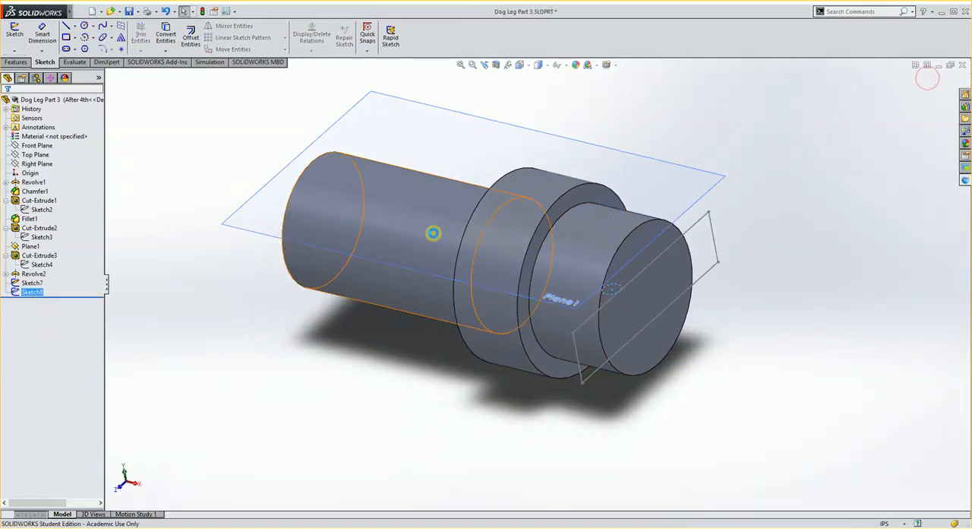
- Set up a blind extruded cut of the converted slot rectangle into the short cylinder with a depth of 0.45 in
mouse_move(347, 327)
middle_down()
mouse_move(386, 243)
mouse_move(370, 319)
mouse_move(386, 314)
mouse_move(342, 359)
mouse_move(434, 323)
mouse_move(334, 342)
middle_up()
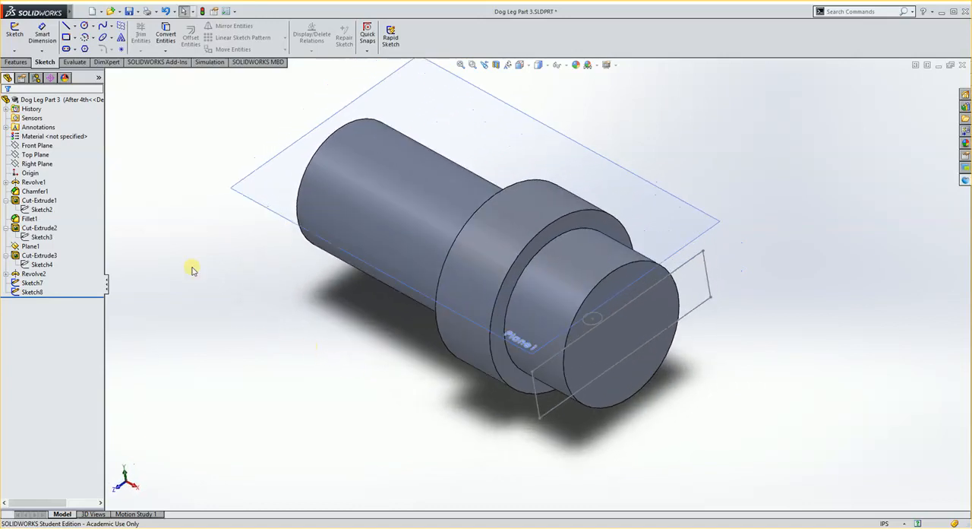
click(15, 62)
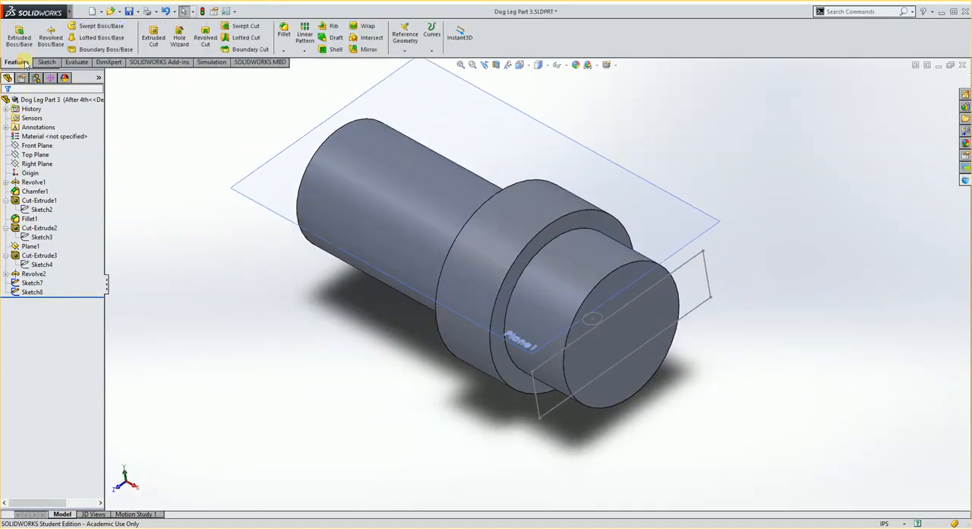
click(693, 263)
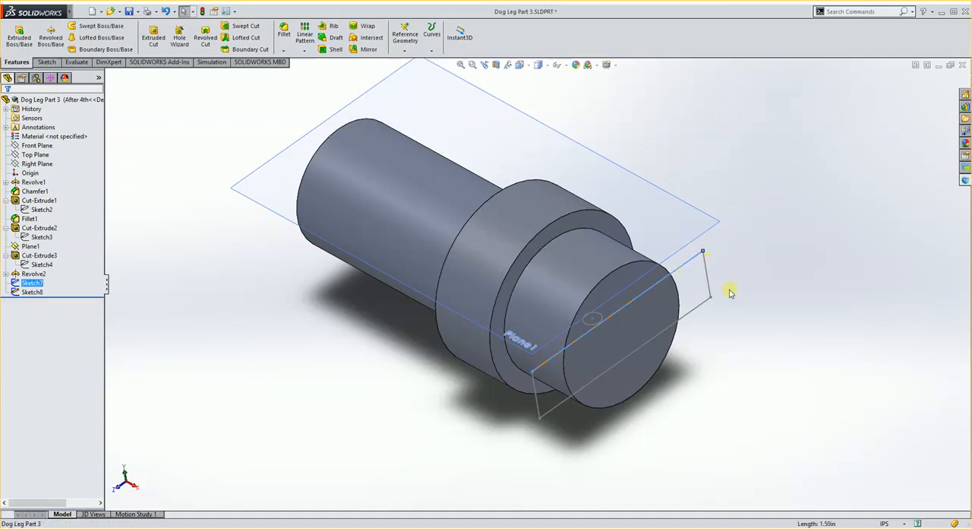
click(156, 40)
mouse_move(344, 351)
middle_down()
mouse_move(384, 316)
mouse_move(377, 343)
mouse_move(346, 345)
middle_up()
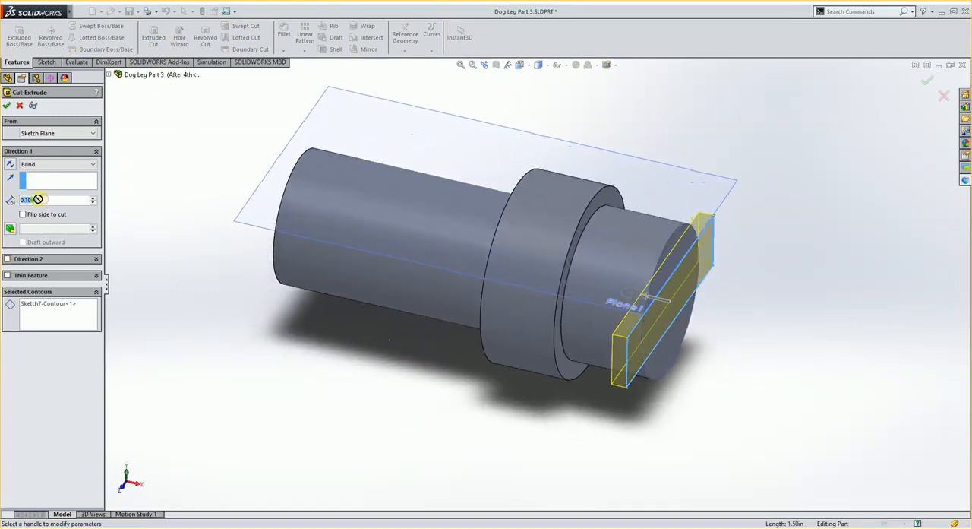
text(0.45)
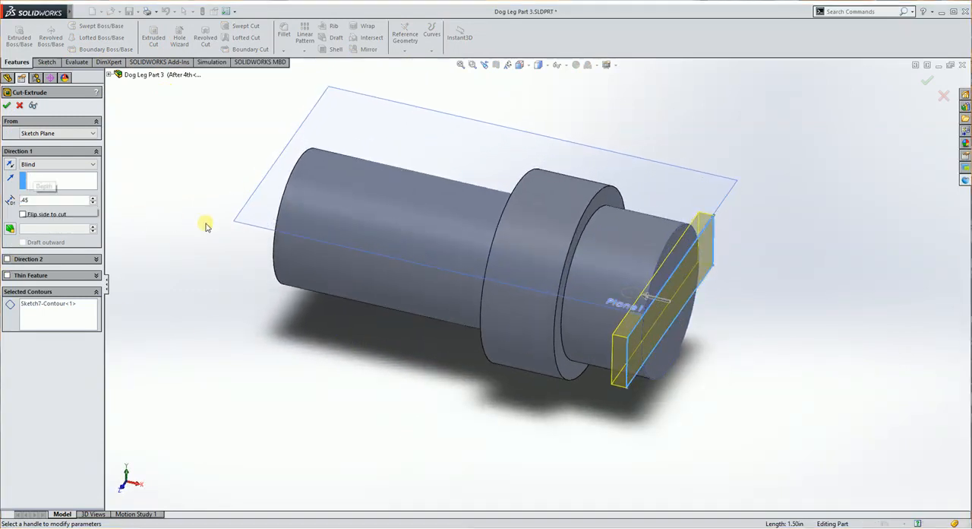
key(Return)
middle_drag(299, 238, 406, 282)
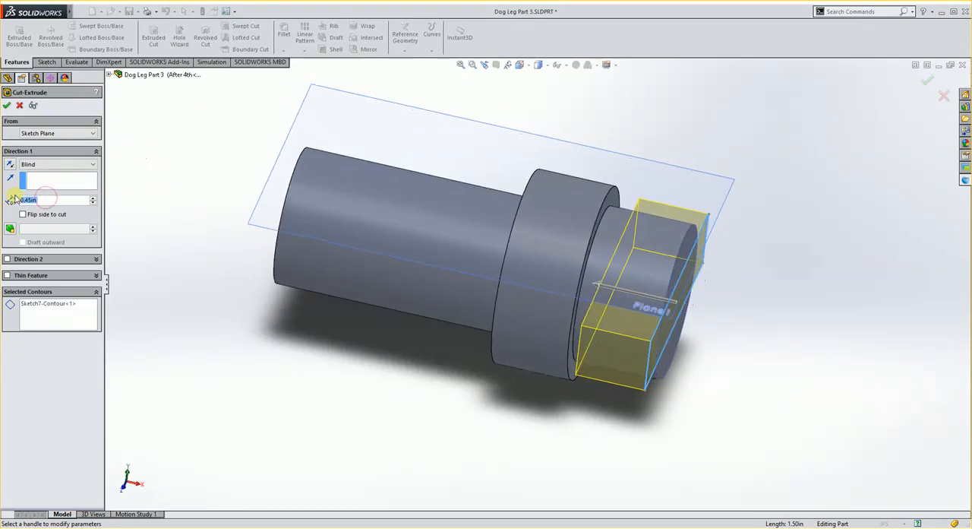
- Set the slot cut's depth to 0.50 in, complete the cut, and view the slotted end at an angle
key(BackSpace)
scroll(560, 318, down, 3)
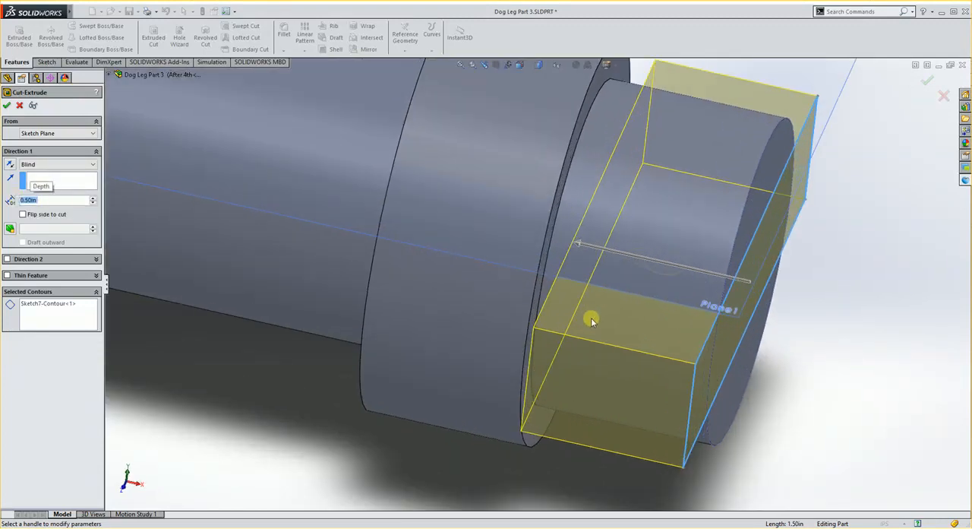
middle_drag(591, 316, 546, 369)
scroll(547, 370, up, 4)
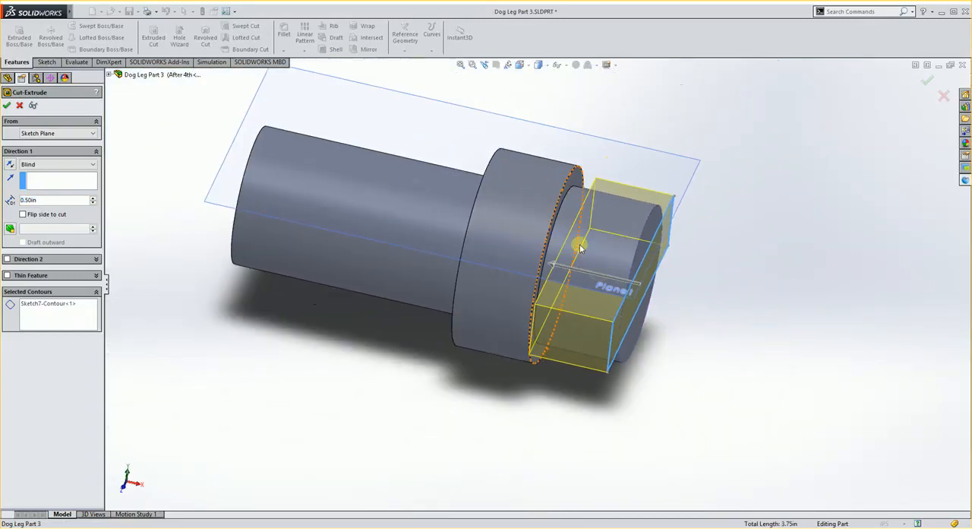
middle_drag(577, 254, 810, 207)
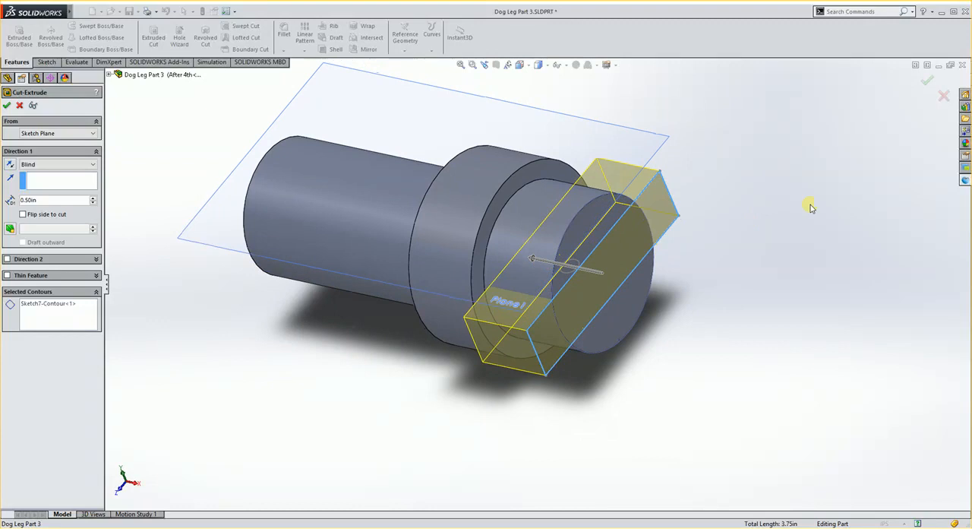
click(928, 82)
middle_drag(647, 393, 629, 366)
scroll(592, 241, up, 3)
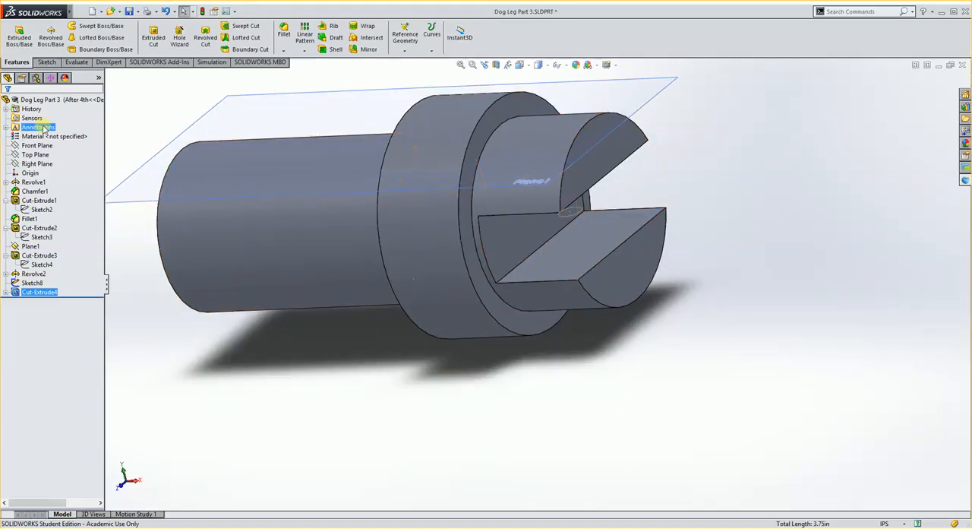
- Cut the converted circle Through All in both directions to make the cross hole through the slotted end
scroll(347, 297, up, 2)
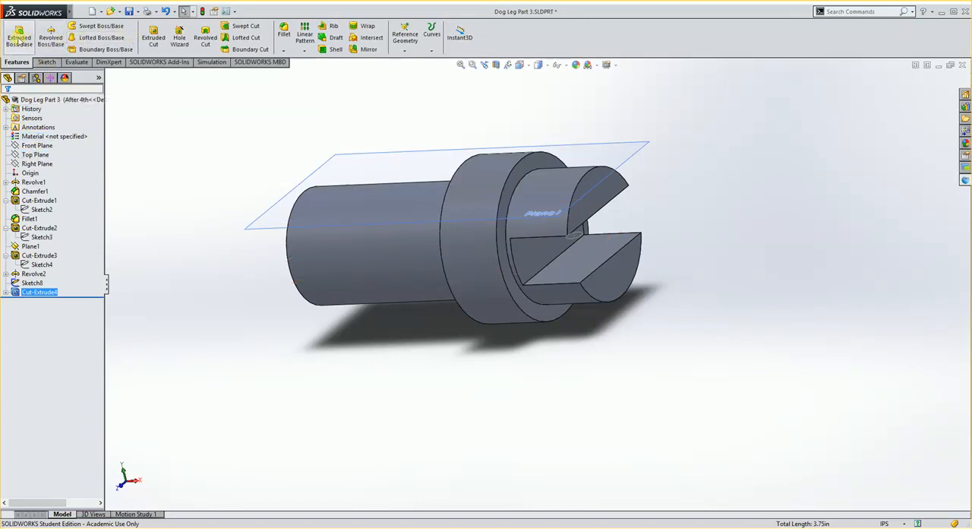
click(153, 39)
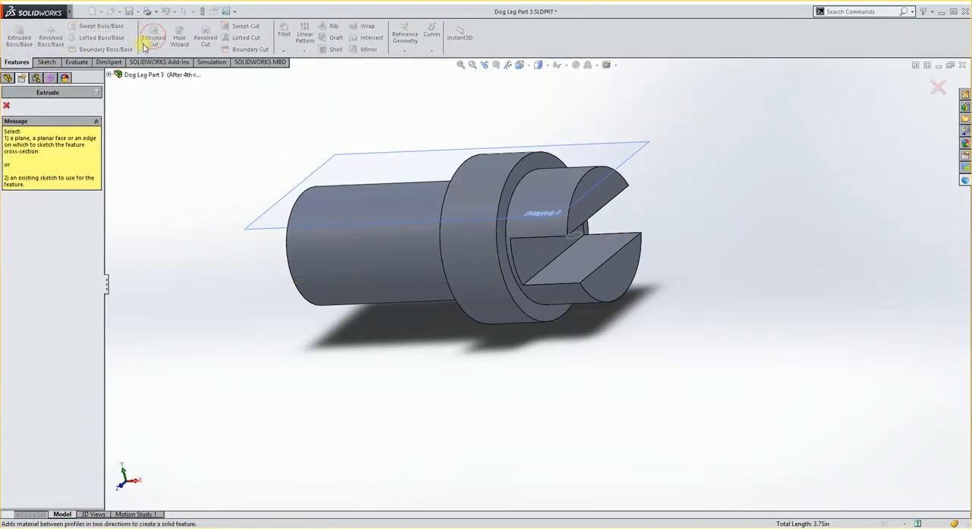
click(575, 242)
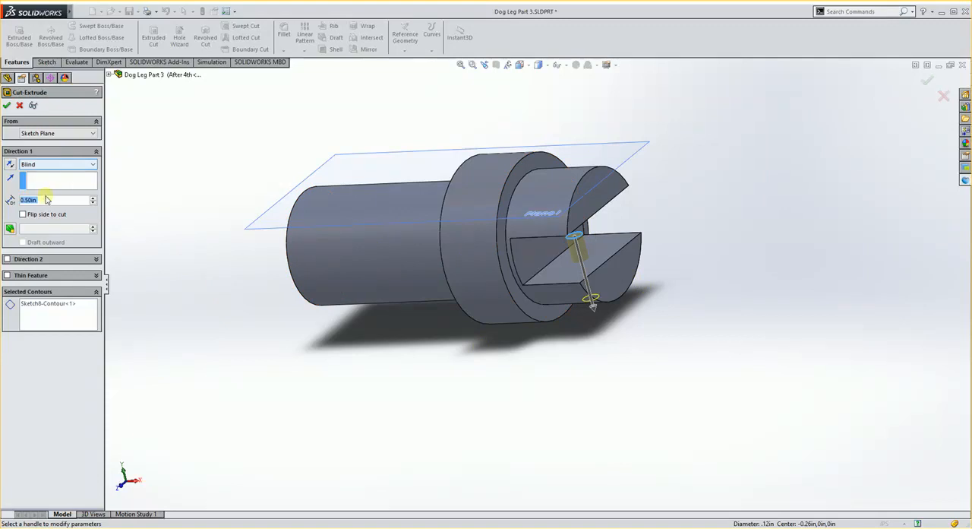
click(7, 260)
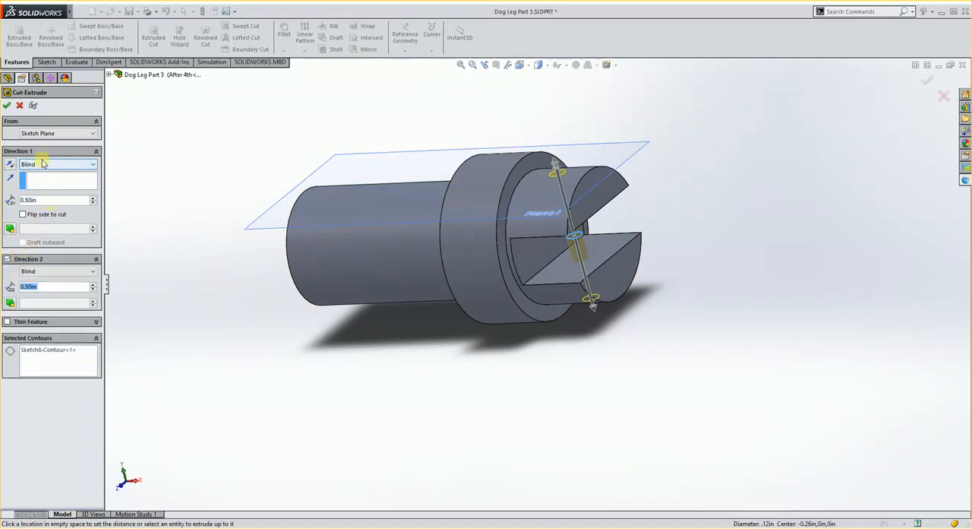
click(46, 164)
click(43, 181)
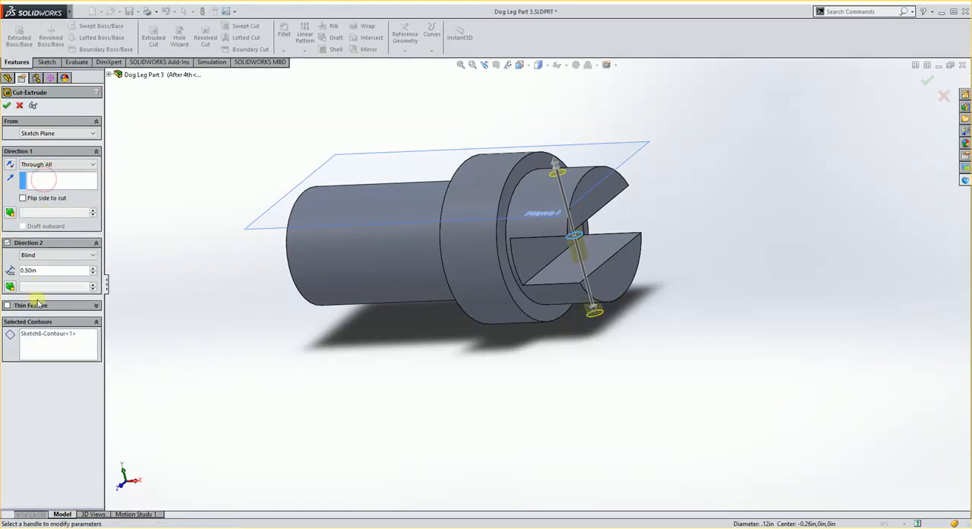
click(38, 257)
click(47, 272)
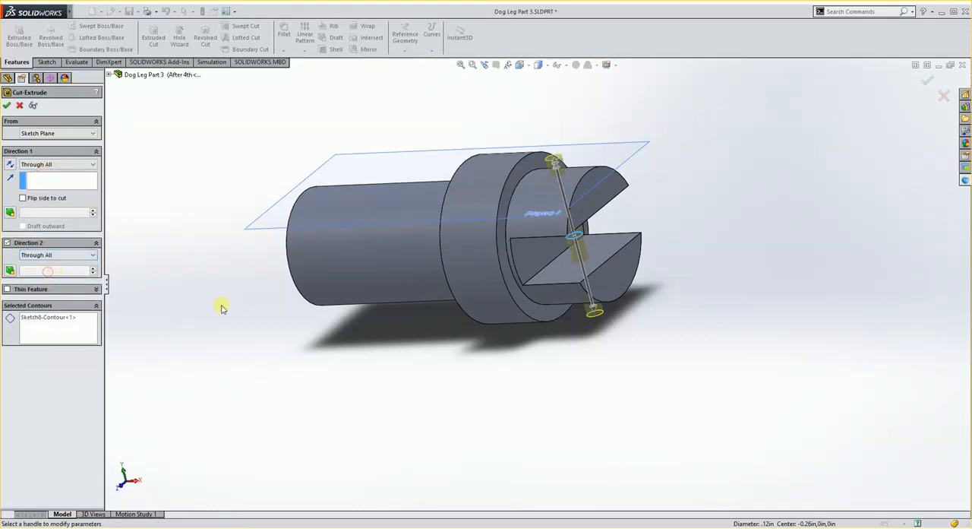
middle_drag(440, 368, 470, 381)
click(928, 82)
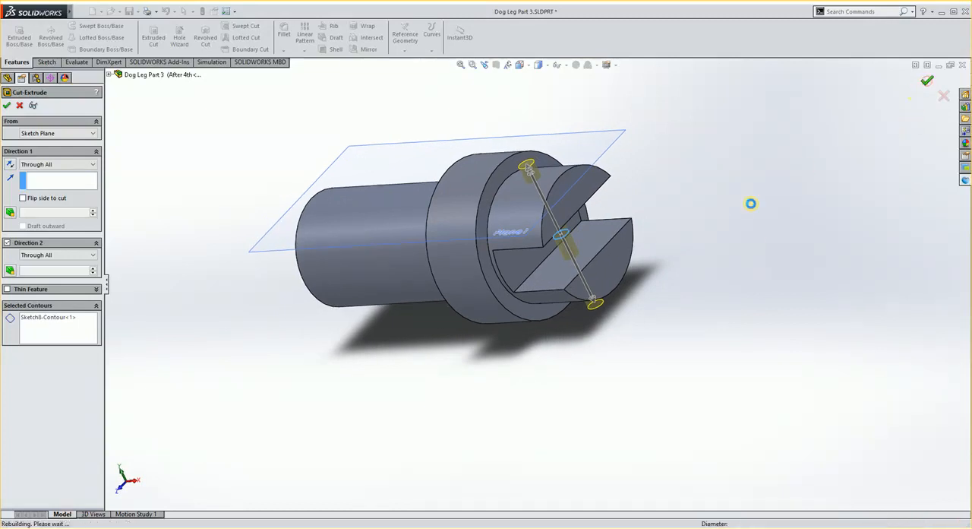
middle_drag(721, 226, 618, 247)
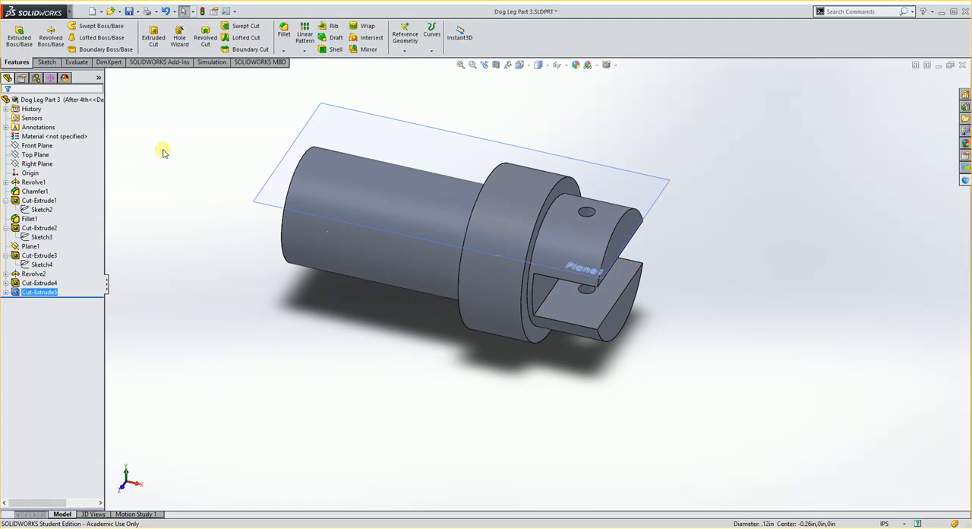
- Show the part's configurations and examine the After 4th model from the slotted end round to the large shank's end face
click(36, 78)
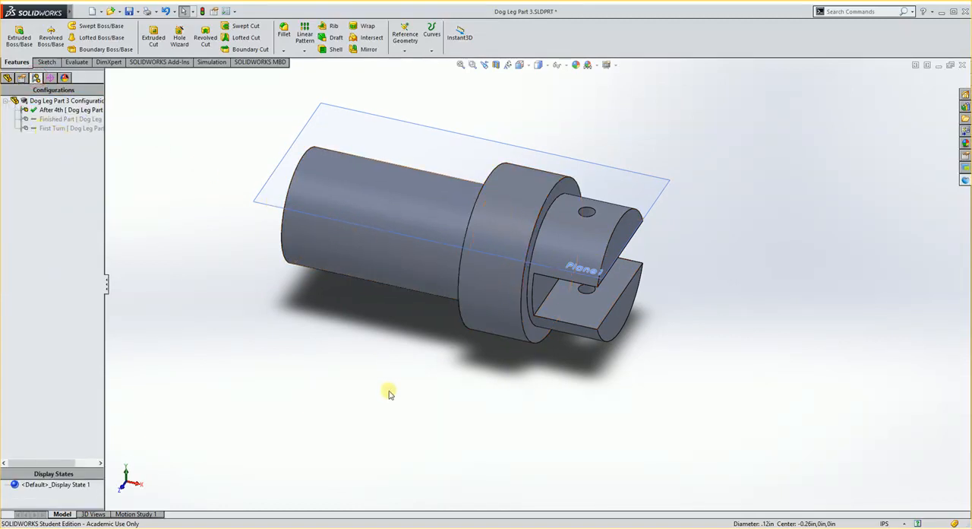
middle_drag(391, 395, 407, 384)
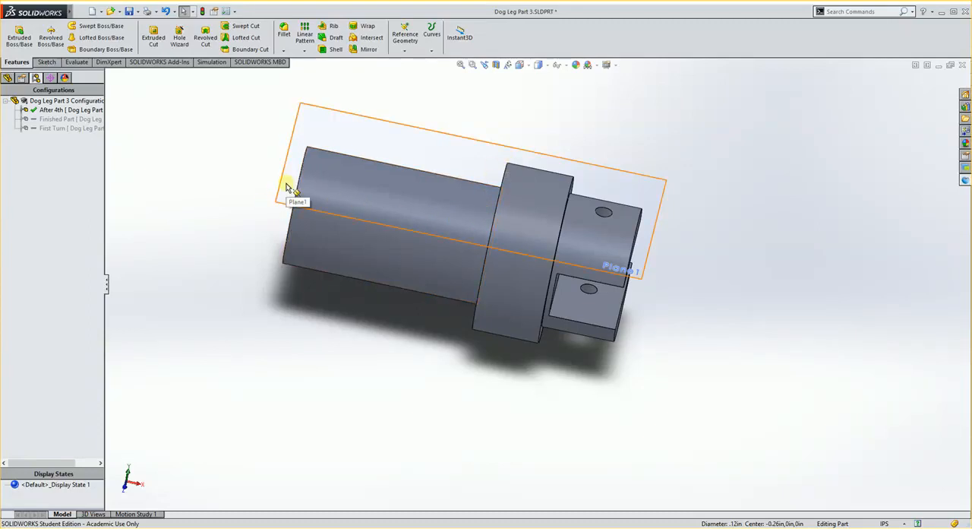
middle_drag(466, 243, 554, 262)
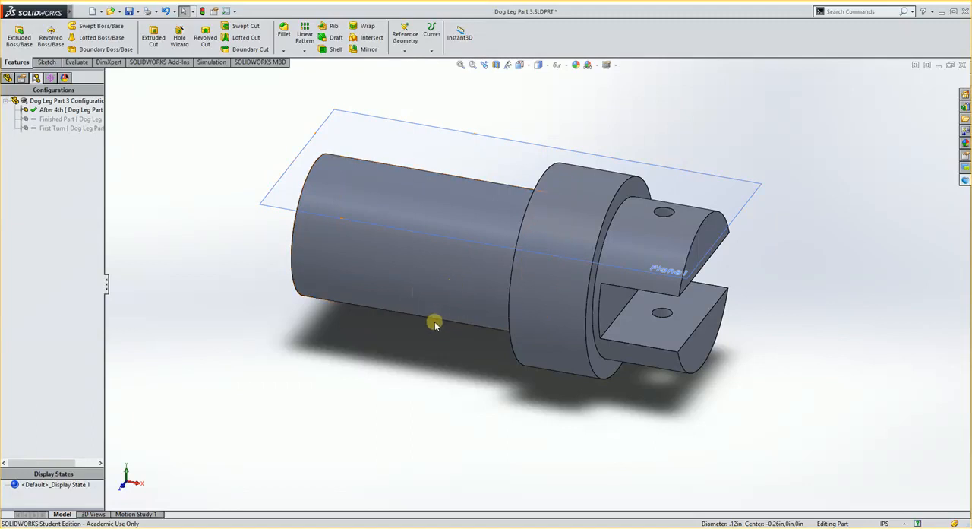
mouse_move(445, 347)
middle_down()
mouse_move(475, 354)
mouse_move(463, 341)
middle_up()
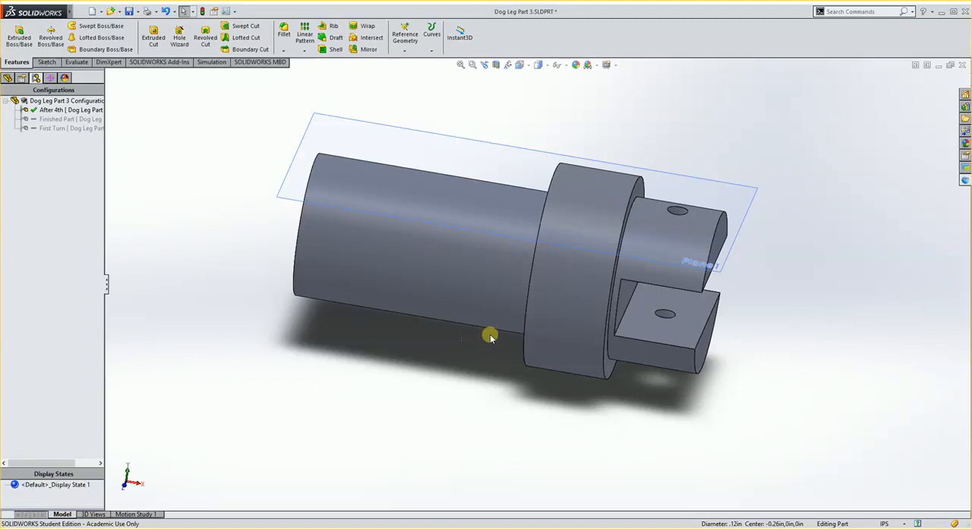
scroll(683, 315, down, 2)
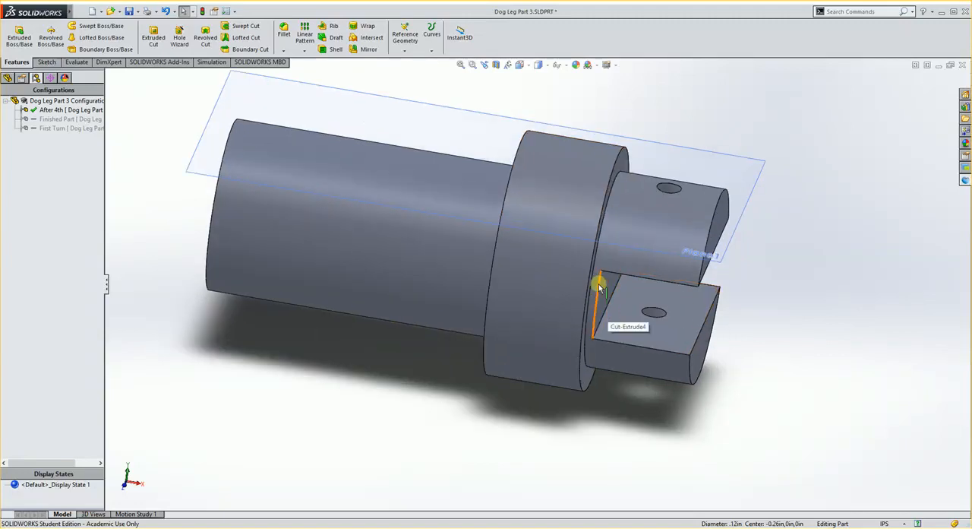
middle_drag(600, 287, 577, 284)
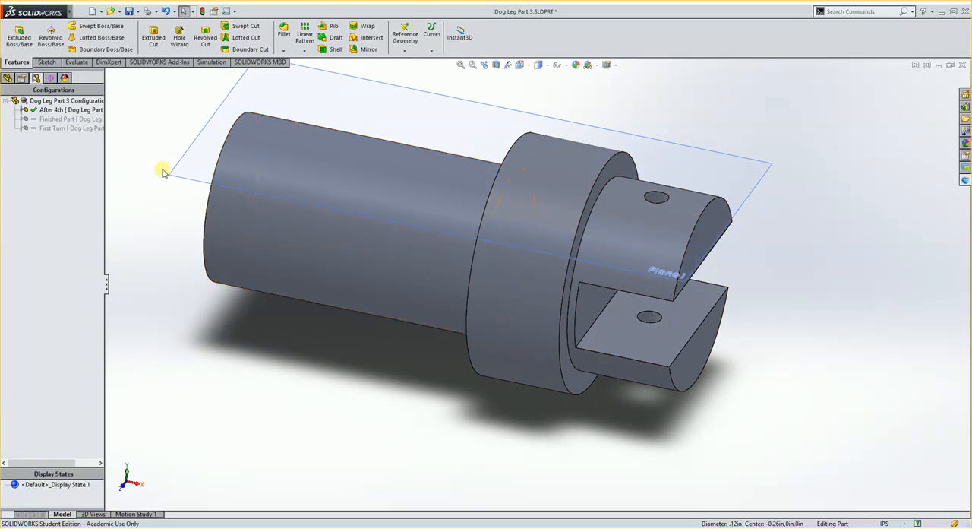
click(46, 62)
mouse_move(150, 198)
middle_down()
mouse_move(223, 232)
mouse_move(266, 209)
middle_up()
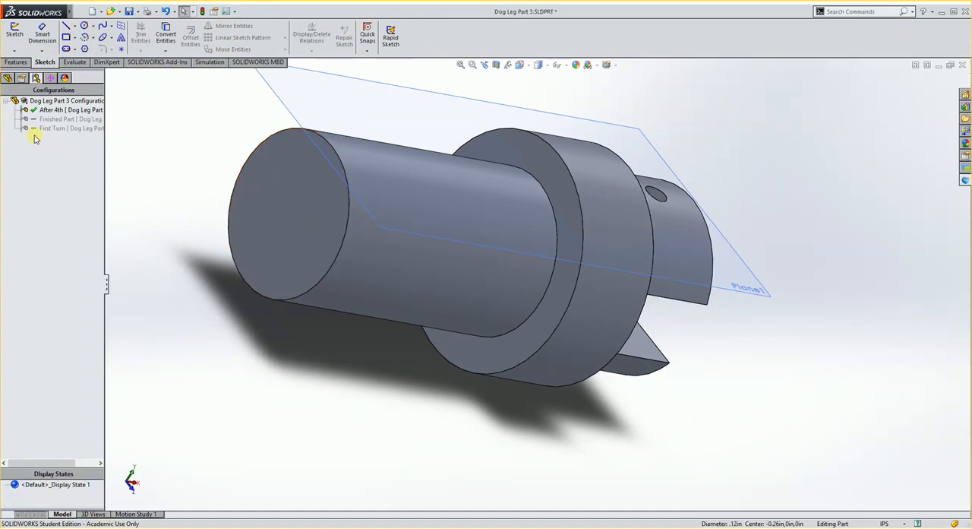
- Add a new configuration named ".375 shank" to Dog Leg Part 3
click(52, 111)
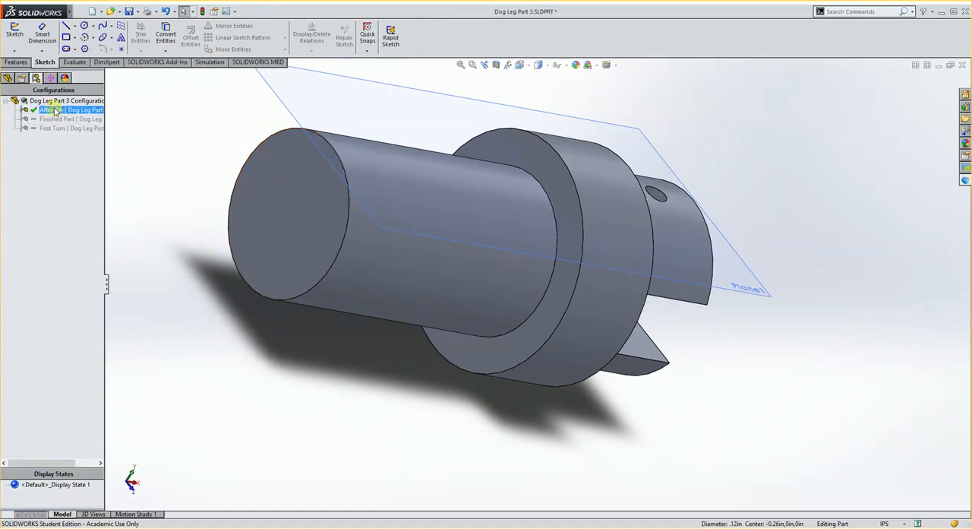
click(70, 158)
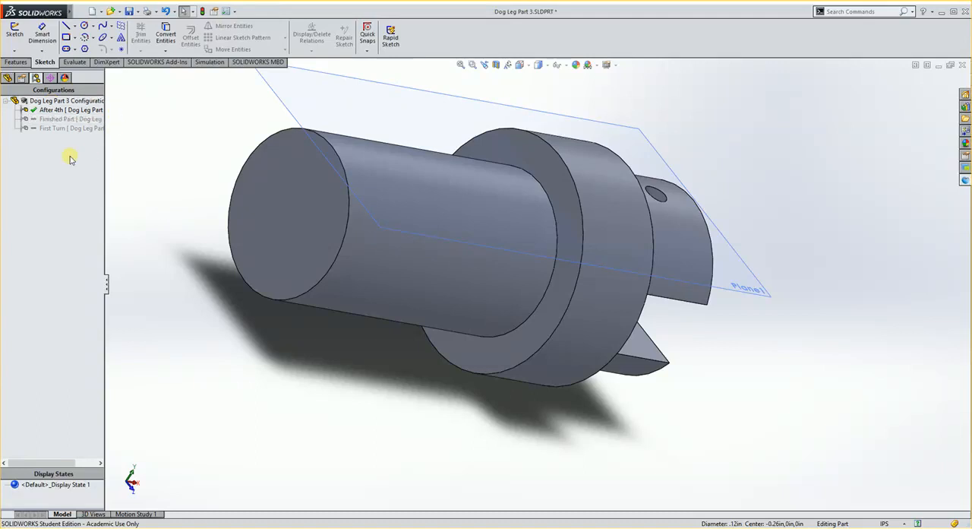
right_click(53, 102)
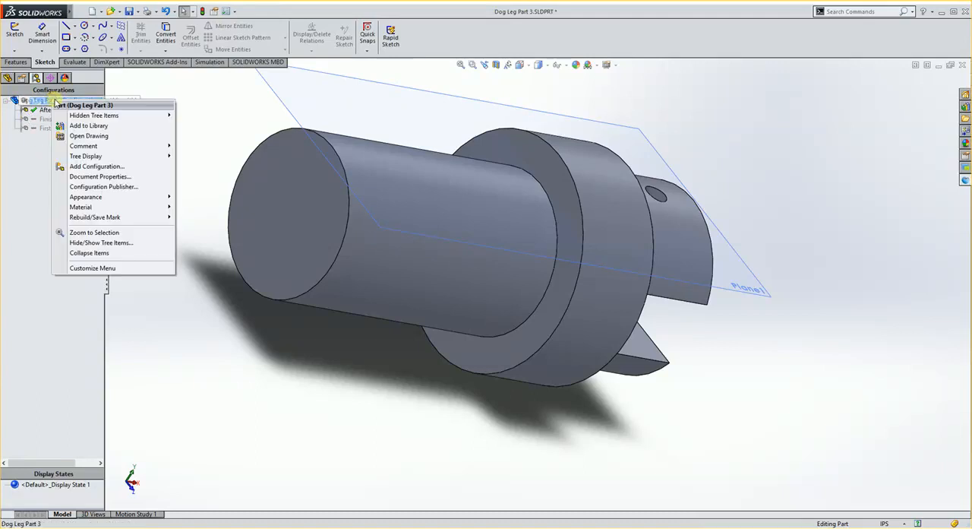
click(89, 167)
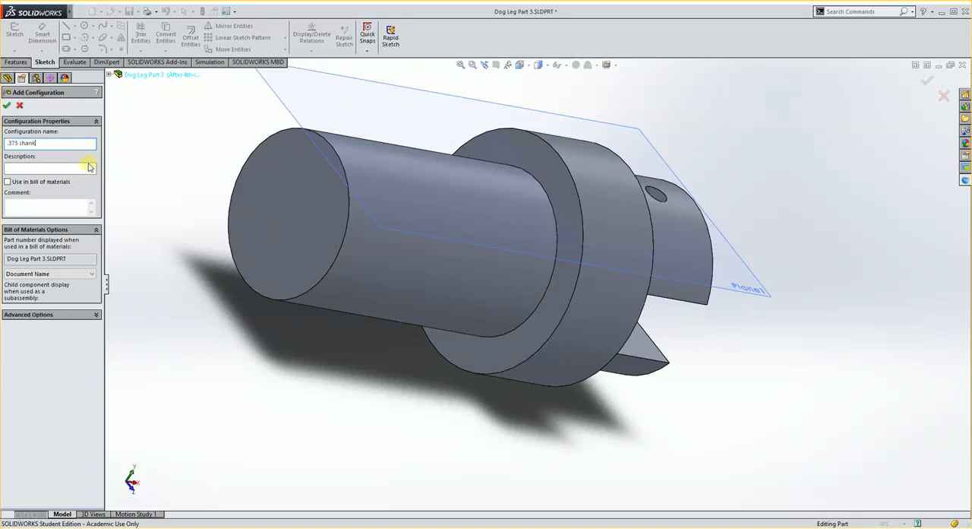
click(8, 107)
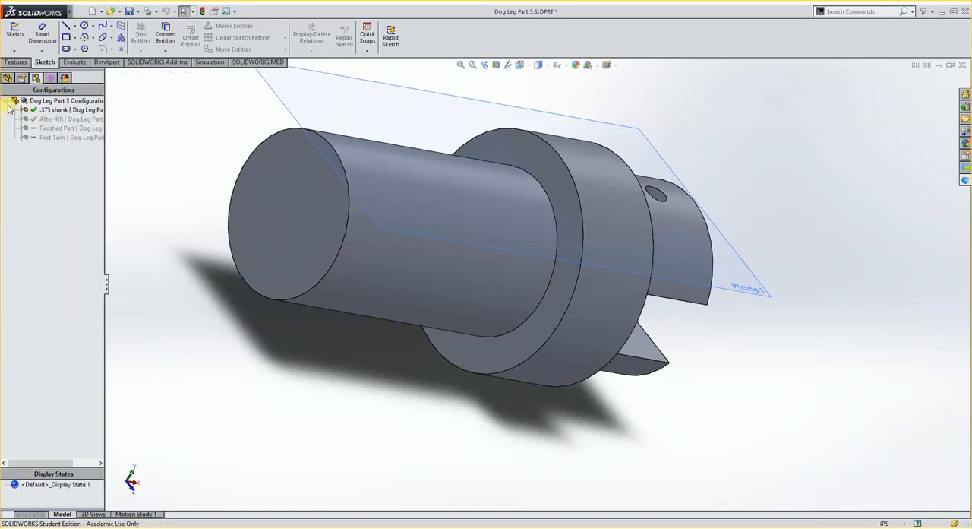
- Sketch a circle of about 0.2 in radius on the long shank's end face, centred on the origin
click(289, 181)
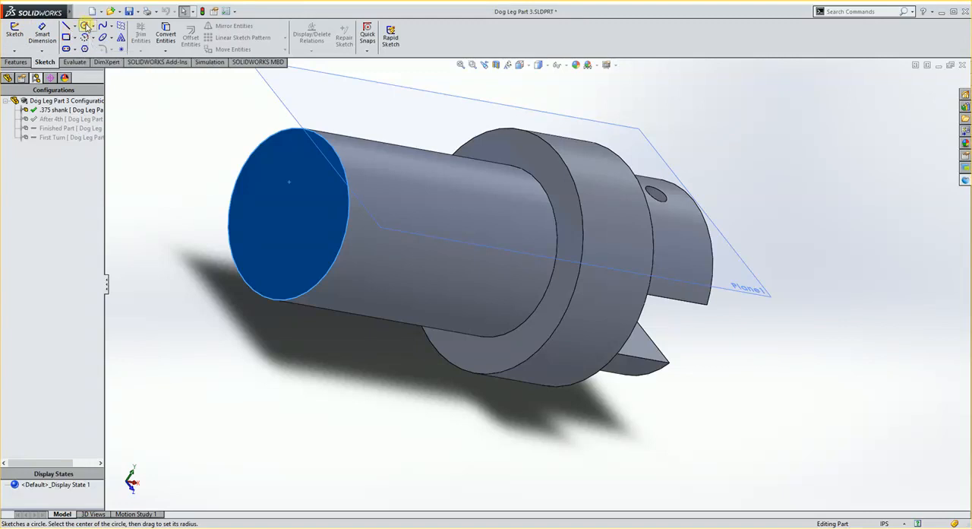
click(85, 26)
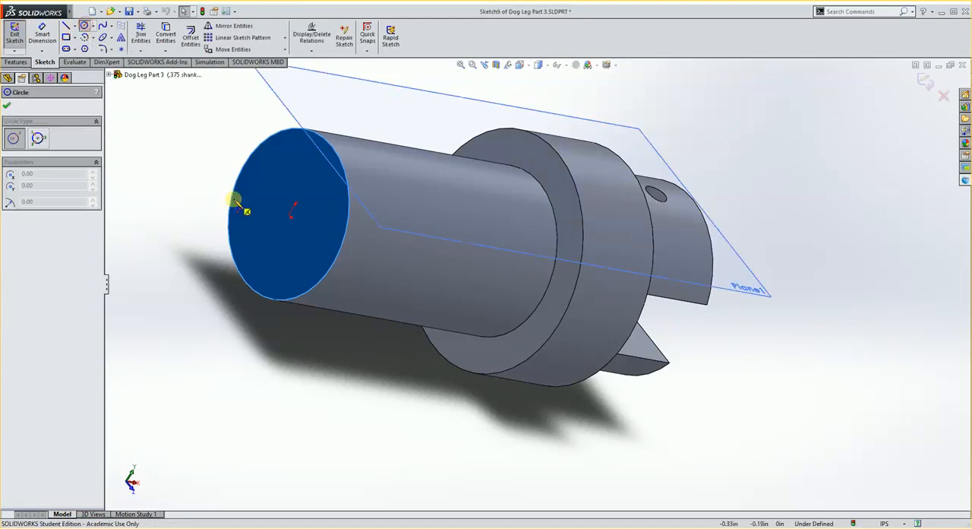
click(291, 215)
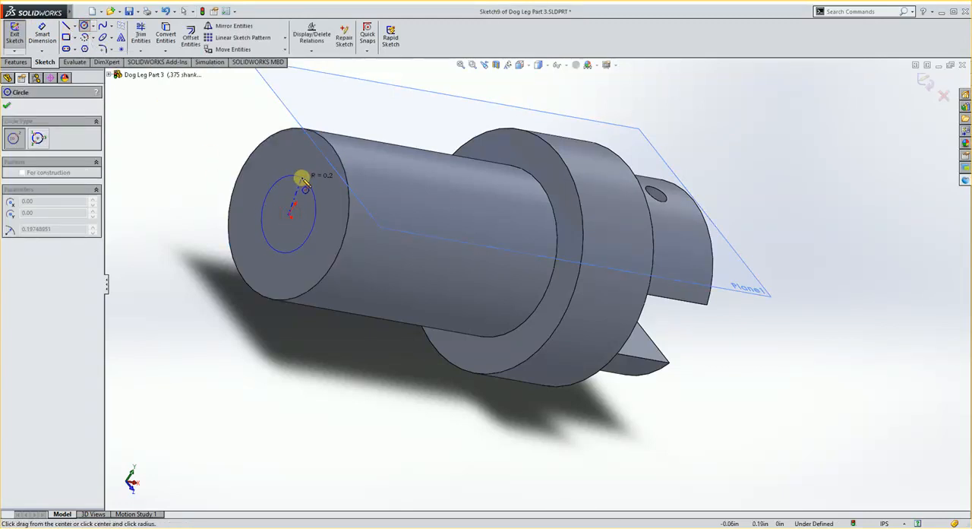
click(302, 178)
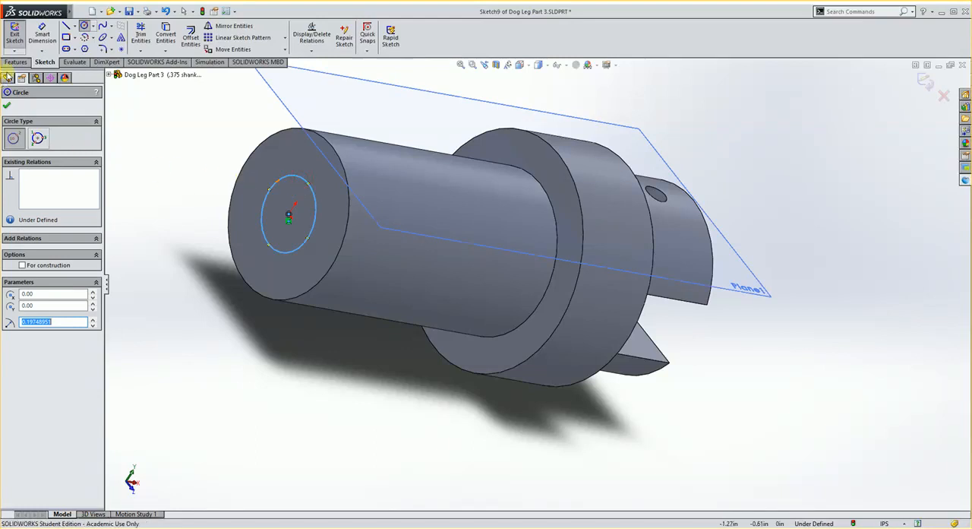
- Dimension the circle on the shank's end face to a diameter of 0.375 in
click(42, 34)
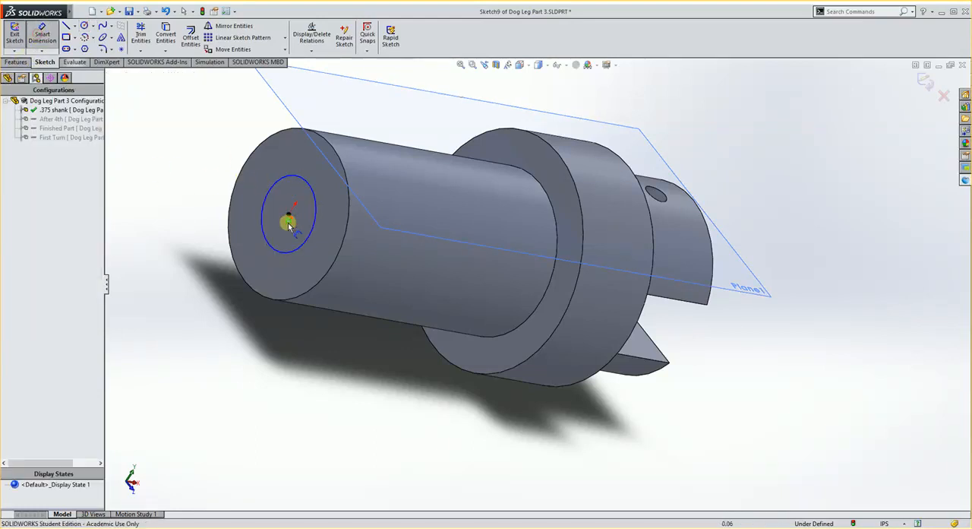
click(293, 251)
click(317, 334)
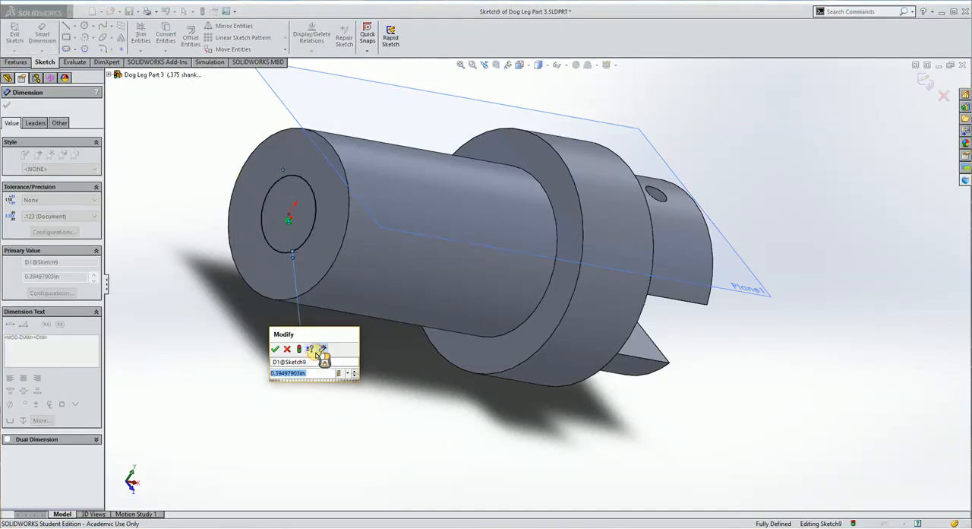
text(.375)
key(Return)
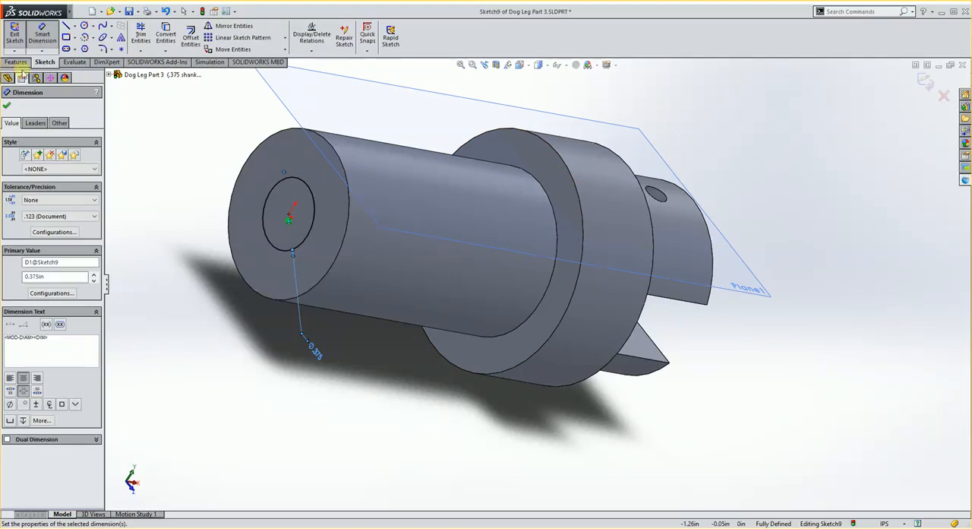
- Extrude-cut the material outside the circle with Flip side to cut, ending Up To Surface at the collar's shank-side face
click(17, 62)
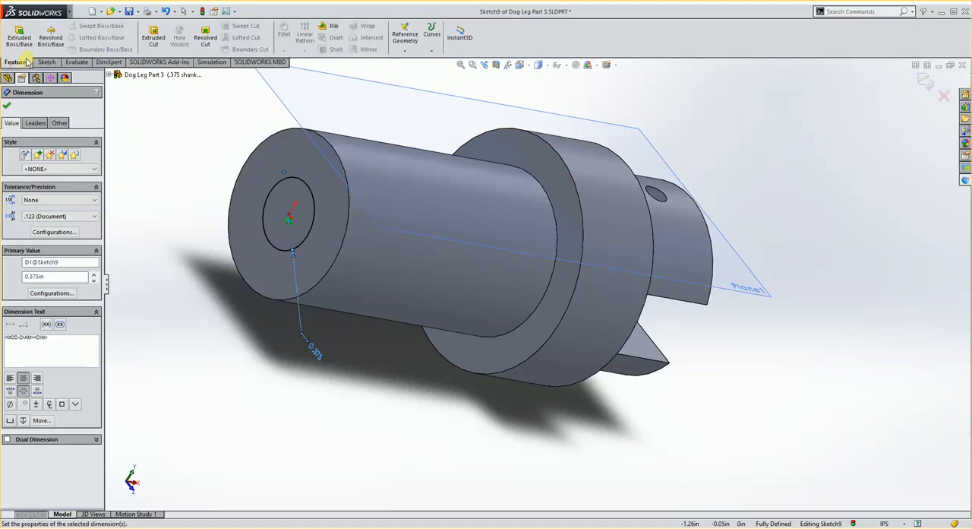
click(154, 38)
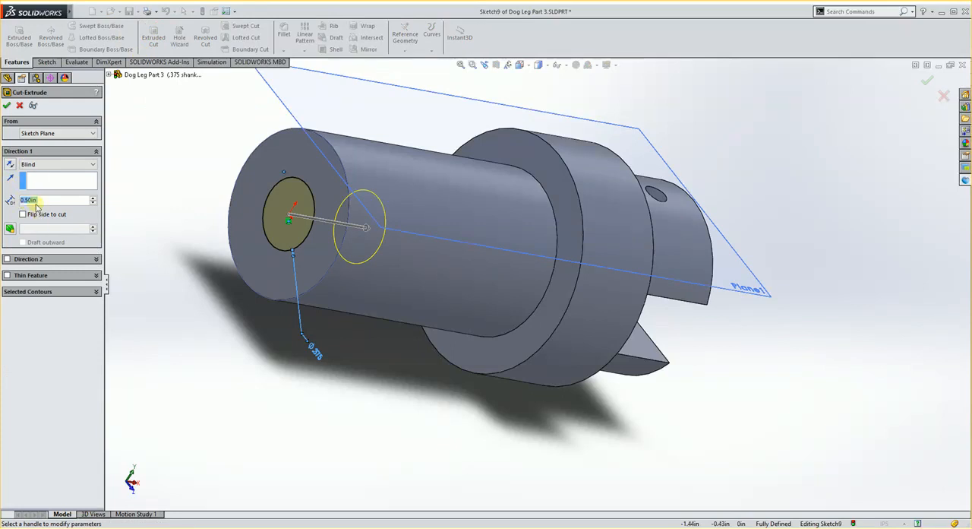
click(42, 163)
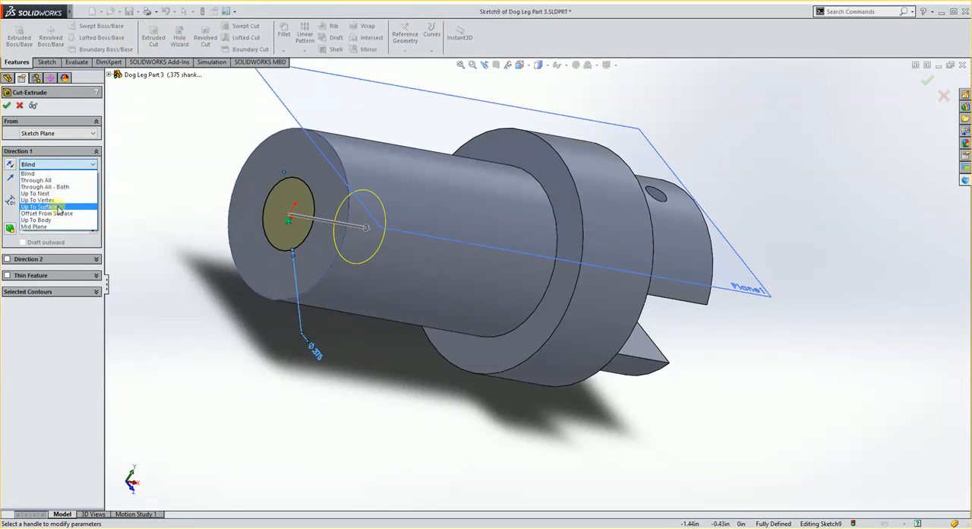
click(58, 207)
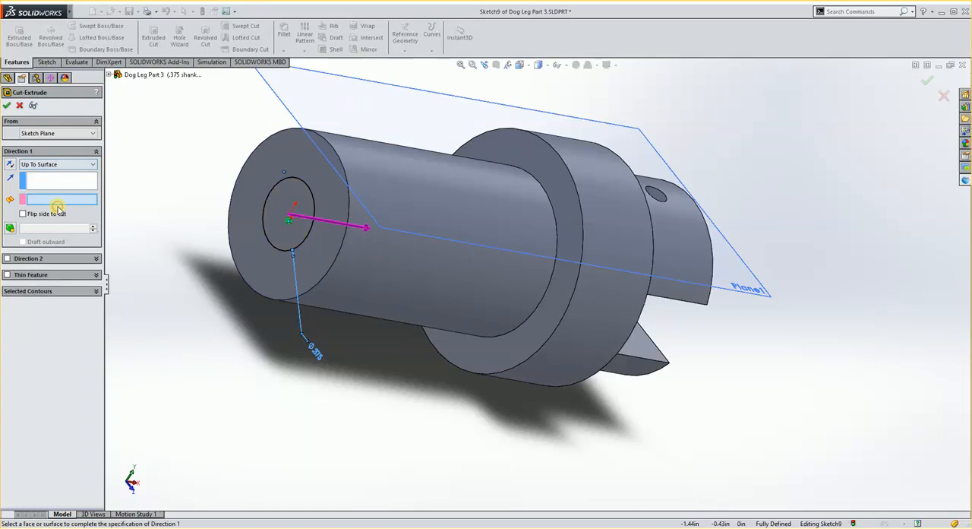
click(529, 154)
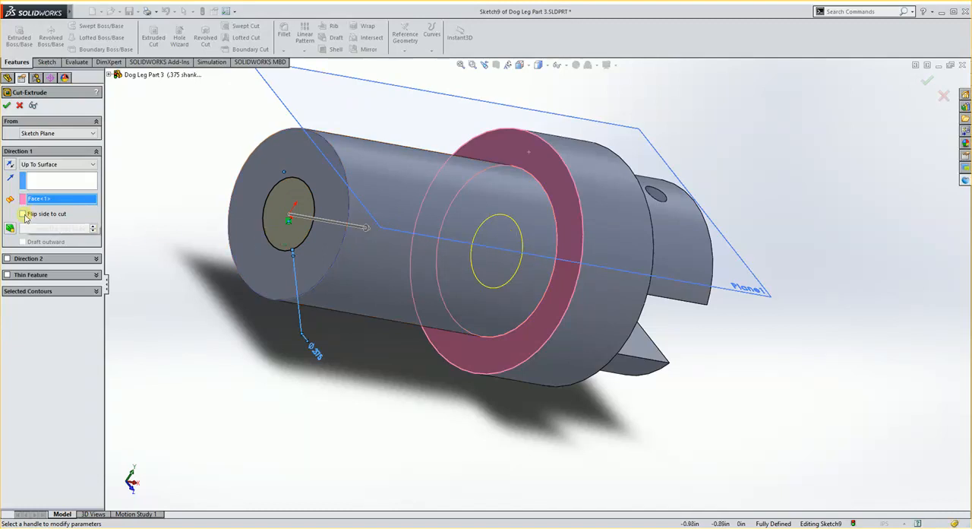
click(23, 215)
click(7, 106)
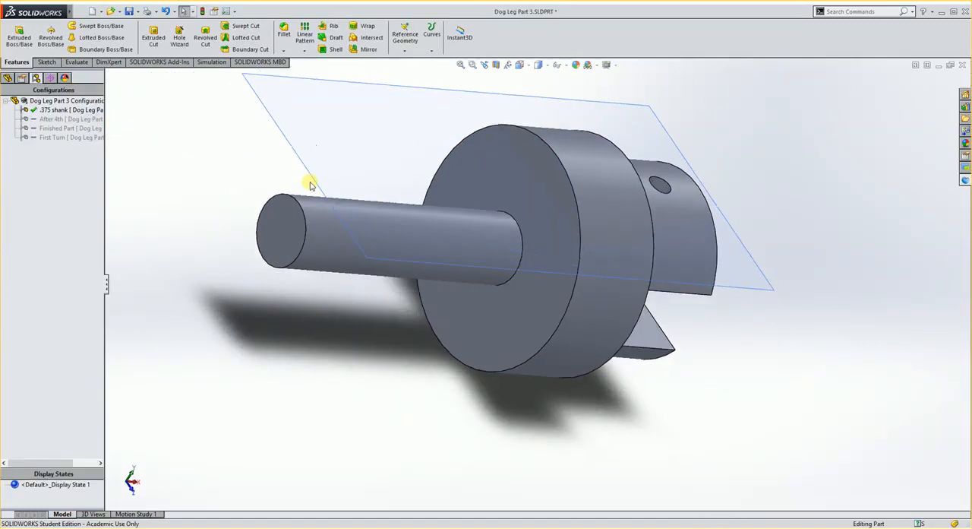
middle_drag(310, 185, 466, 267)
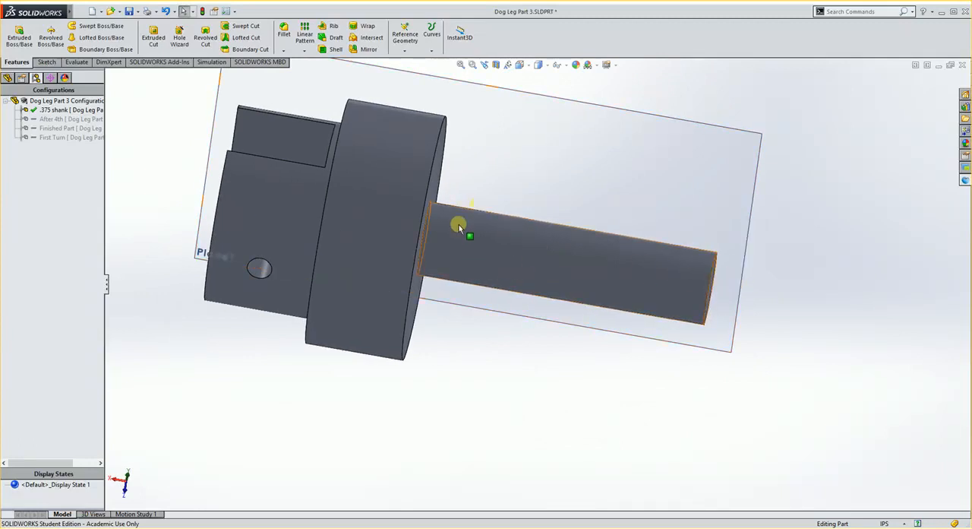
- Check the Finished Part configuration against the reduced-shank model, reactivate the .375 shank configuration and save the part
middle_drag(673, 256, 516, 323)
click(84, 101)
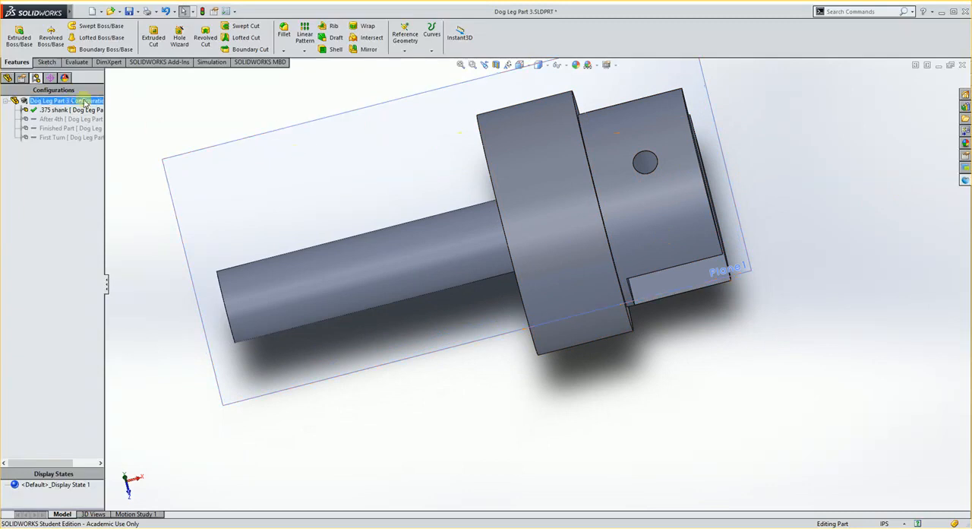
middle_drag(460, 159, 460, 256)
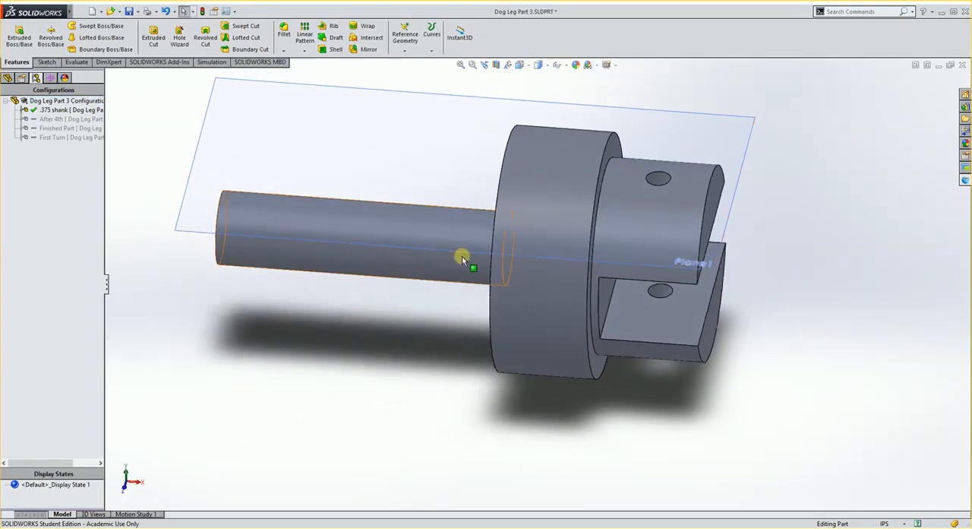
middle_drag(405, 291, 410, 247)
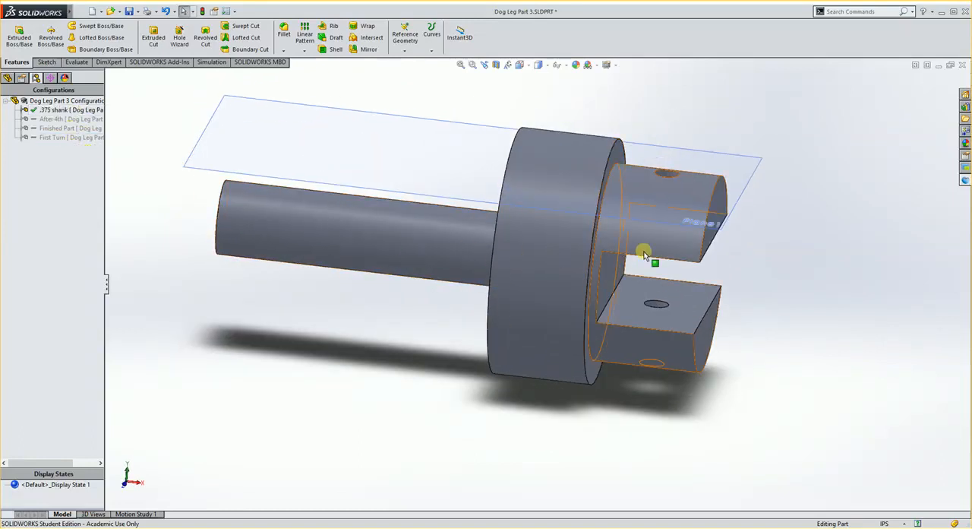
double_click(47, 127)
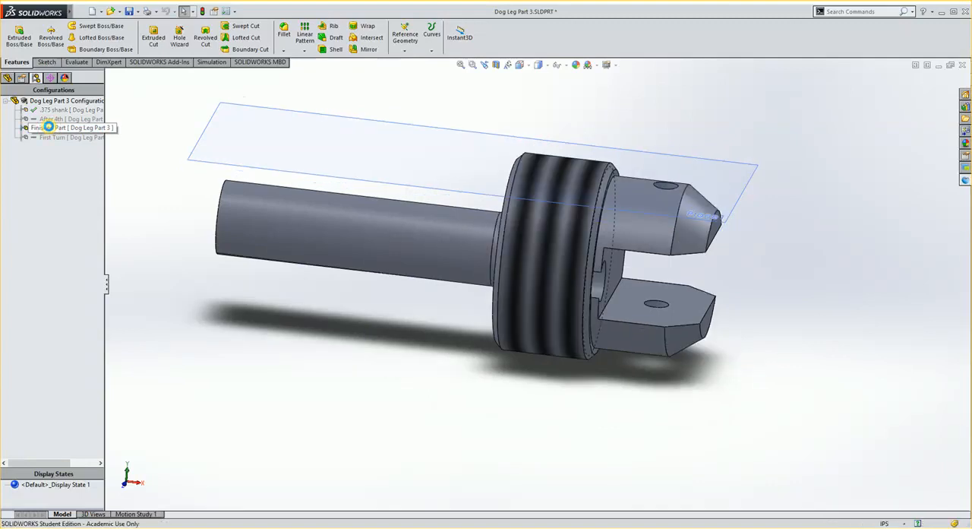
double_click(54, 110)
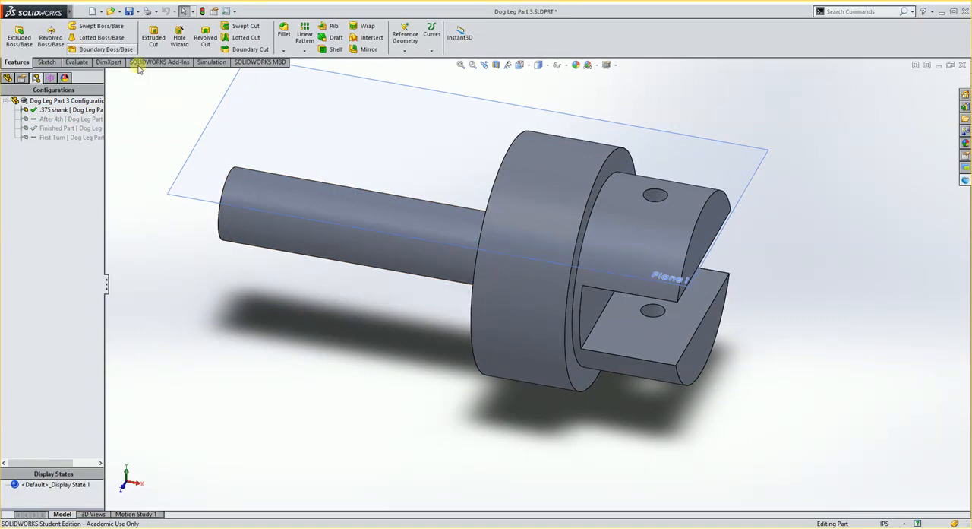
click(130, 11)
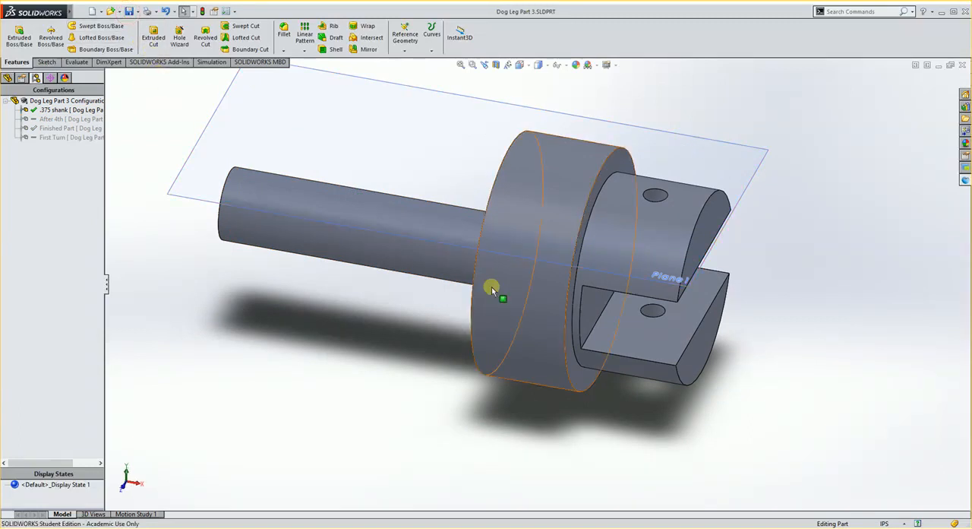
click(867, 523)
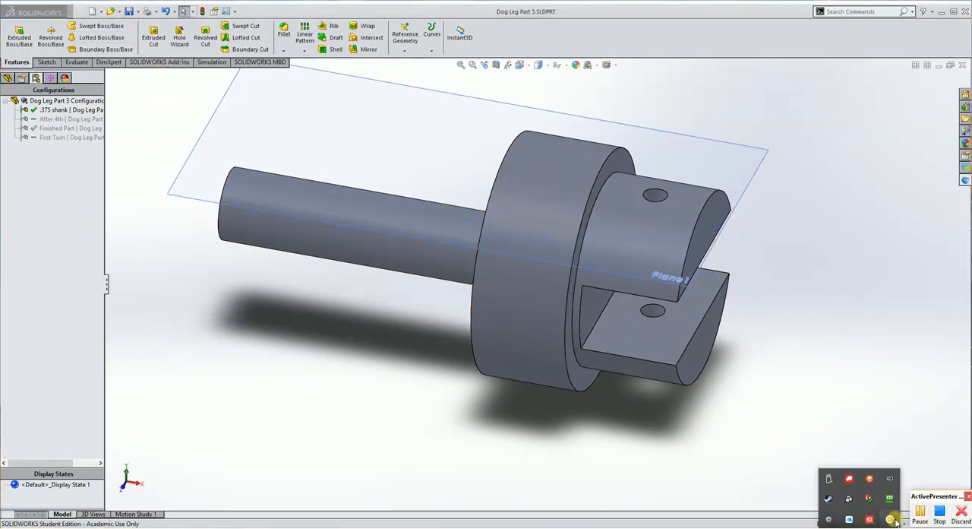
click(922, 514)
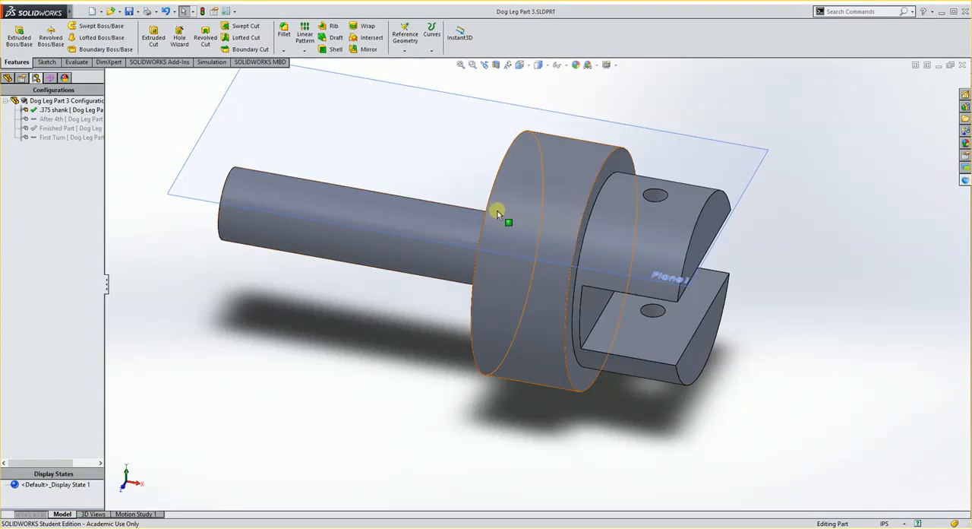
- Activate the First Turn configuration and dismiss the rebuild error report
click(63, 129)
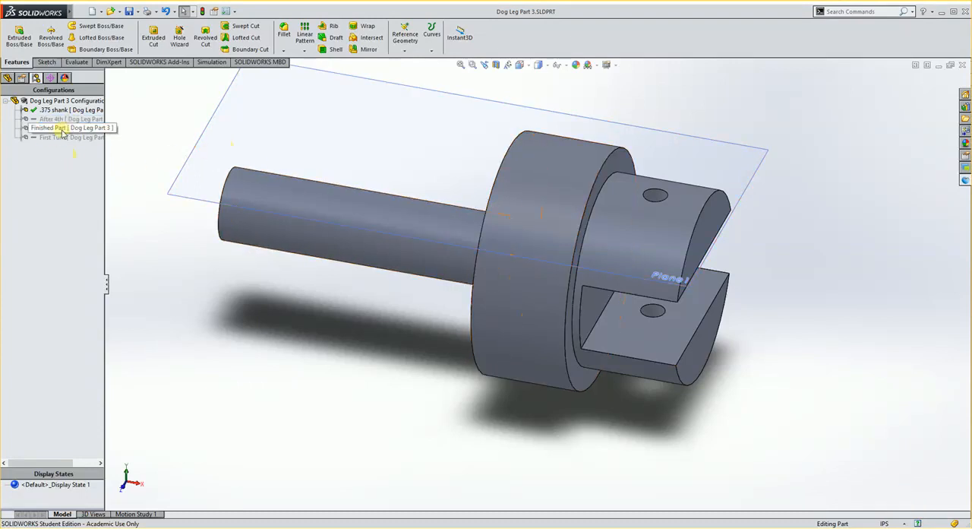
click(51, 139)
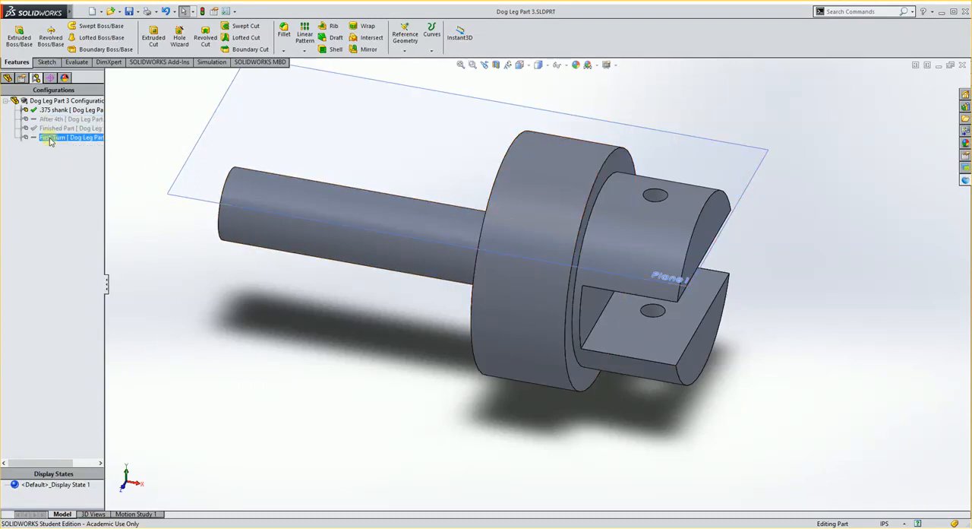
double_click(63, 140)
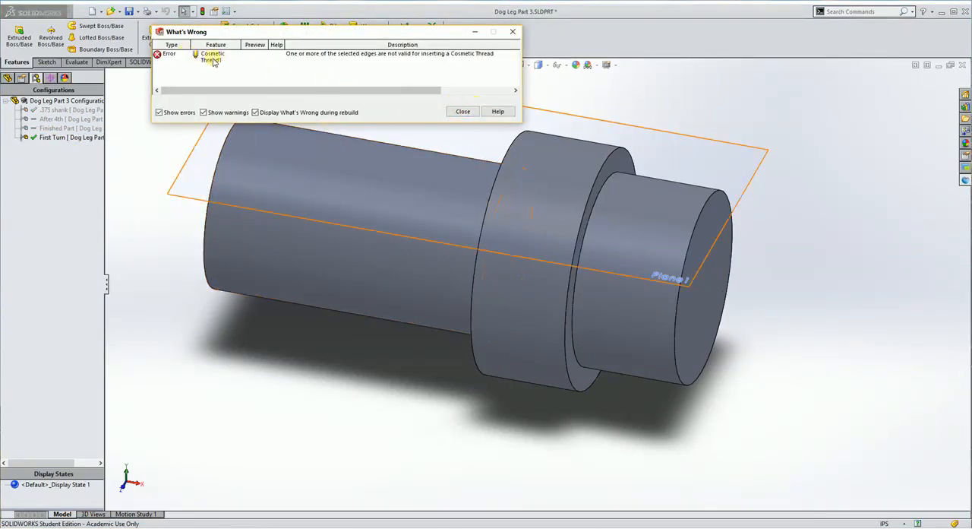
click(463, 111)
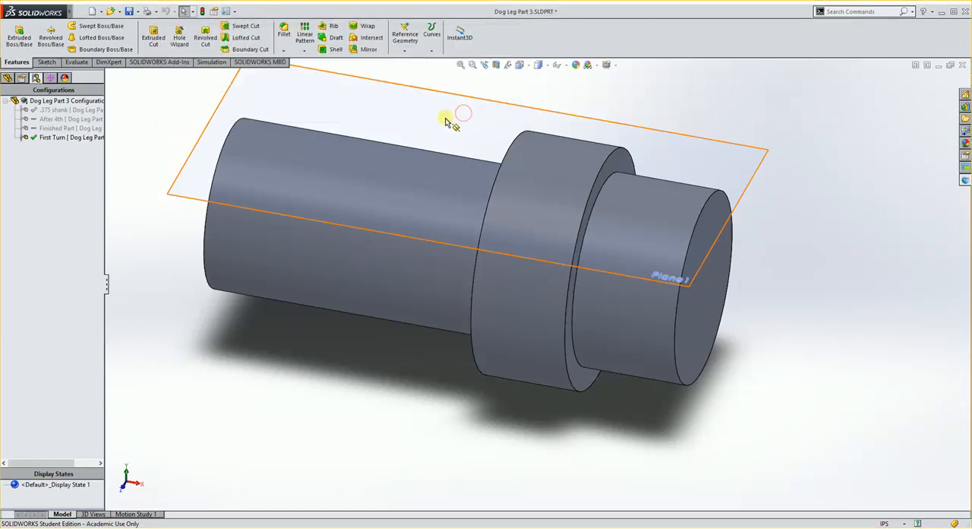
- Delete the faulty cosmetic thread under Revolve1 from the First Turn configuration
click(6, 79)
click(22, 182)
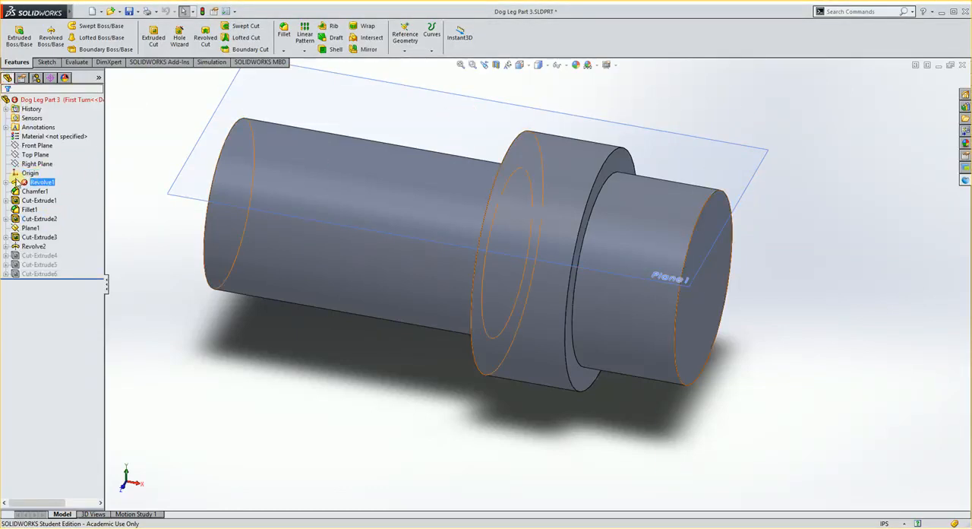
click(6, 183)
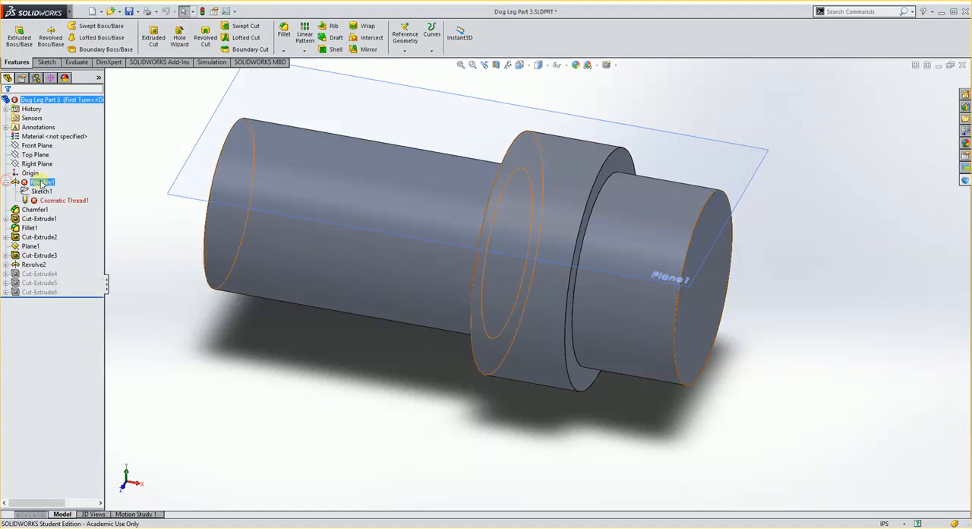
click(51, 201)
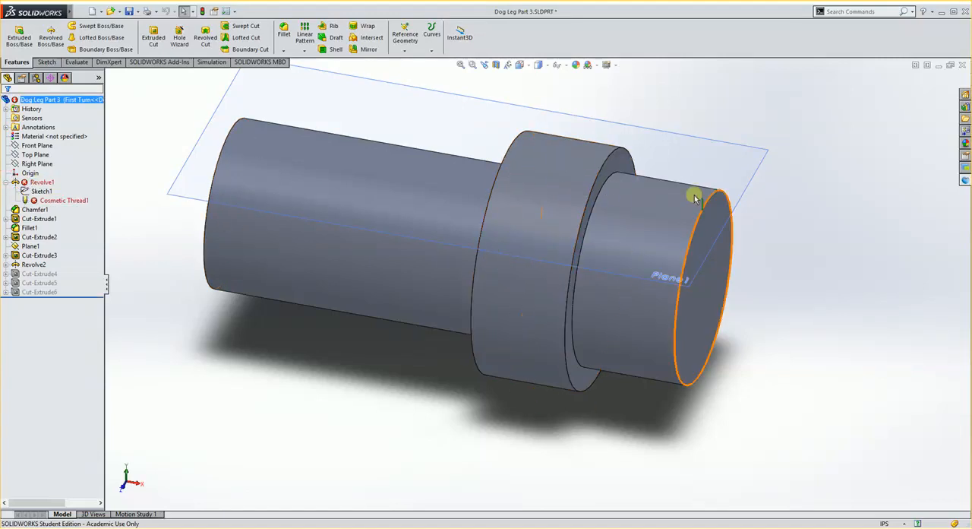
click(47, 202)
right_click(47, 202)
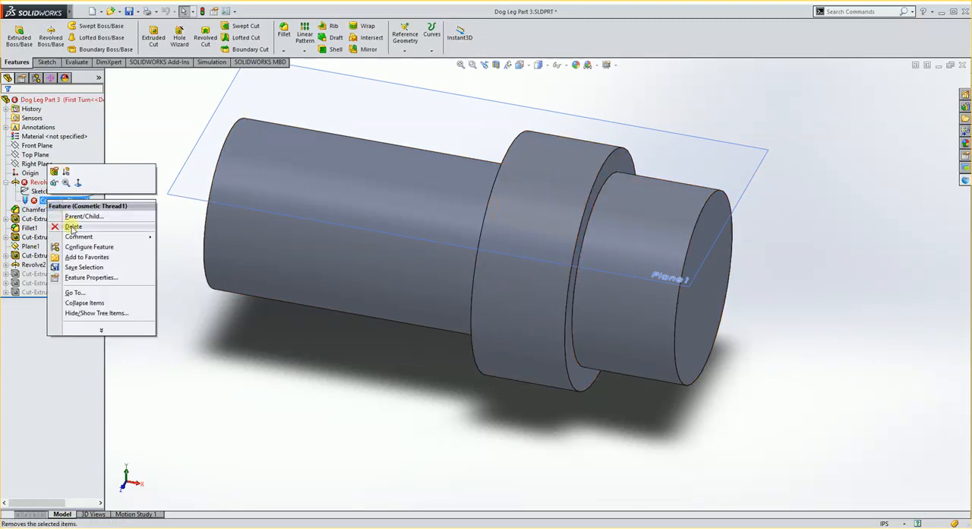
click(72, 227)
click(519, 206)
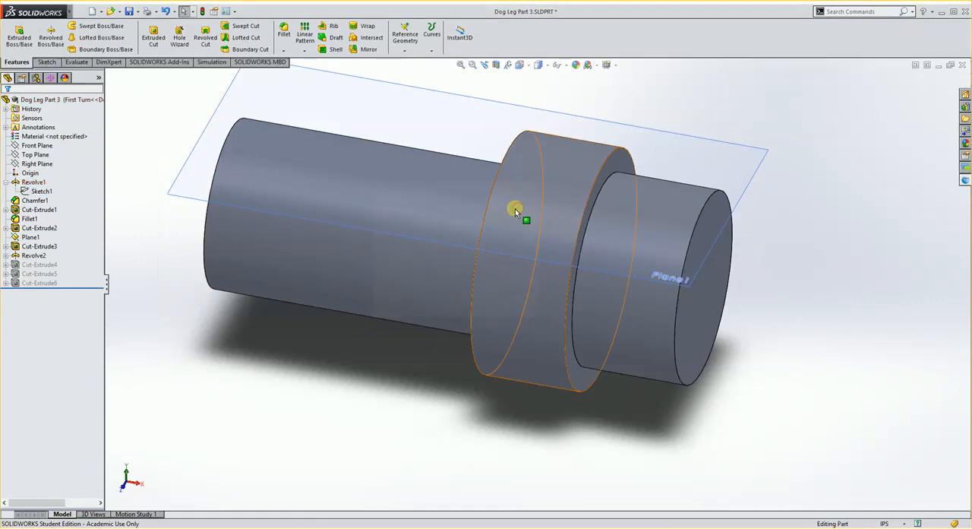
- Inspect the turned body and save the part with the First Turn configuration active
mouse_move(457, 325)
middle_down()
mouse_move(467, 324)
mouse_move(440, 325)
middle_up()
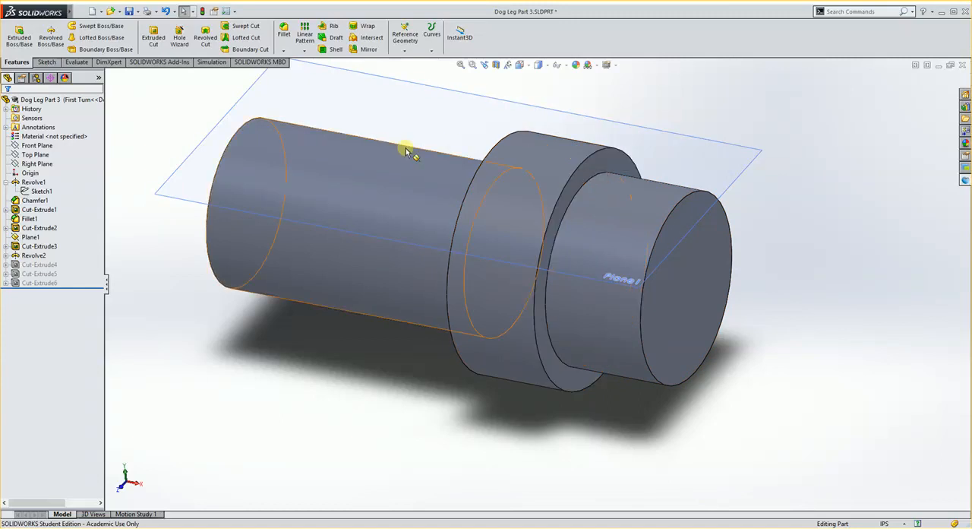
scroll(628, 208, down, 4)
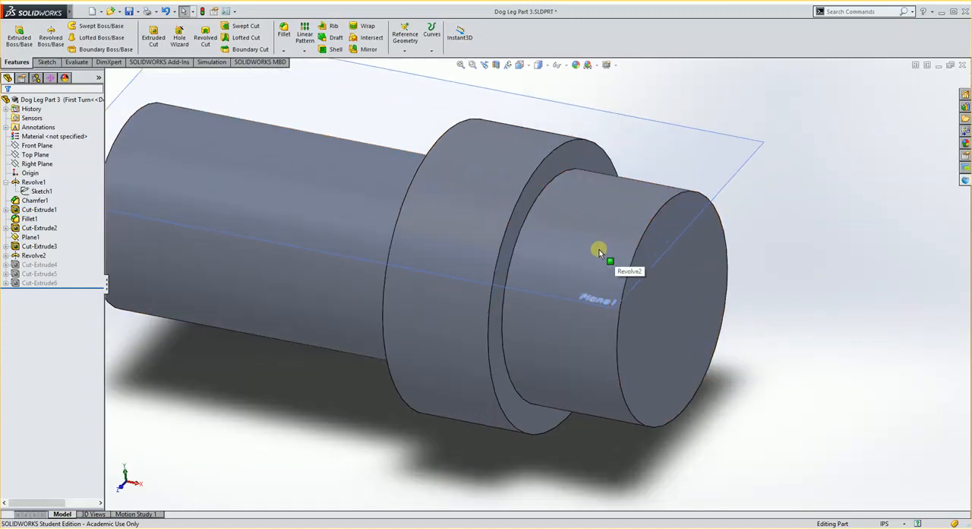
scroll(528, 251, up, 1)
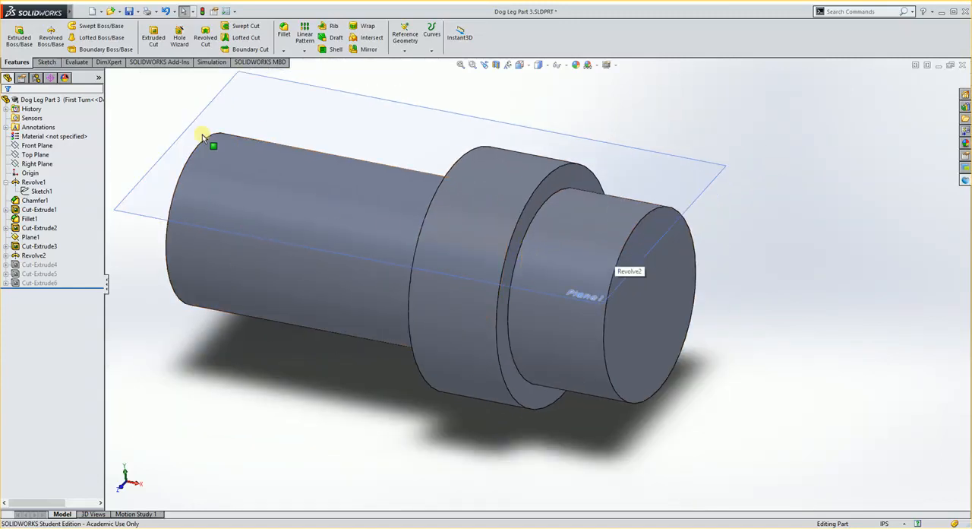
click(130, 12)
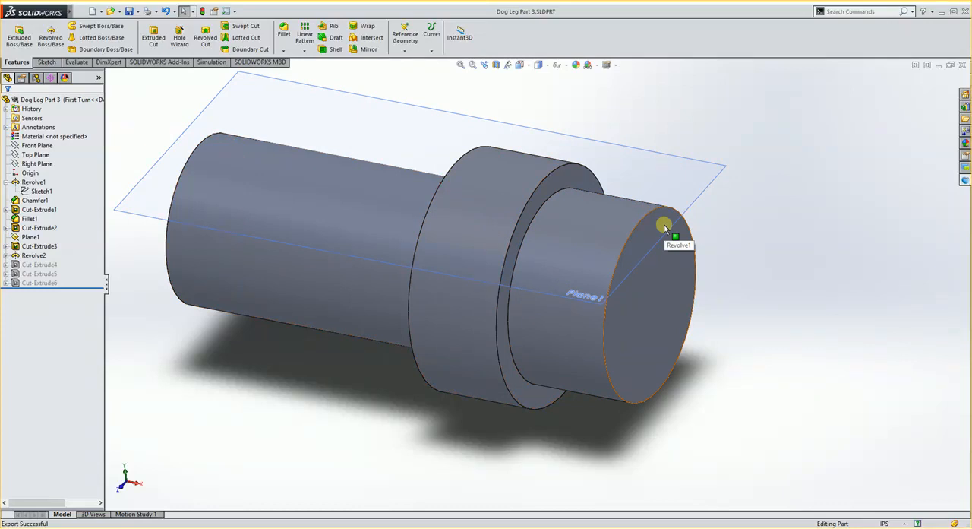
- Start machining the current document in Delcam for SolidWorks, using the MC-in-turn.asmdot template
click(966, 180)
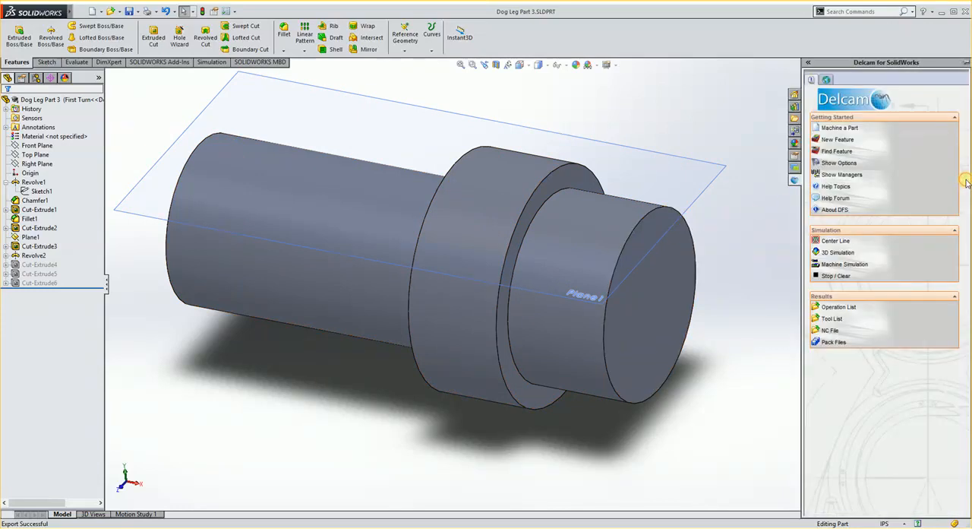
click(840, 129)
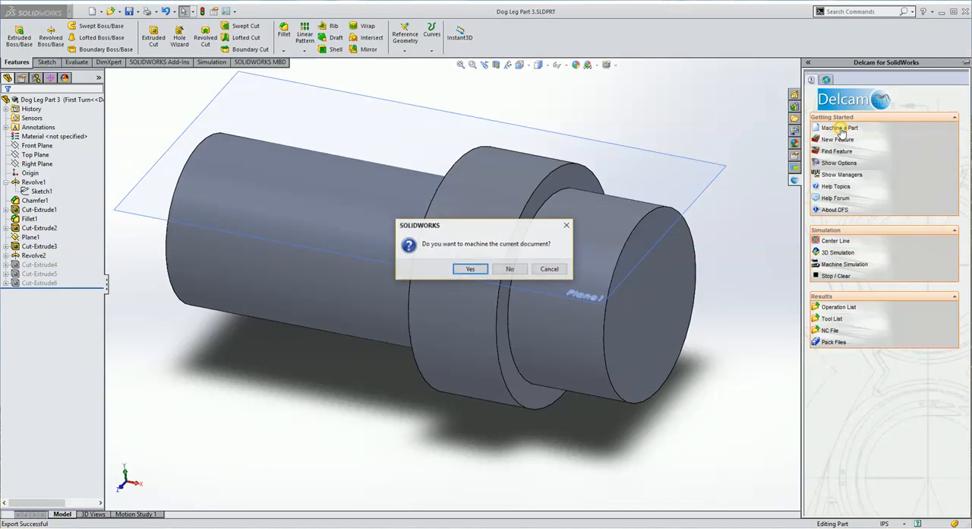
click(479, 273)
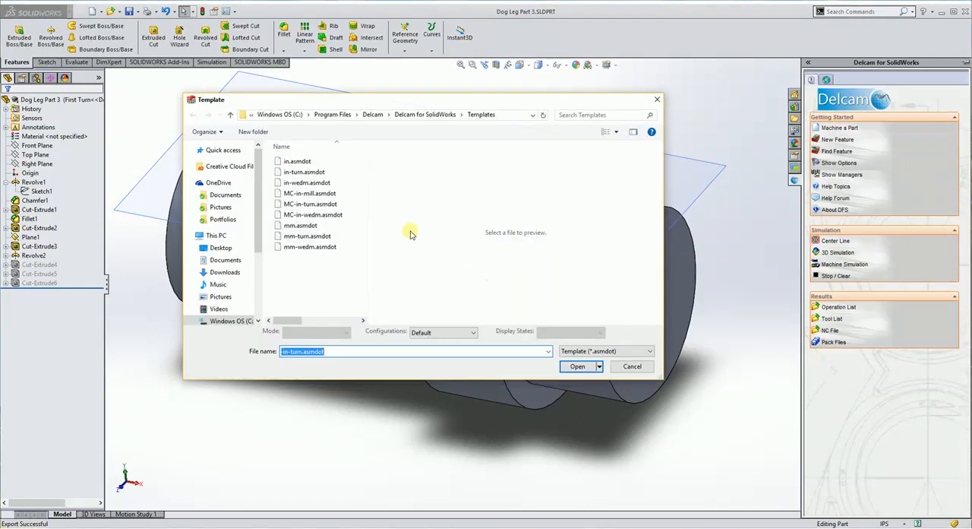
click(290, 205)
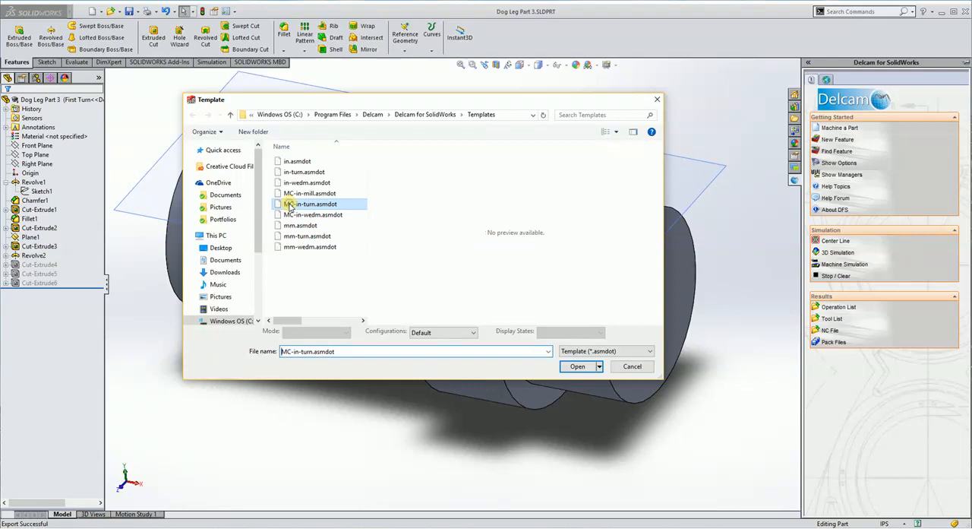
click(579, 367)
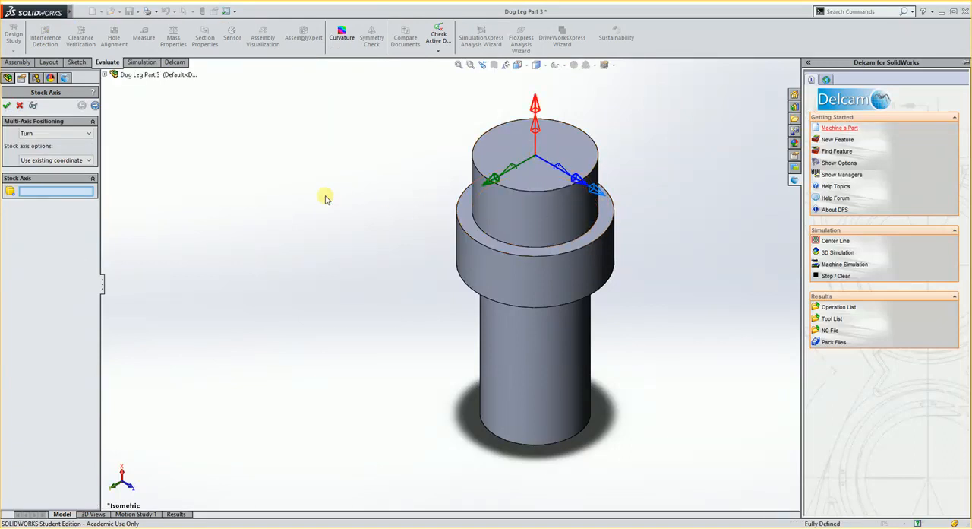
- Define the Turn stock axis from the short shank's end face and select the part body for the bounding-cylinder stock
click(567, 135)
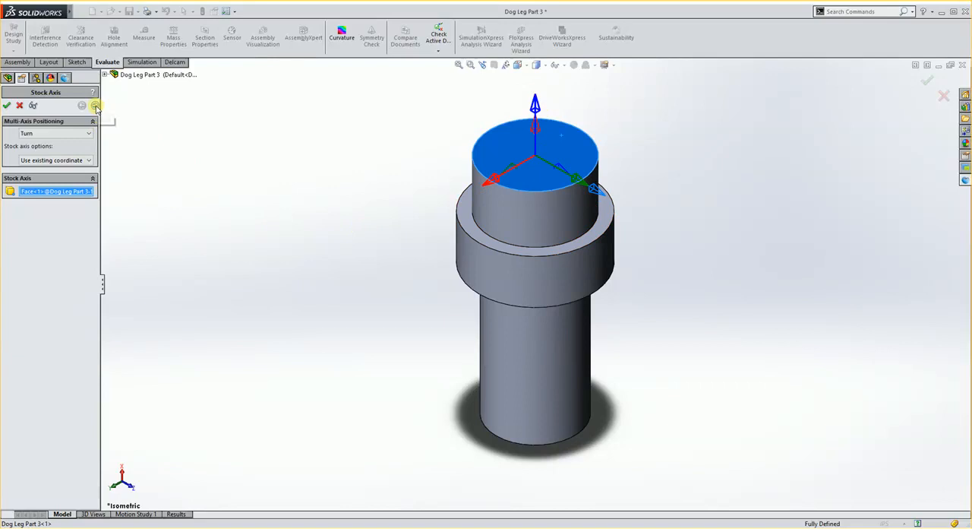
click(95, 106)
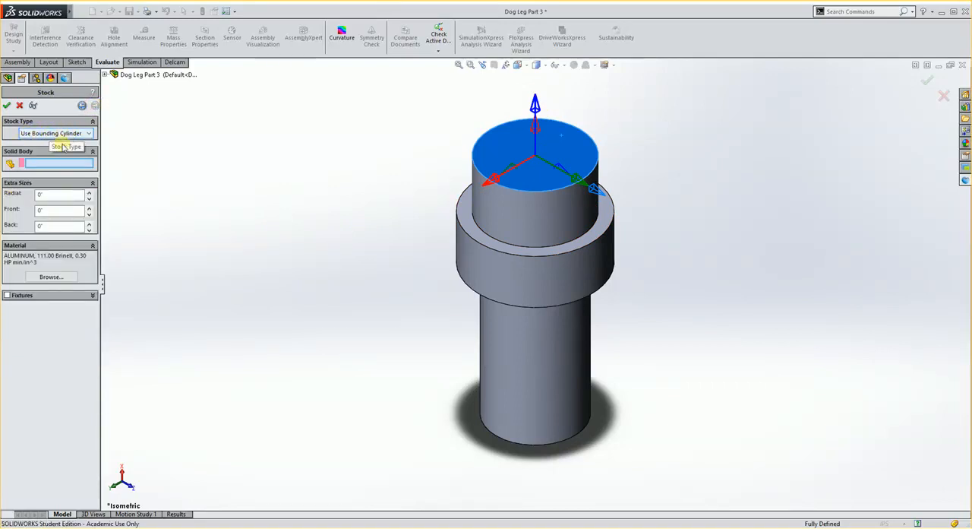
click(579, 256)
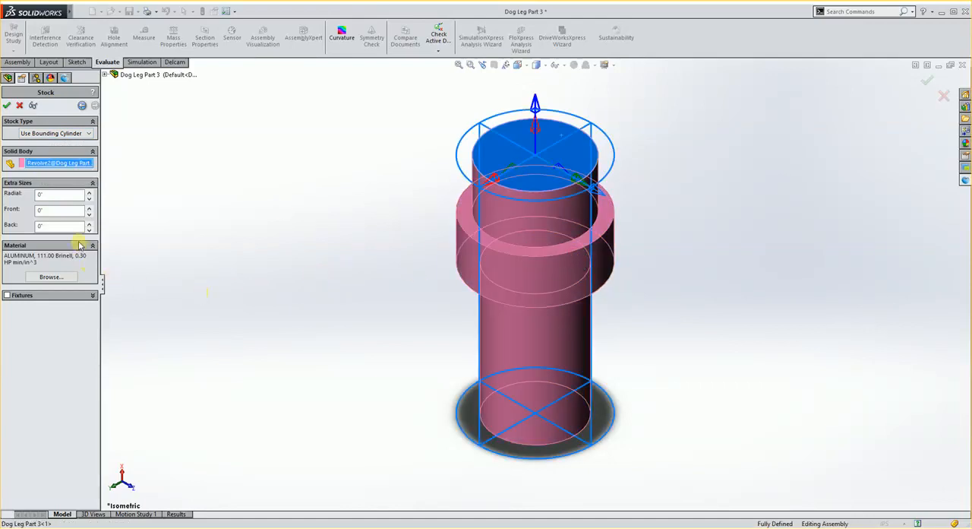
- Set the stock's Back extra size to 1.5 in
double_click(39, 225)
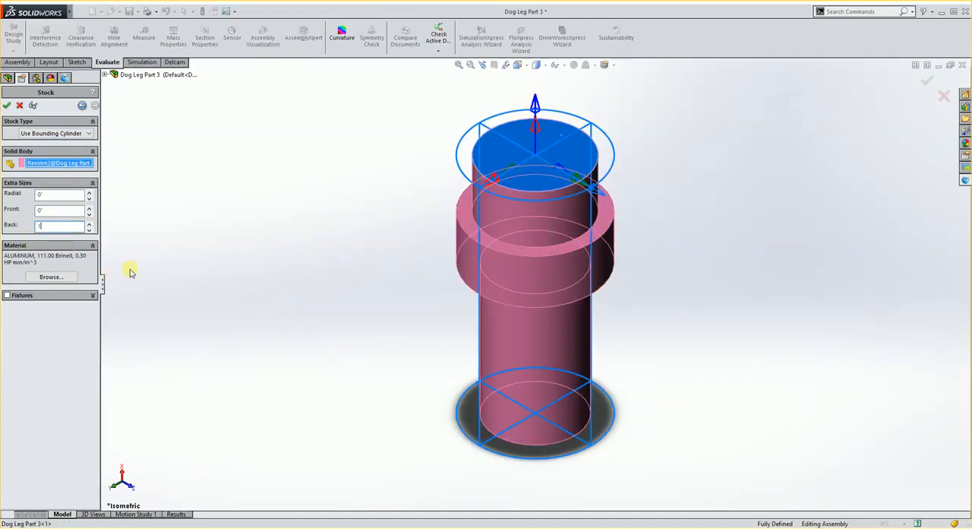
text(1.5)
key(Return)
scroll(438, 392, up, 3)
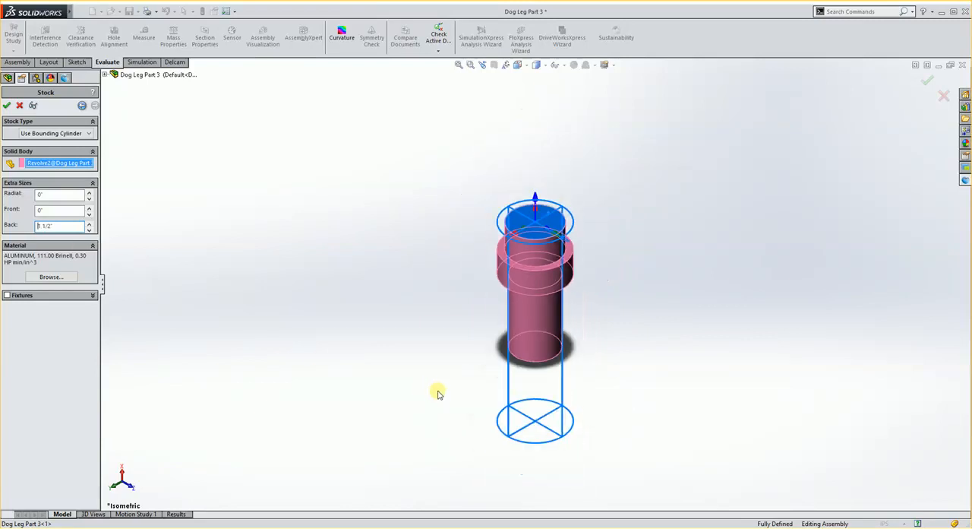
middle_drag(521, 200, 601, 325)
scroll(560, 301, down, 3)
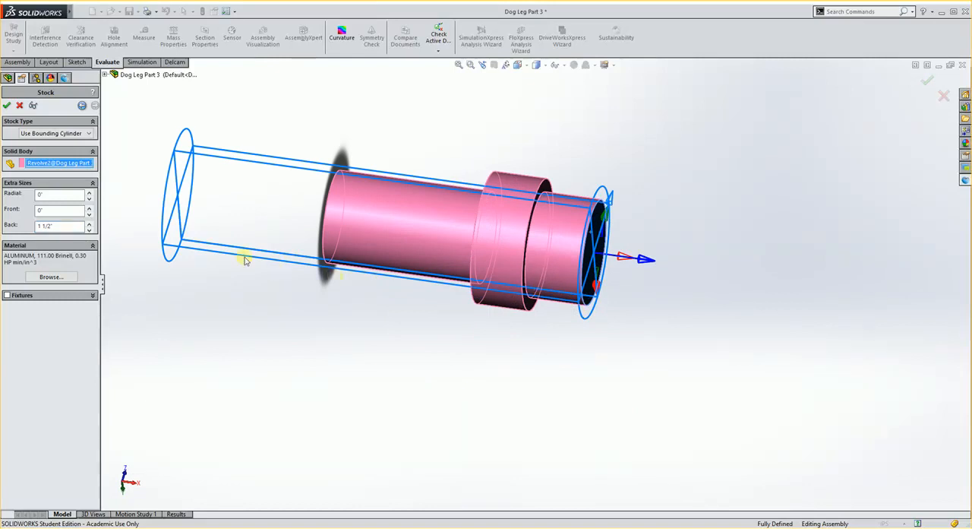
- Set the stock's Front extra size to 0.01 in and its Radial extra size to 3/16 in
click(52, 211)
key(Return)
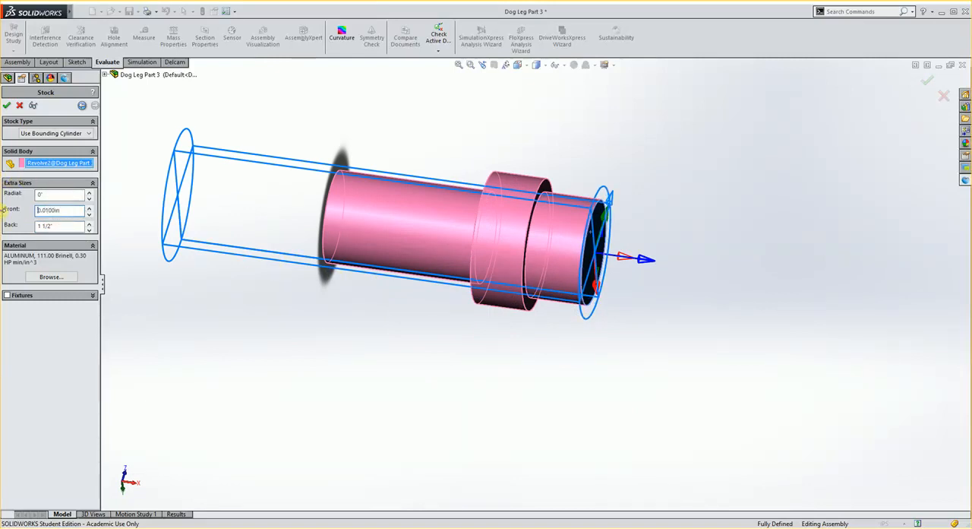
click(57, 194)
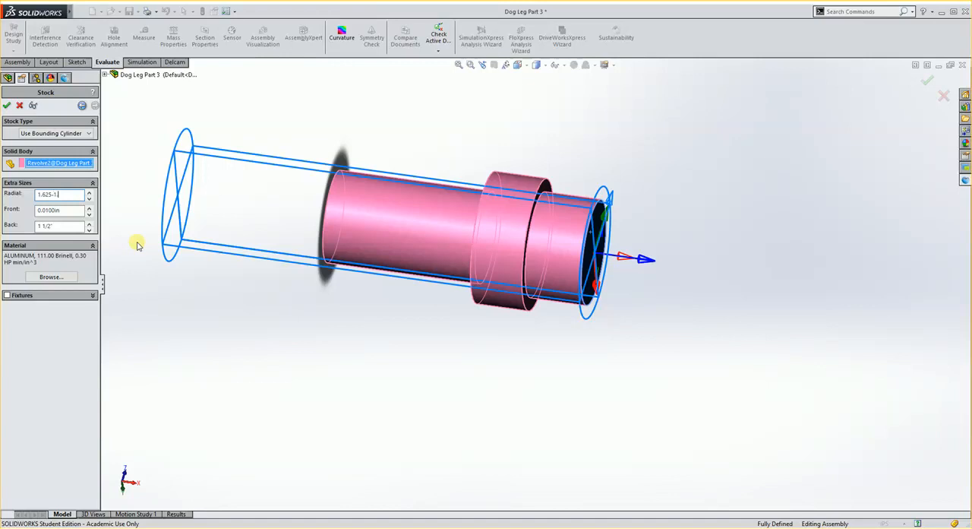
key(Return)
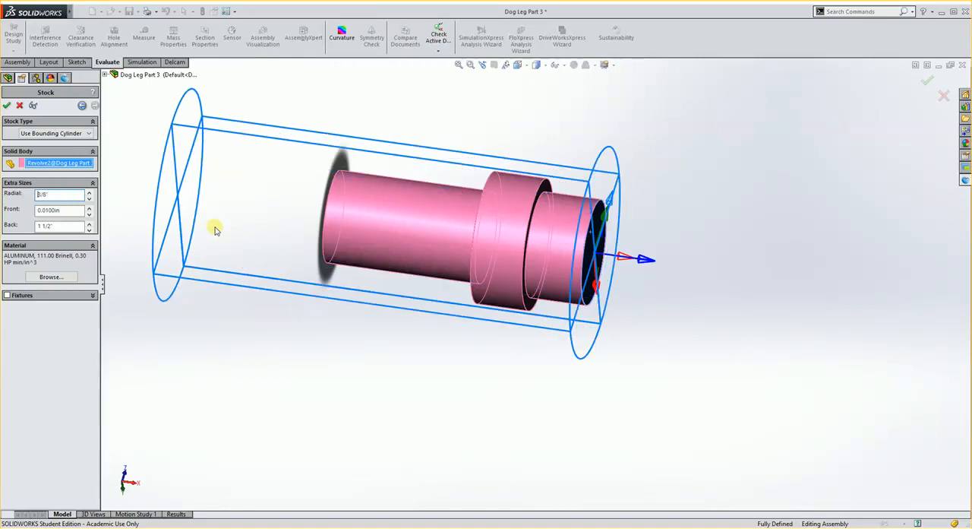
middle_drag(455, 277, 423, 247)
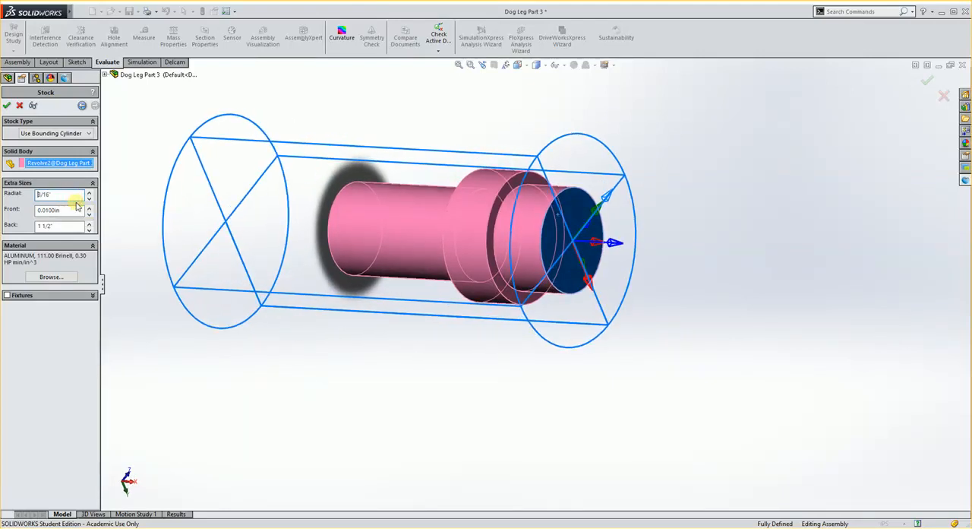
- Set the stock material to 0_MC_STAINLESS
middle_drag(236, 224, 250, 255)
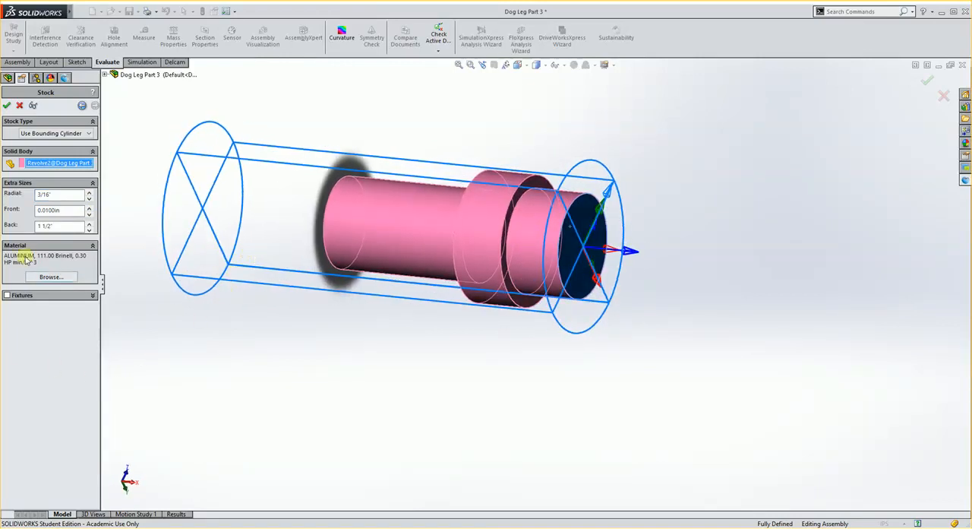
click(53, 277)
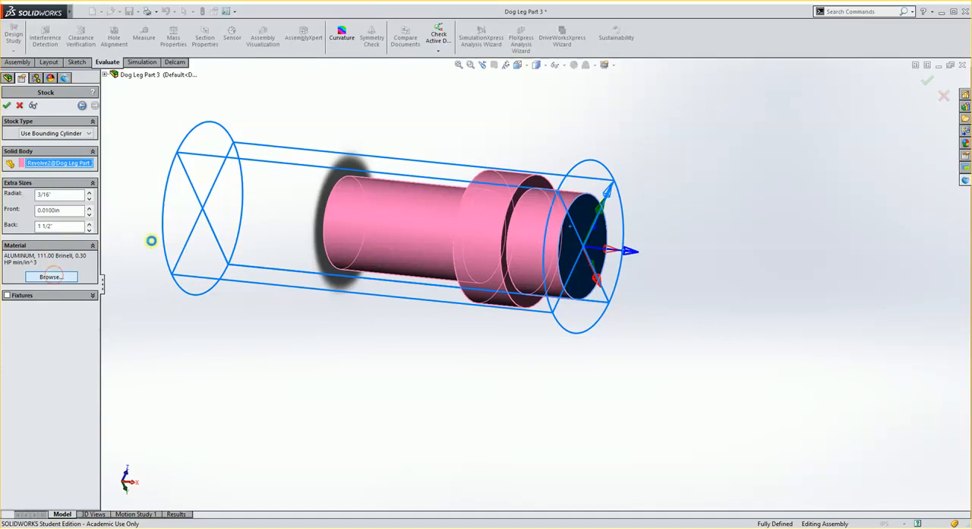
click(561, 237)
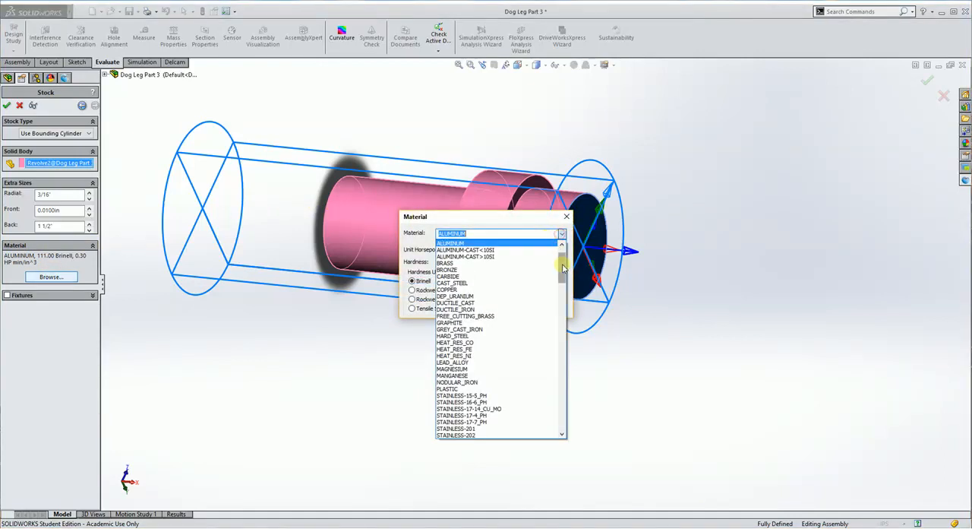
scroll(560, 257, up, 2)
click(451, 259)
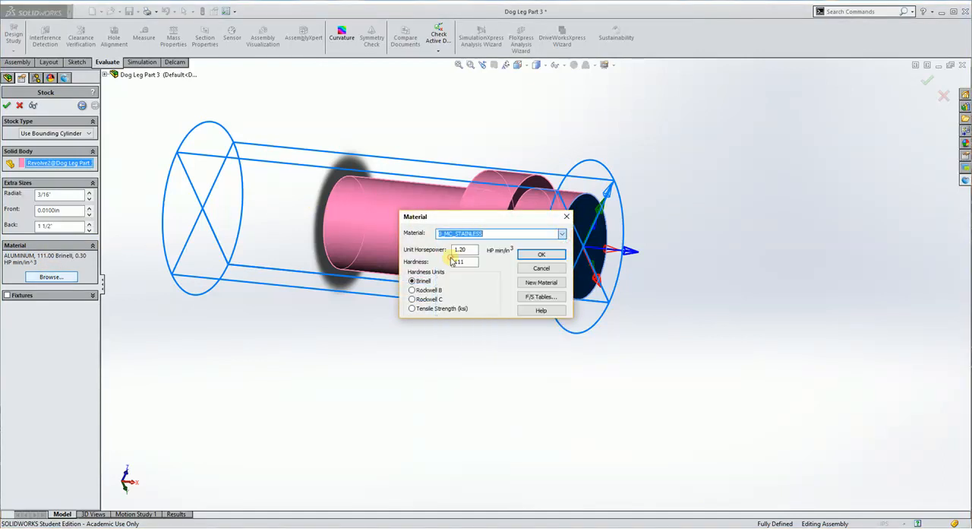
click(556, 254)
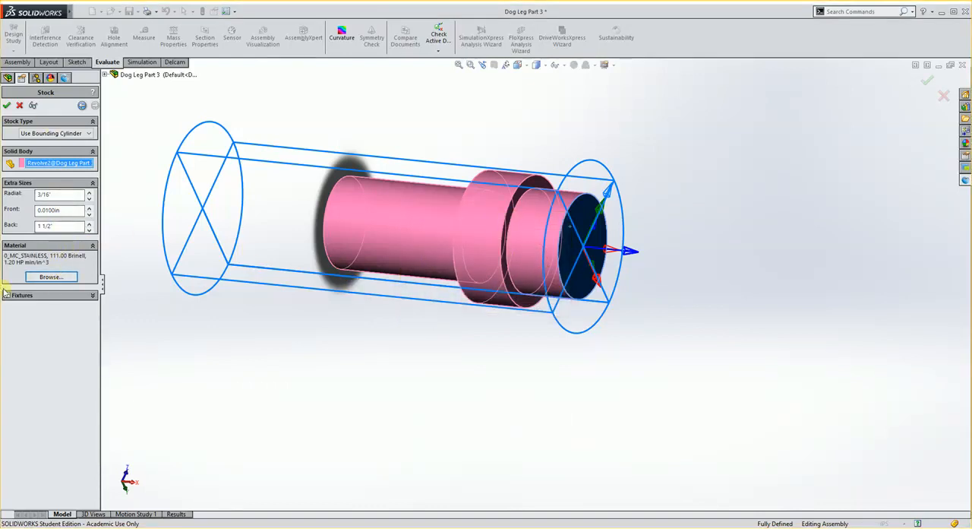
- Accept the stock definition and create Setup1 at its default location
click(7, 106)
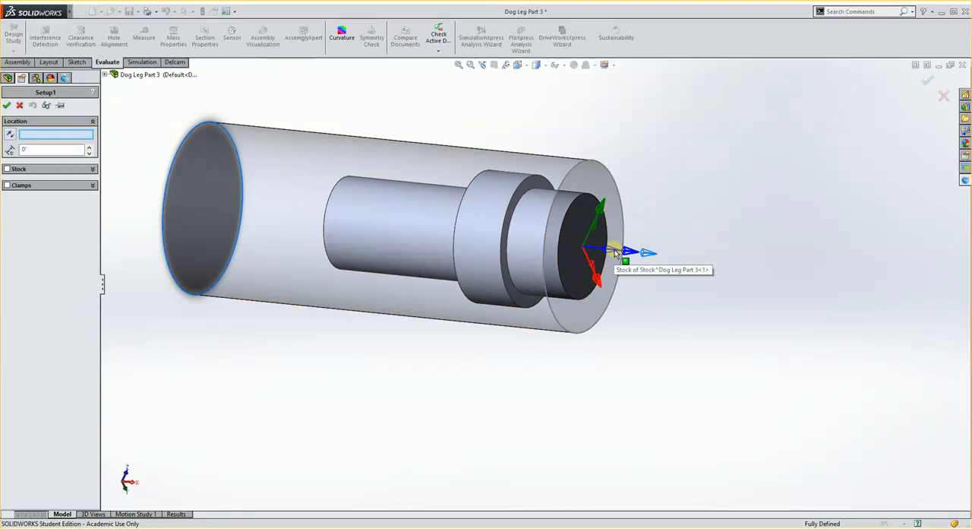
click(563, 246)
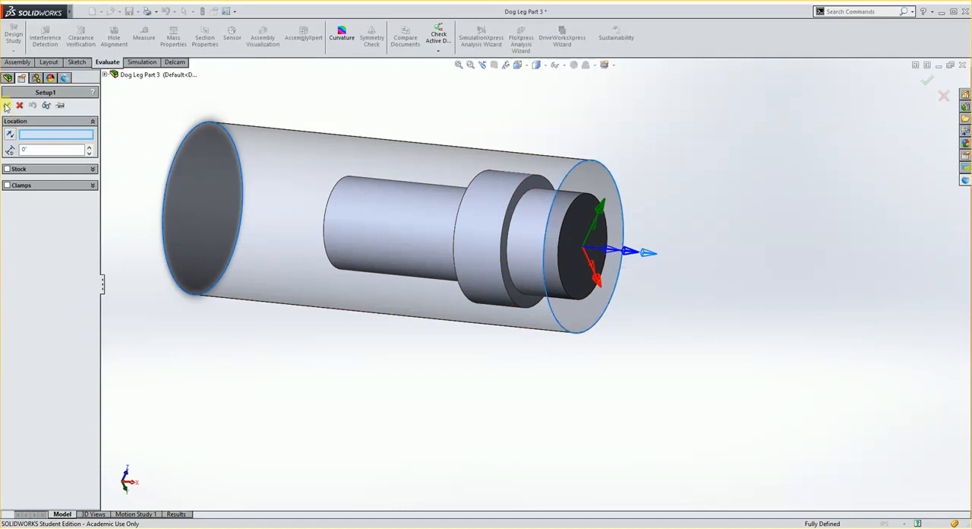
click(7, 105)
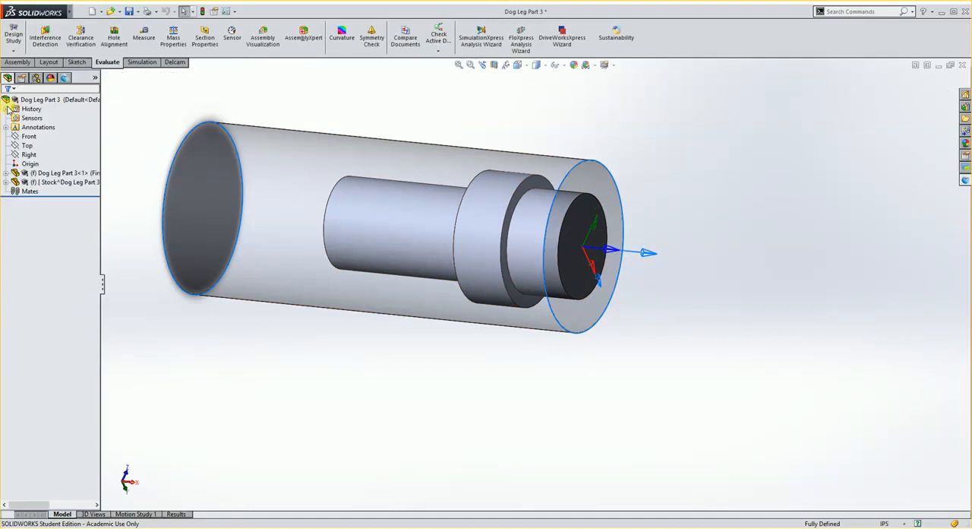
- Create a Face feature located on the part's end face, taking its thickness from the stock's front face and outer diameter from the stock's cylindrical surface
middle_drag(461, 238, 473, 278)
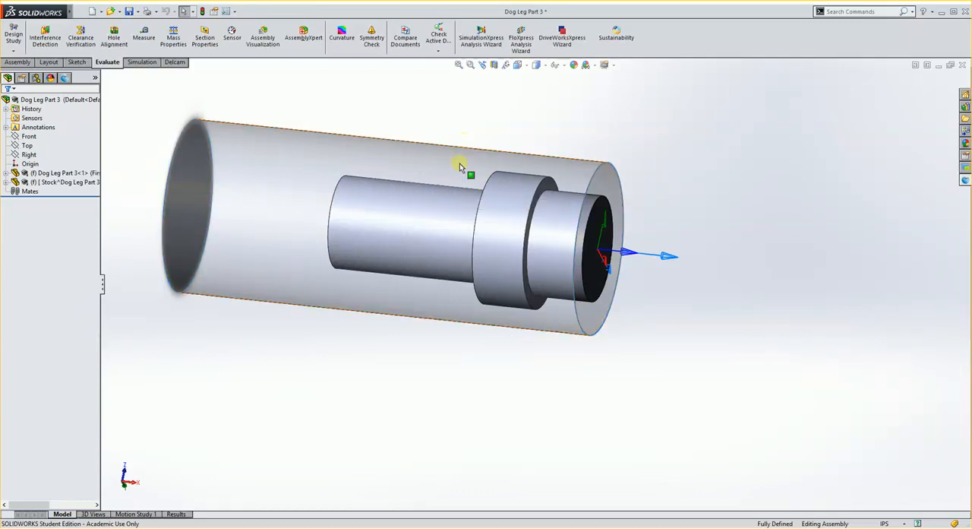
scroll(590, 217, down, 5)
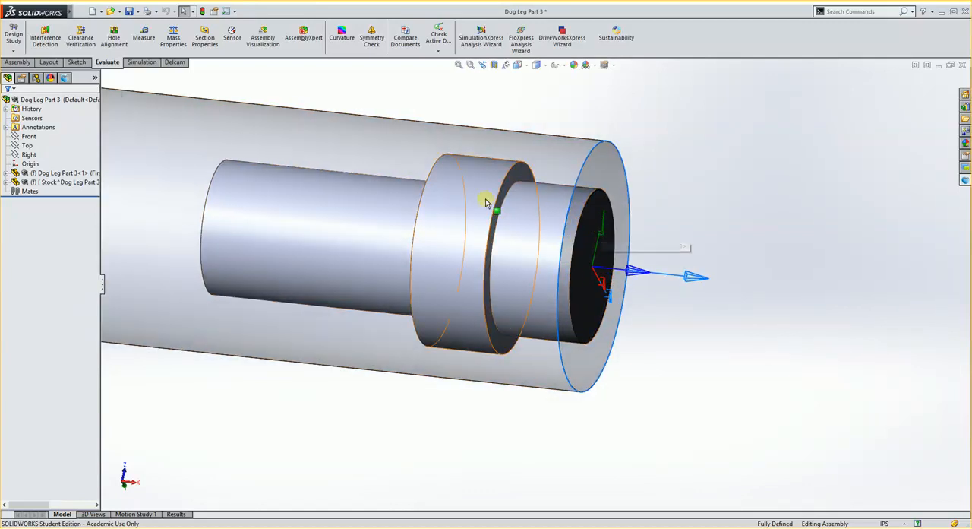
middle_drag(461, 189, 445, 208)
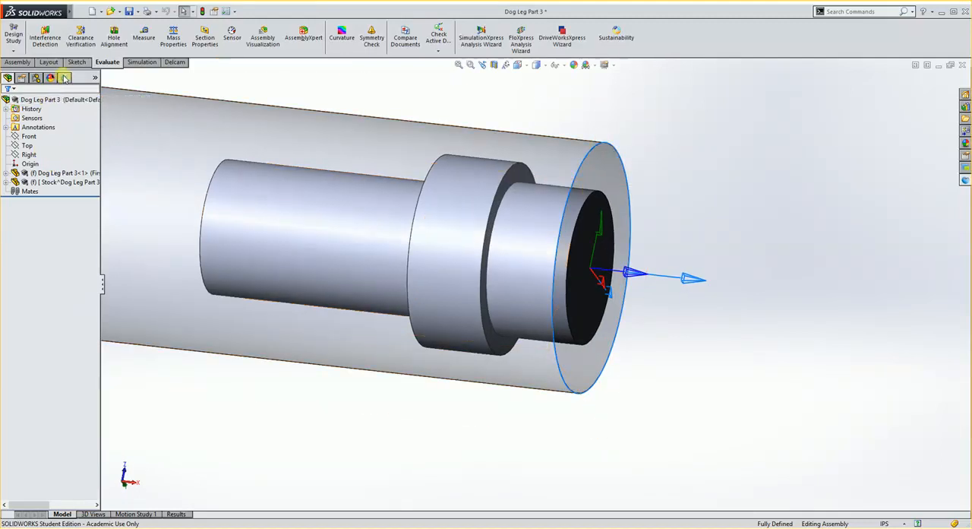
click(67, 79)
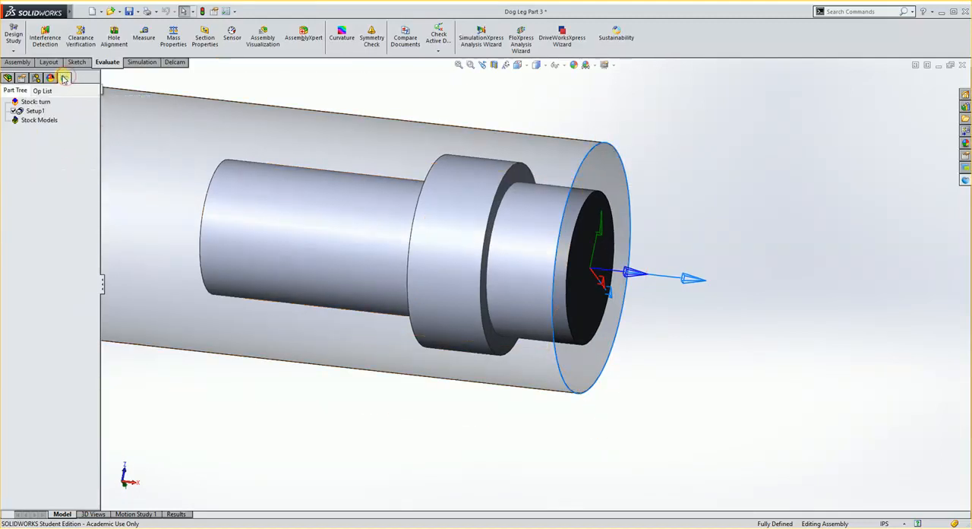
click(175, 62)
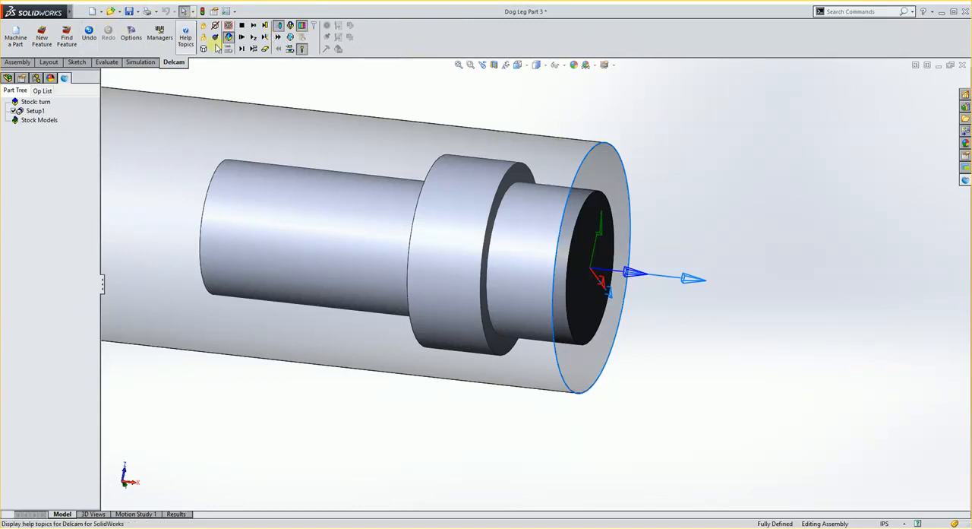
click(41, 42)
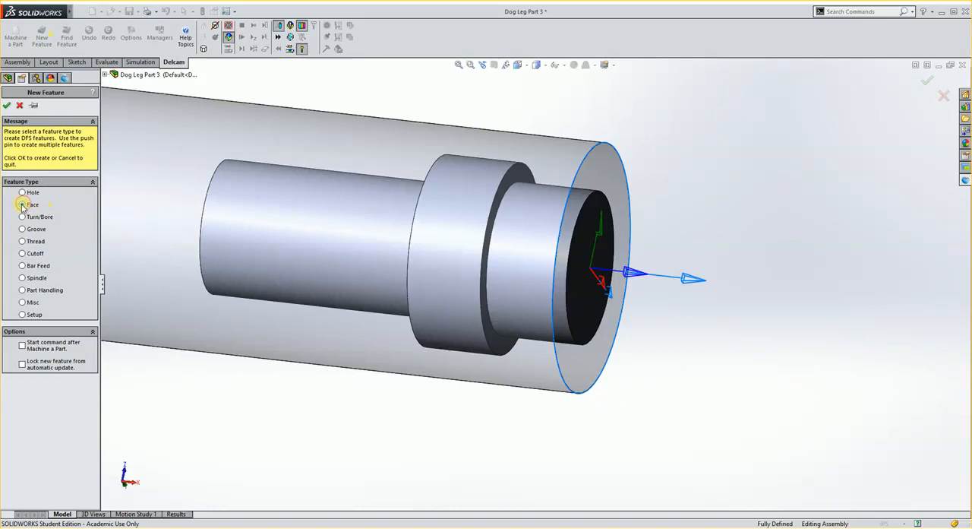
click(7, 105)
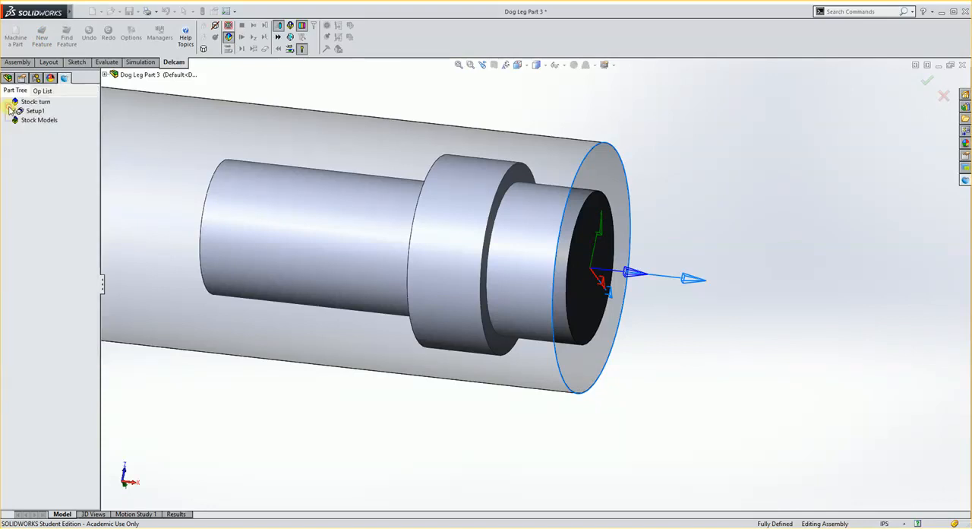
click(591, 216)
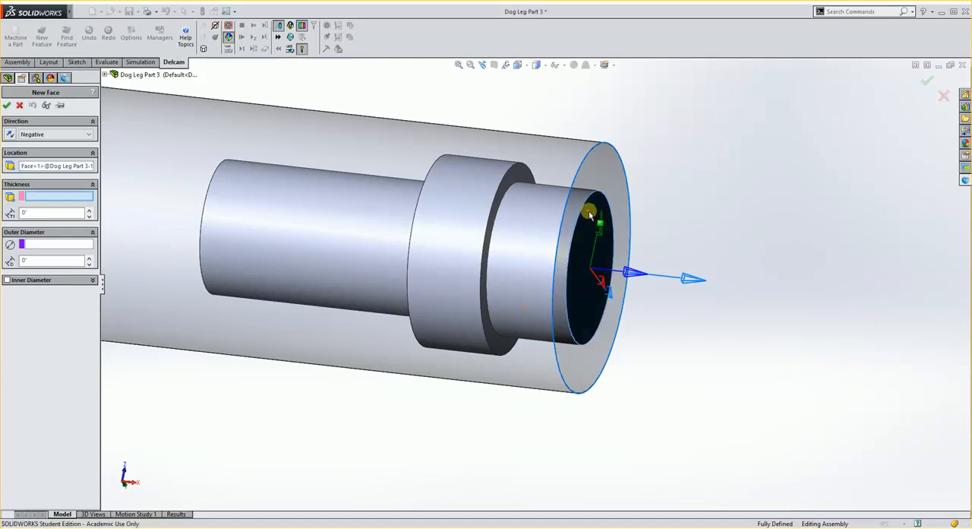
click(602, 161)
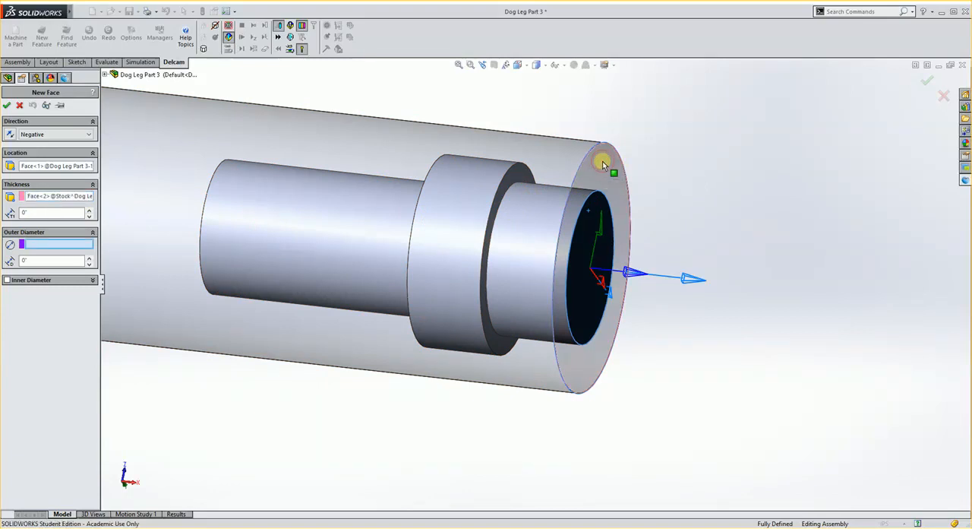
click(380, 131)
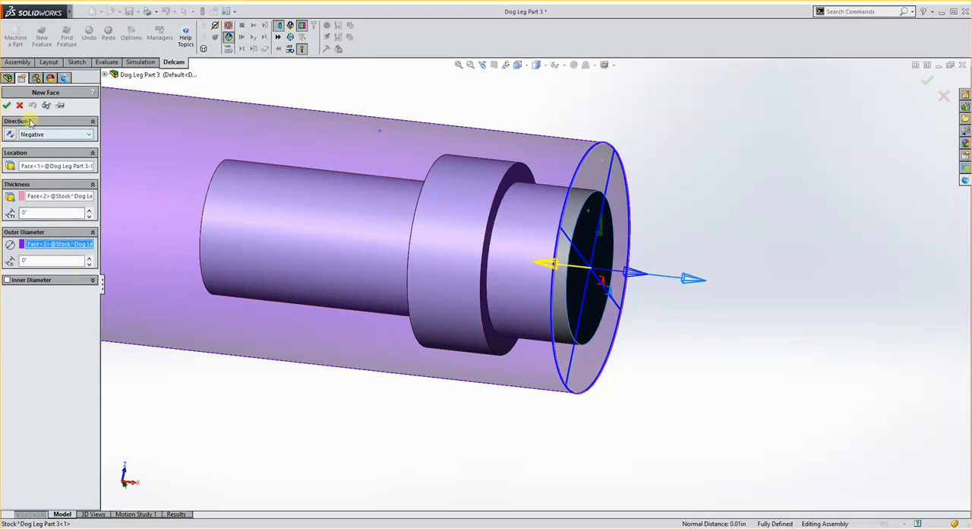
click(7, 106)
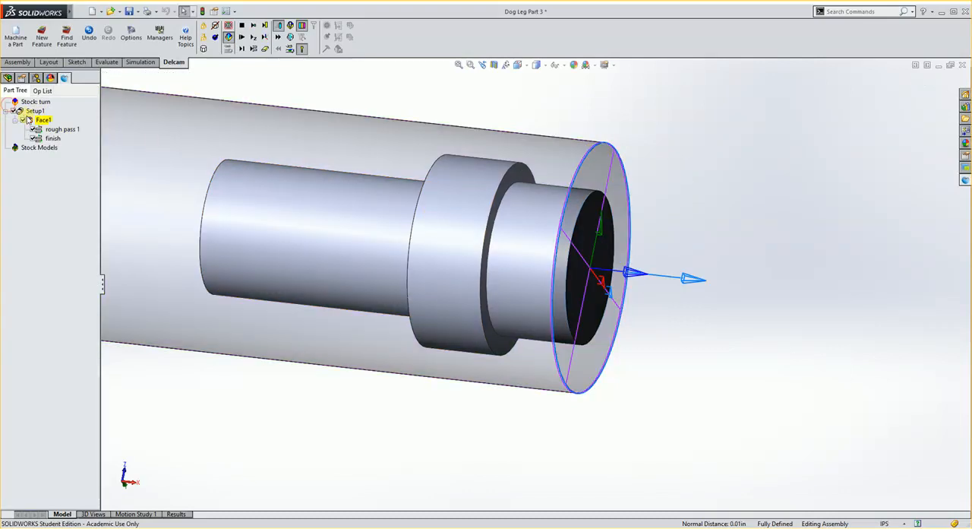
- Simulate the facing operations one step at a time, examine the faced stock end, and clear the simulation
click(243, 49)
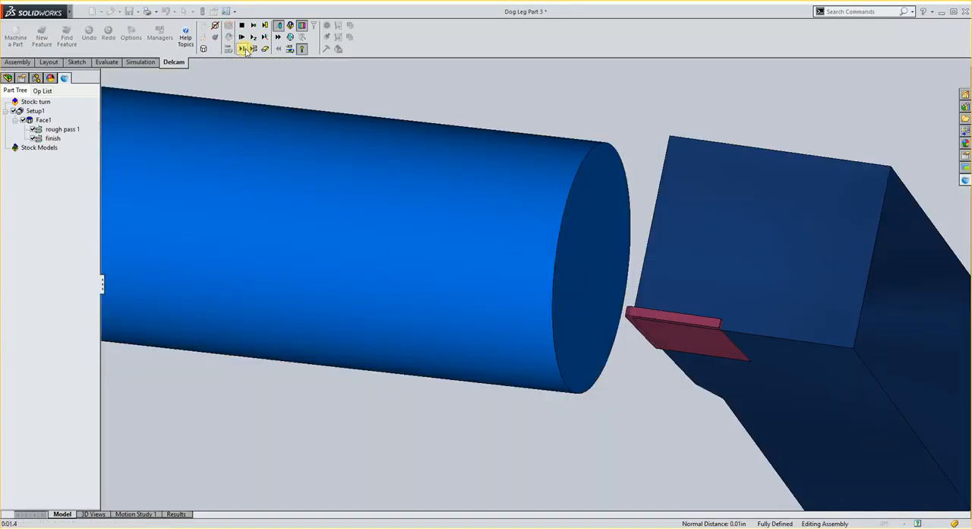
middle_drag(494, 173, 480, 120)
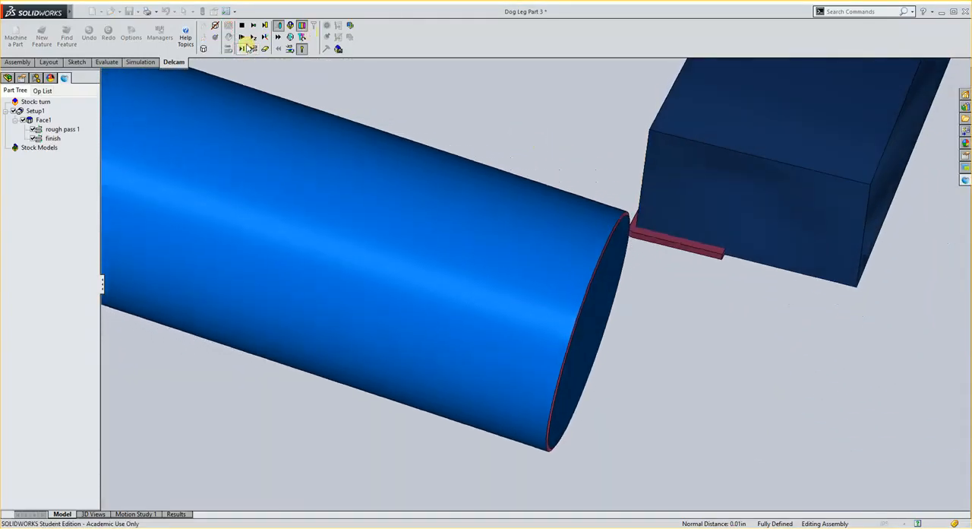
click(246, 48)
click(243, 50)
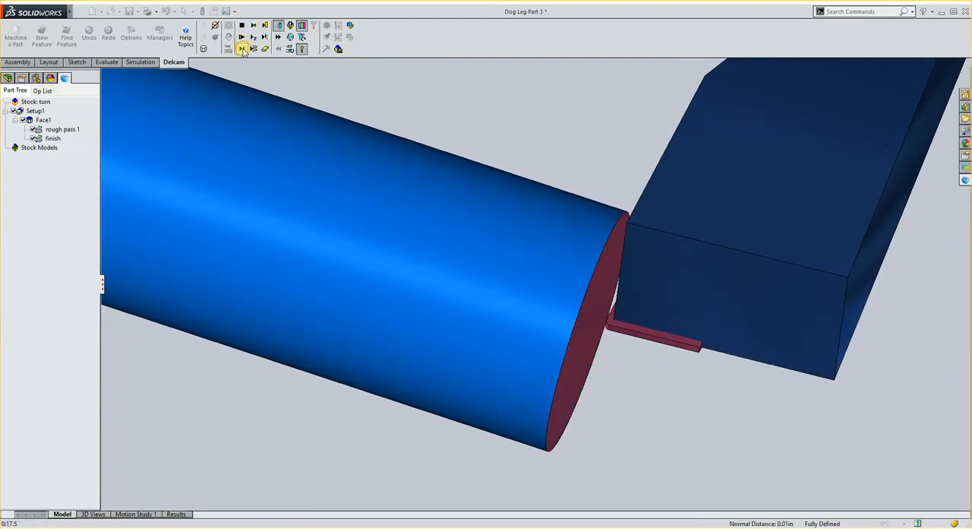
click(243, 49)
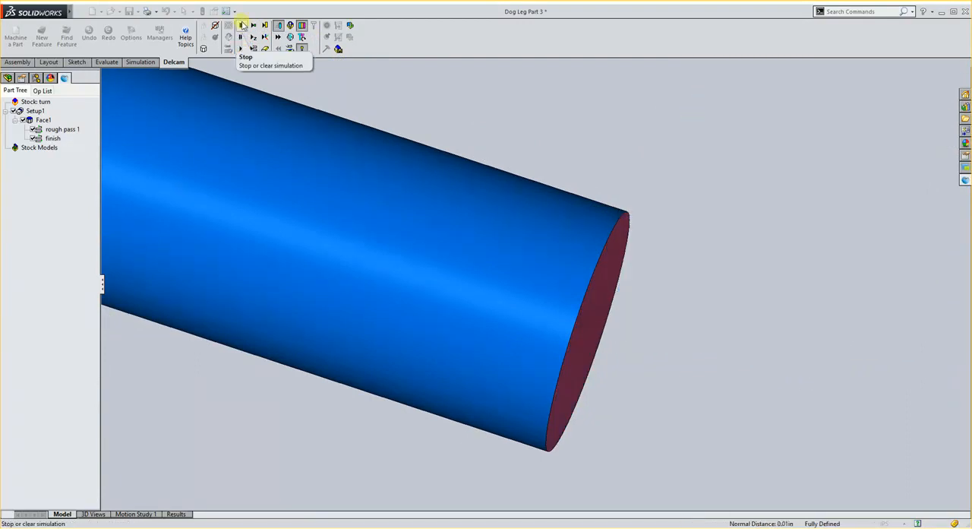
click(242, 25)
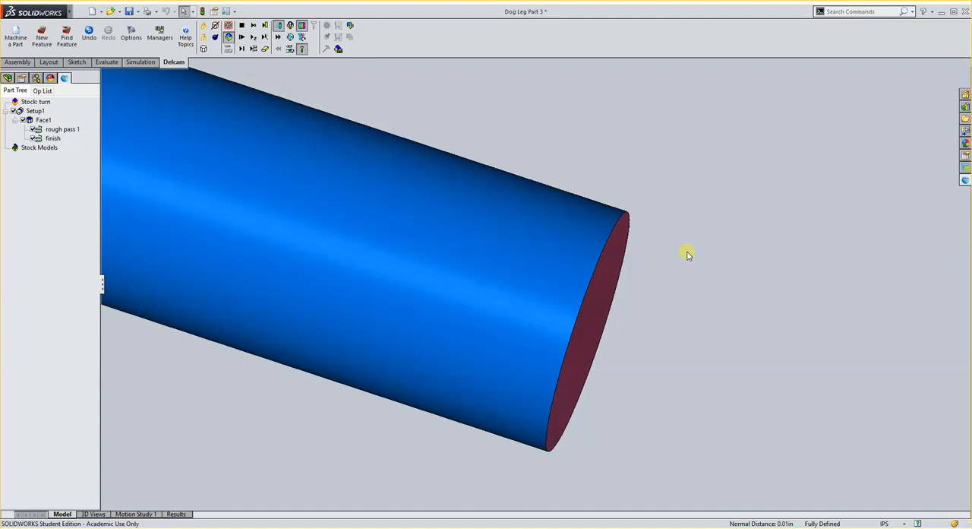
key(z)
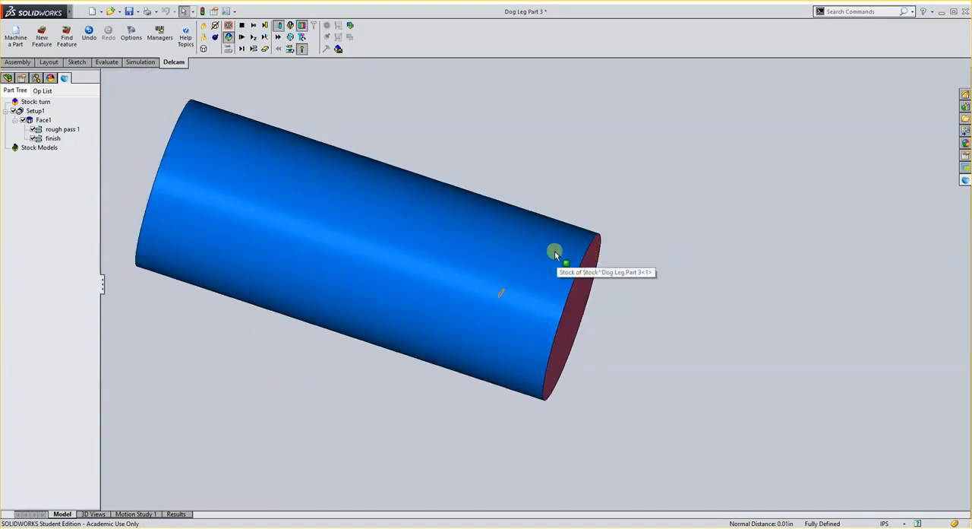
middle_drag(568, 297, 557, 286)
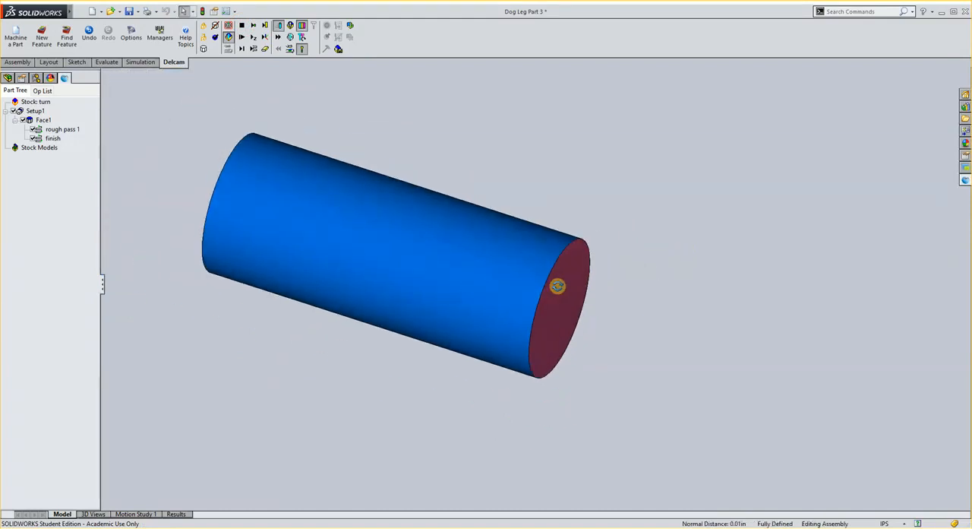
click(241, 26)
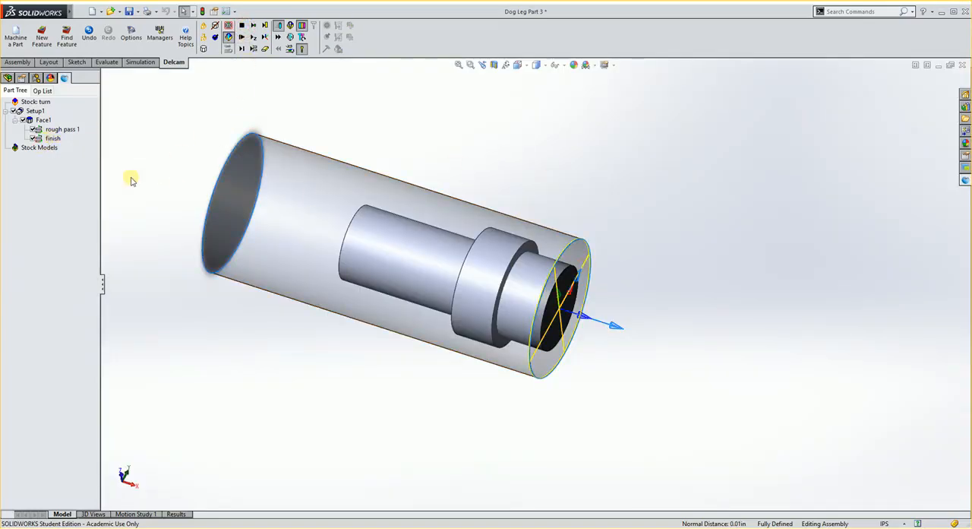
- Review the tools, feeds and speeds listed for the Face1 rough and finish operations, and return to the model
click(68, 131)
click(175, 514)
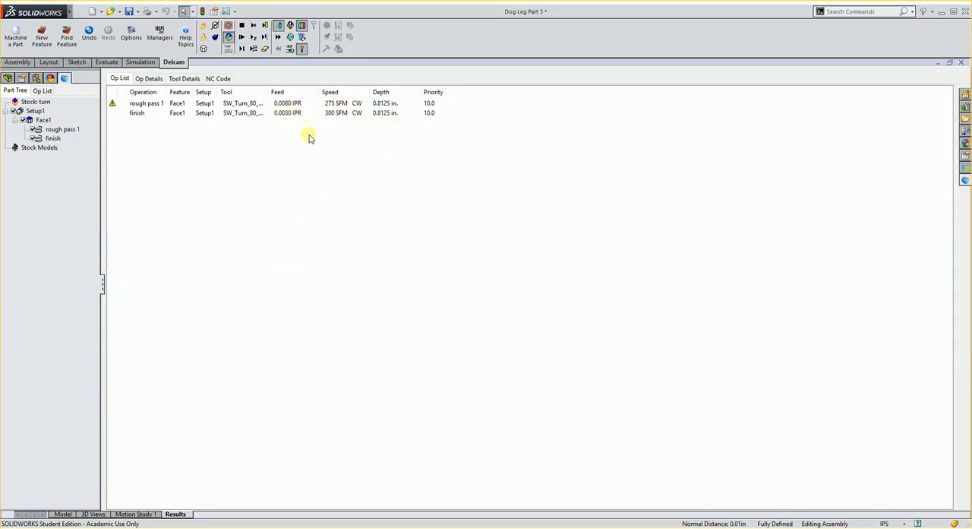
click(64, 515)
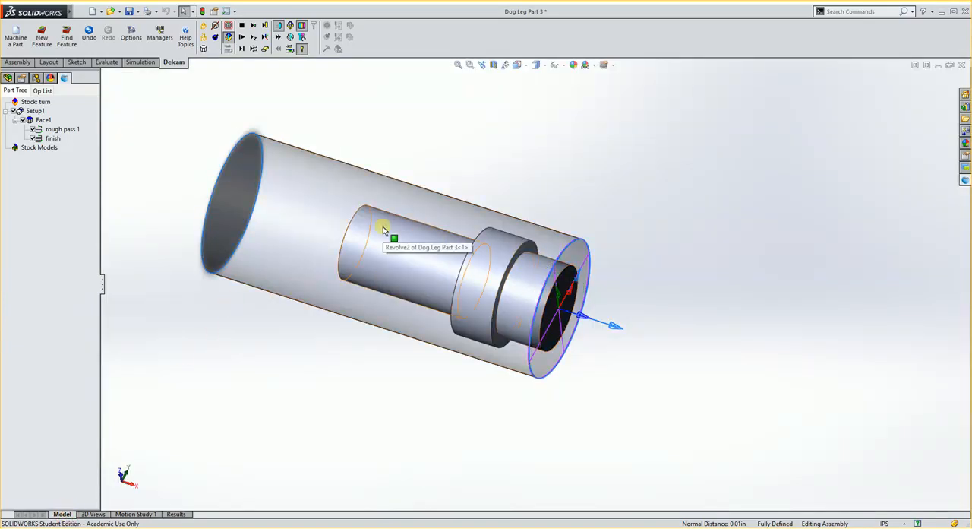
- Create a Turn feature using the sketch of the part's Revolve2 feature, Sketch5, as its profile
click(264, 178)
click(42, 37)
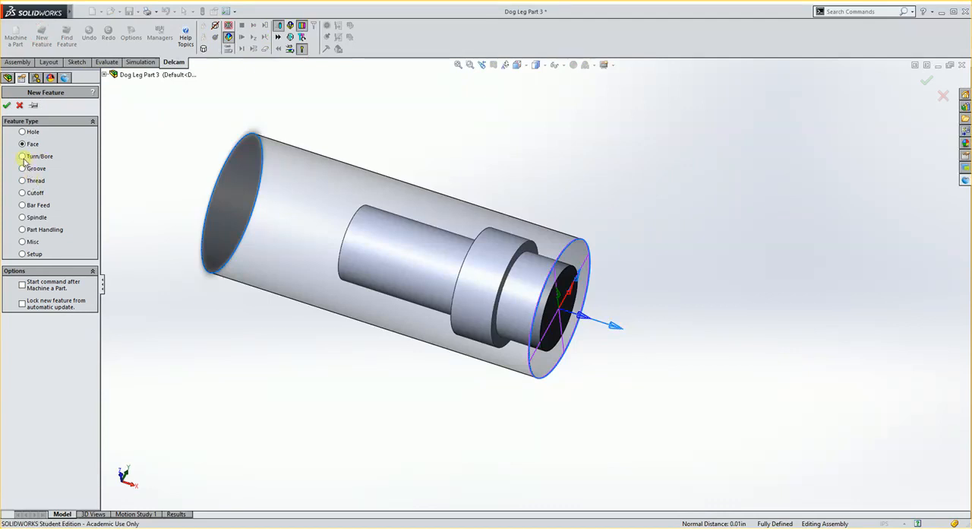
click(7, 106)
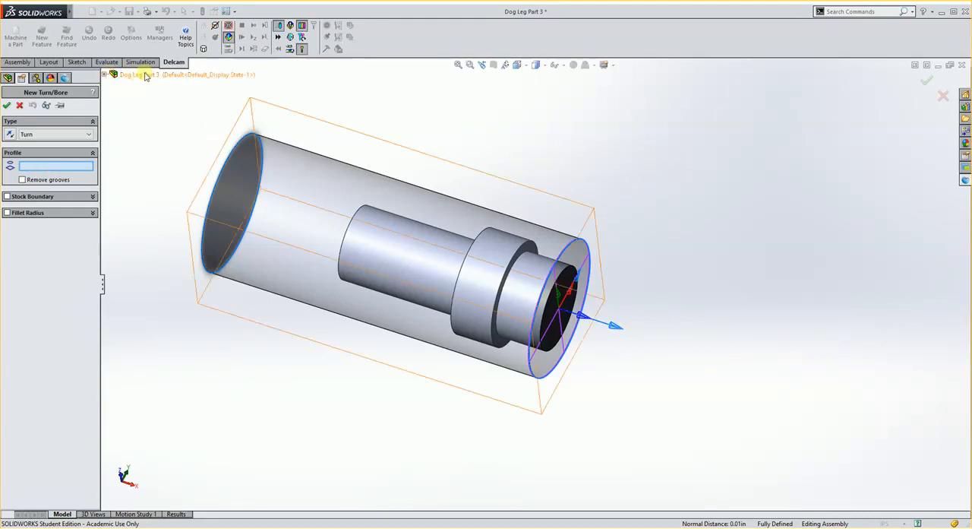
click(105, 74)
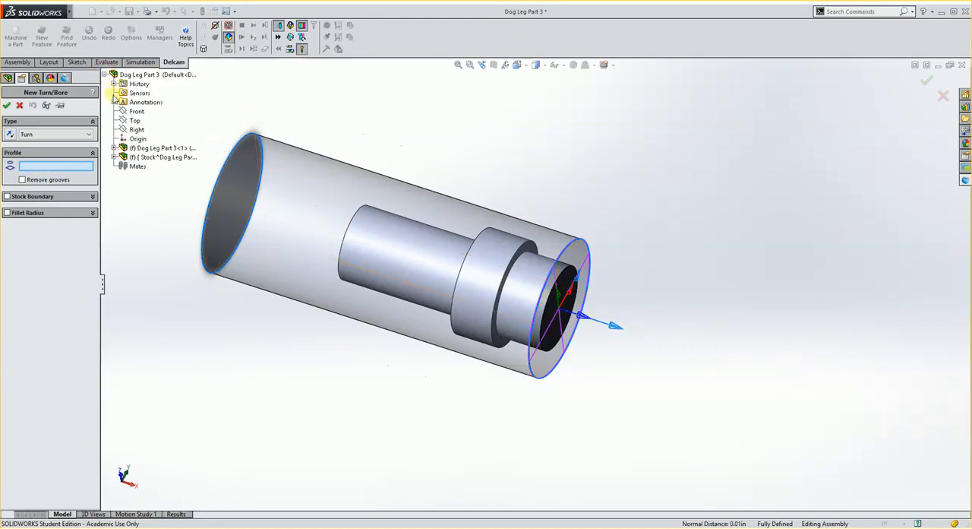
click(114, 148)
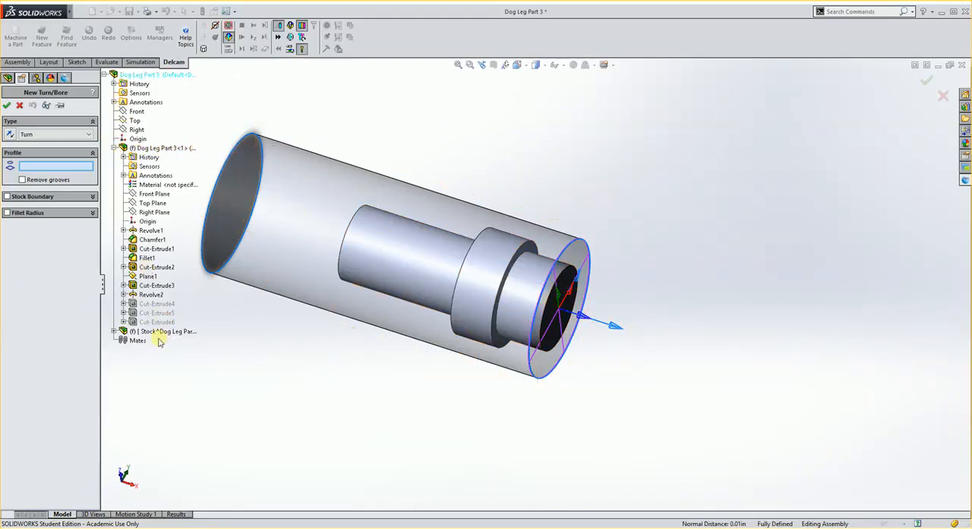
click(124, 294)
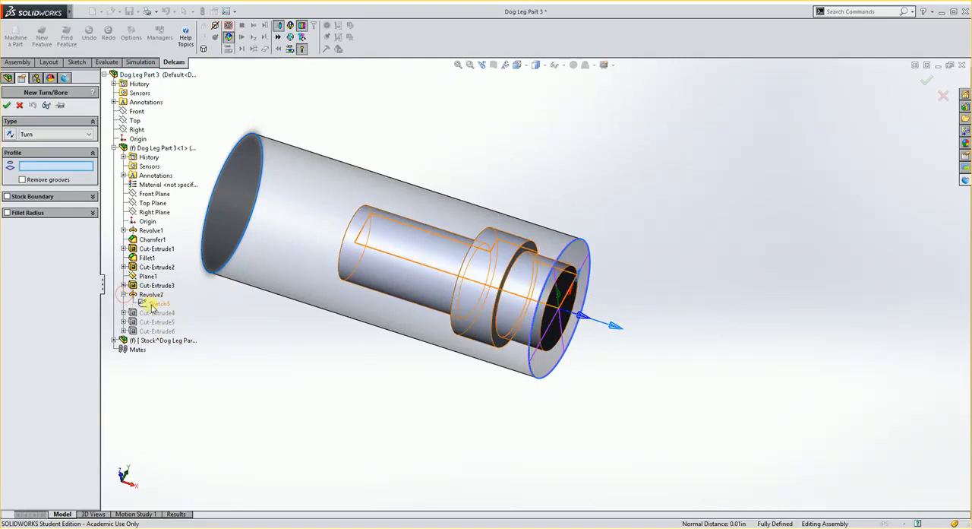
click(155, 303)
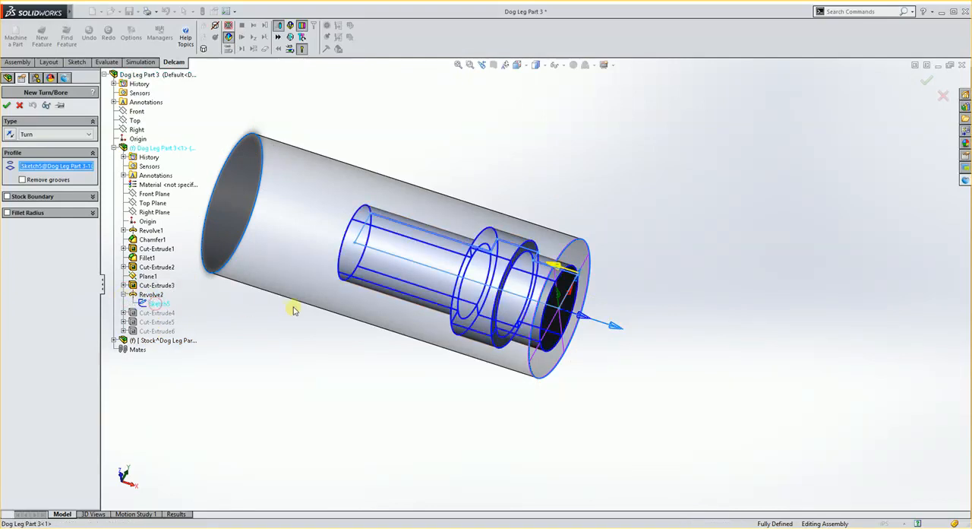
middle_drag(344, 315, 379, 303)
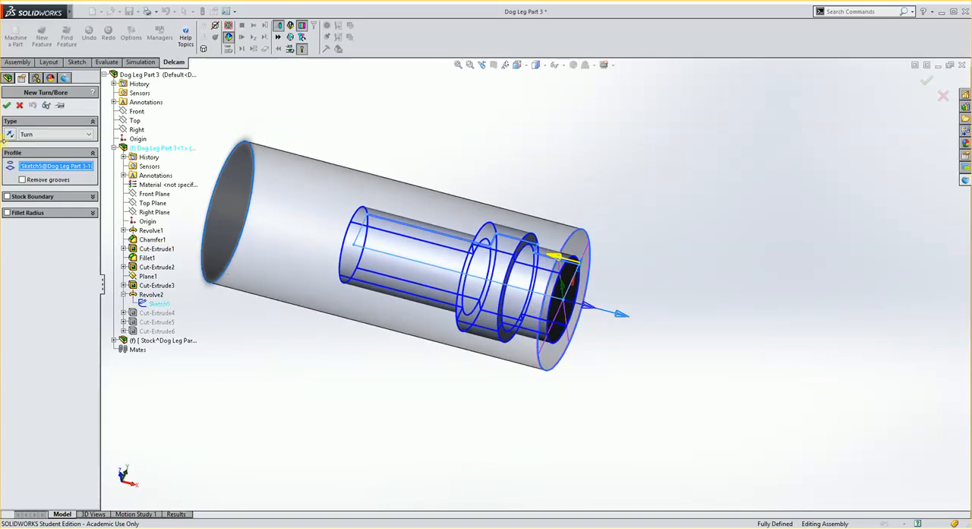
click(6, 106)
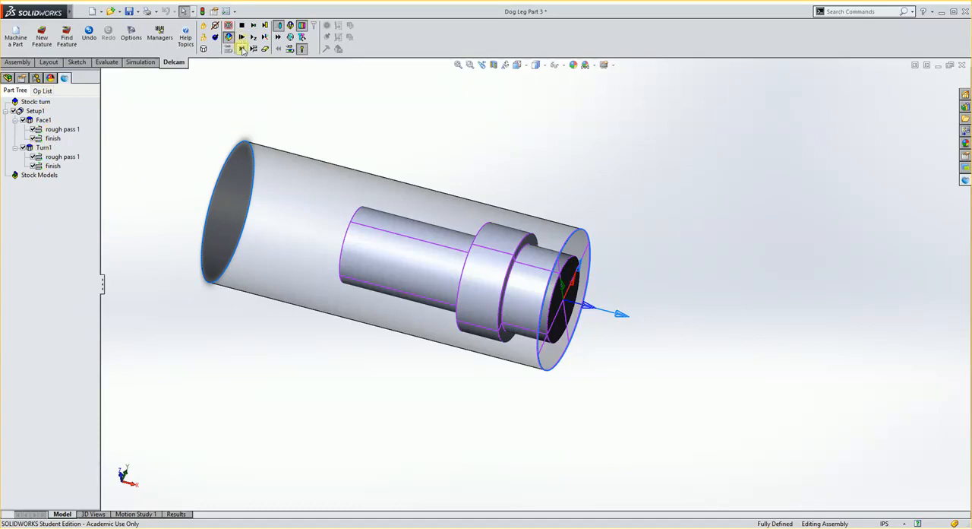
- Simulate the facing and turning operations, examine the turned part behind the collar, and clear the simulation
click(242, 48)
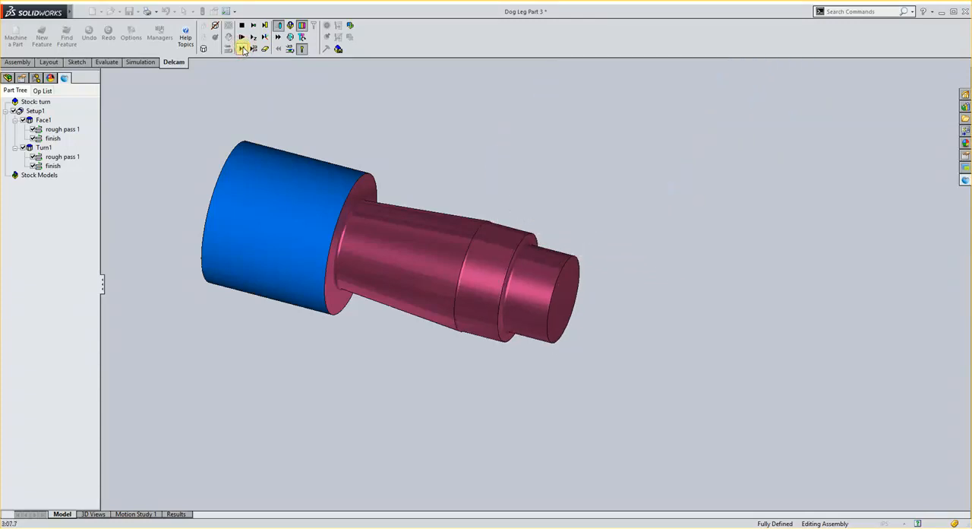
middle_drag(314, 130, 327, 232)
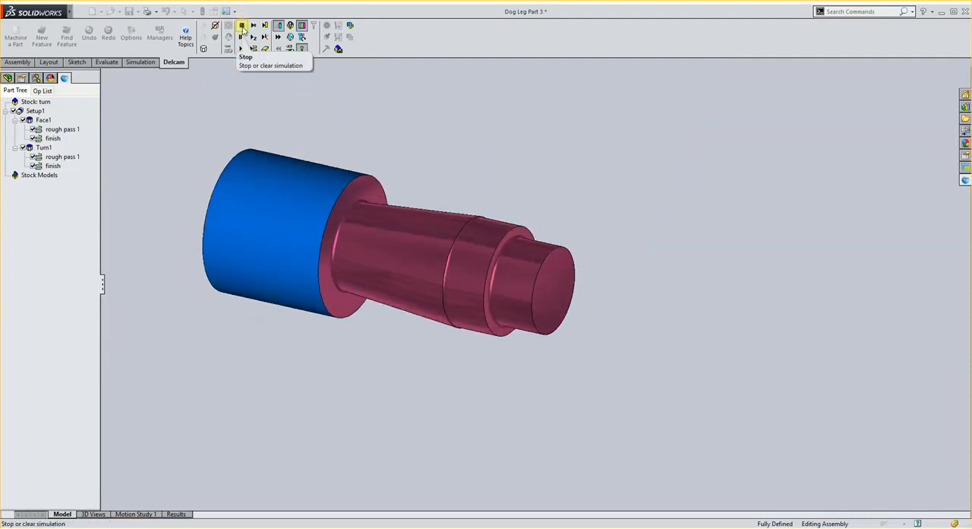
click(241, 27)
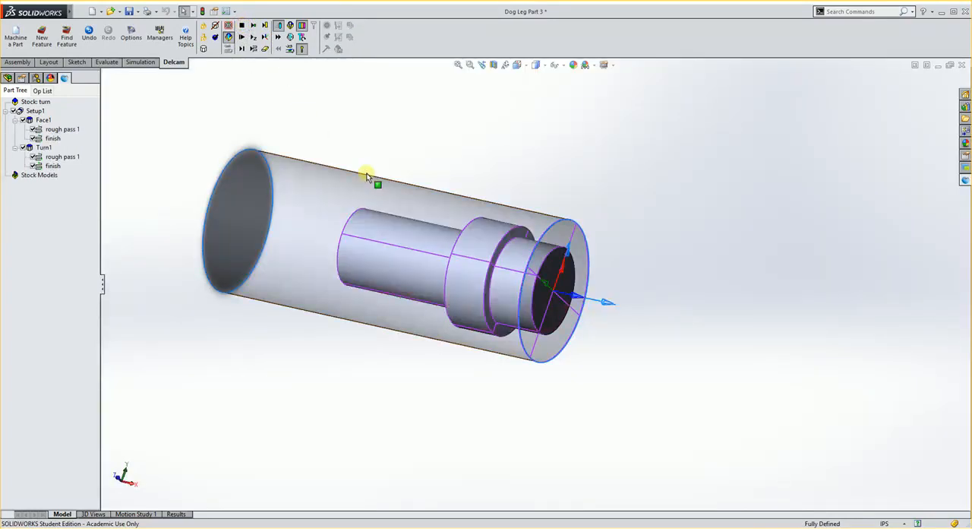
click(42, 42)
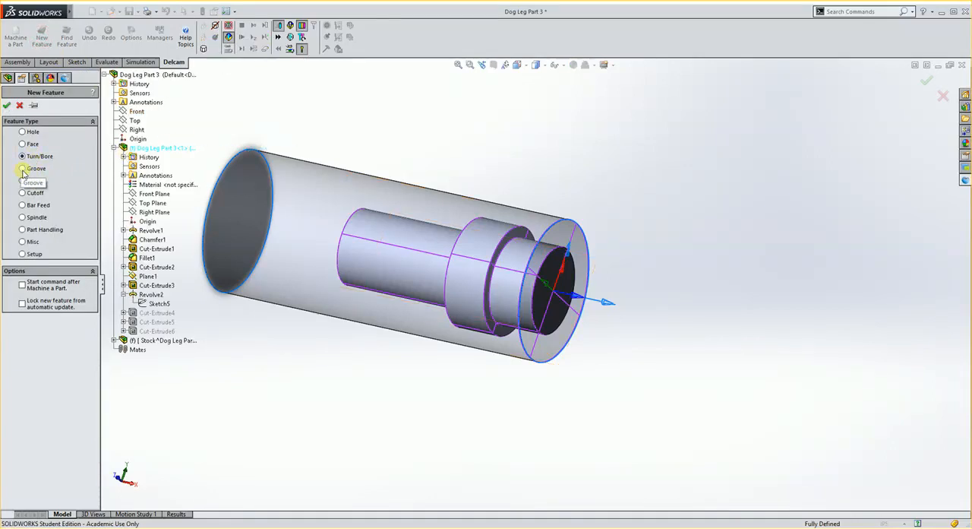
click(22, 168)
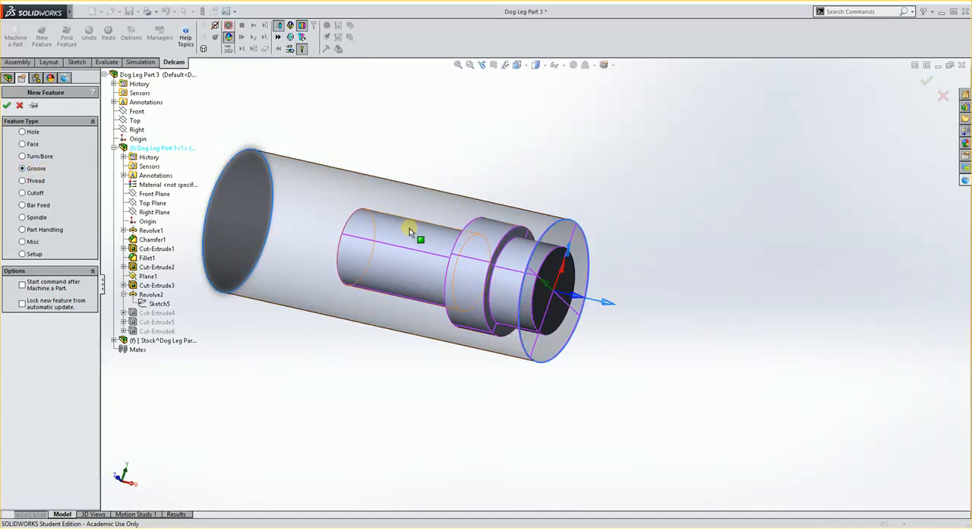
middle_drag(410, 223, 455, 245)
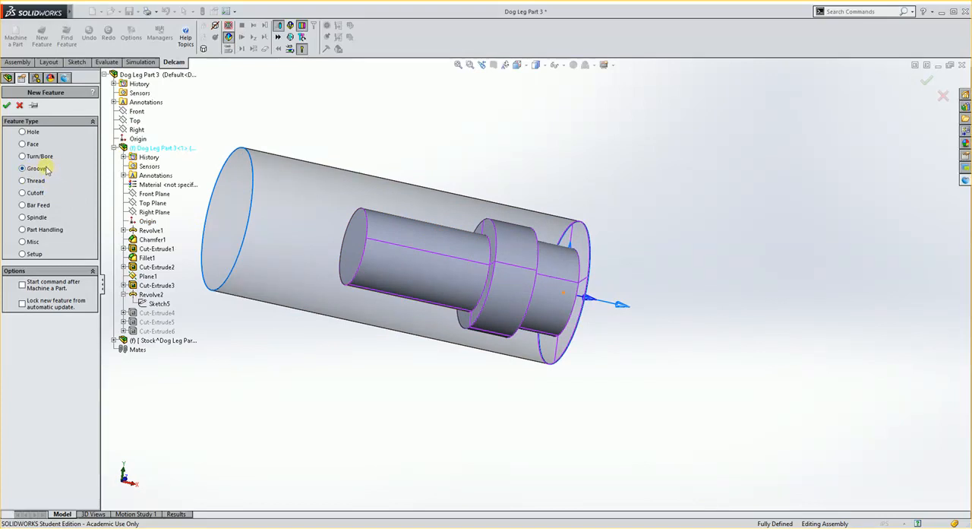
middle_drag(370, 217, 402, 223)
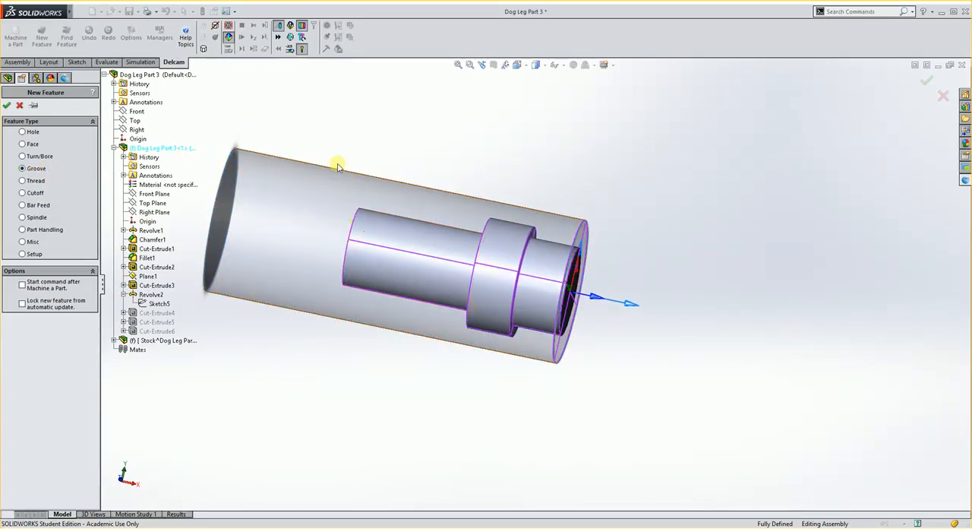
click(20, 106)
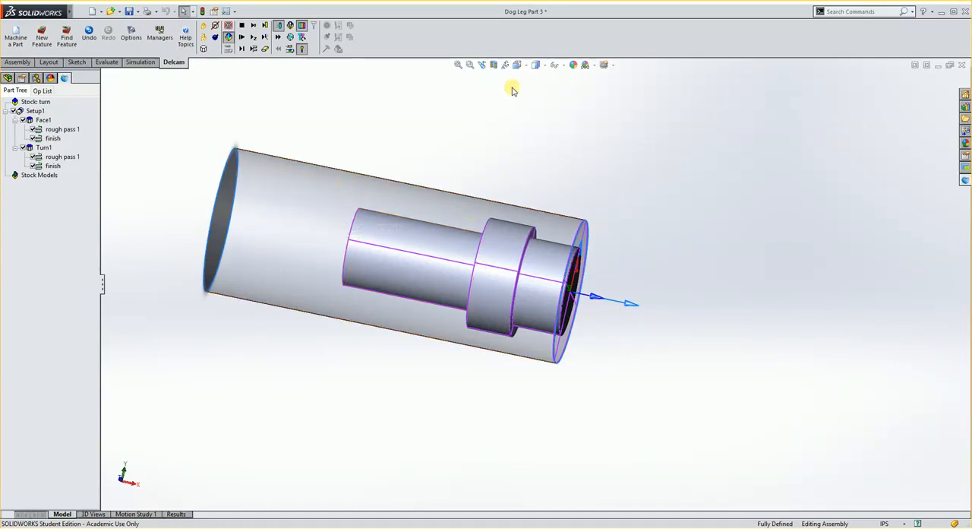
- Orient the model to the front view and start a line sketch on the assembly's Top plane
click(518, 65)
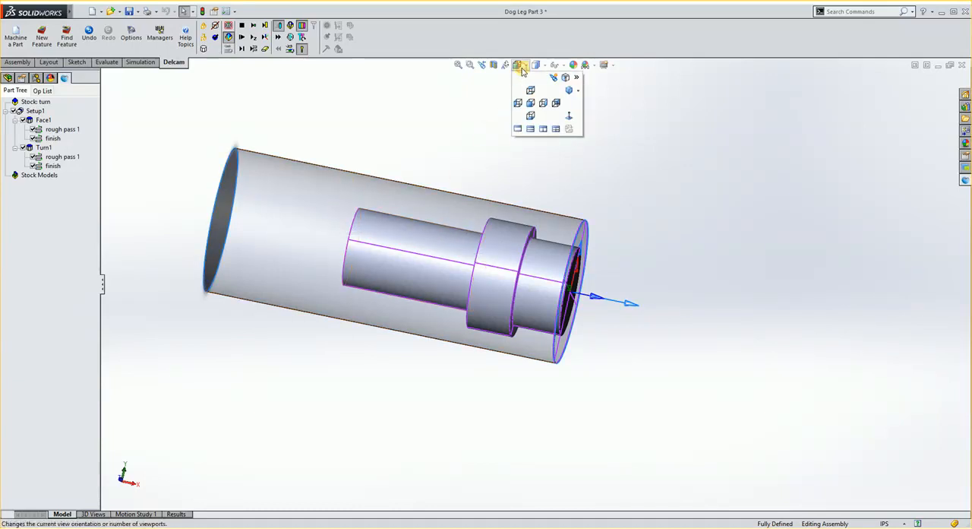
click(534, 106)
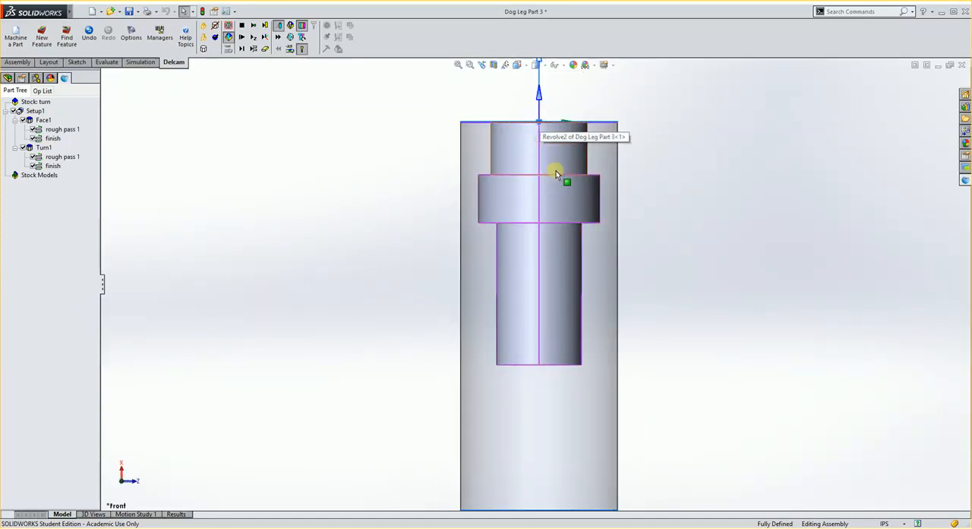
scroll(566, 164, up, 1)
scroll(569, 164, down, 2)
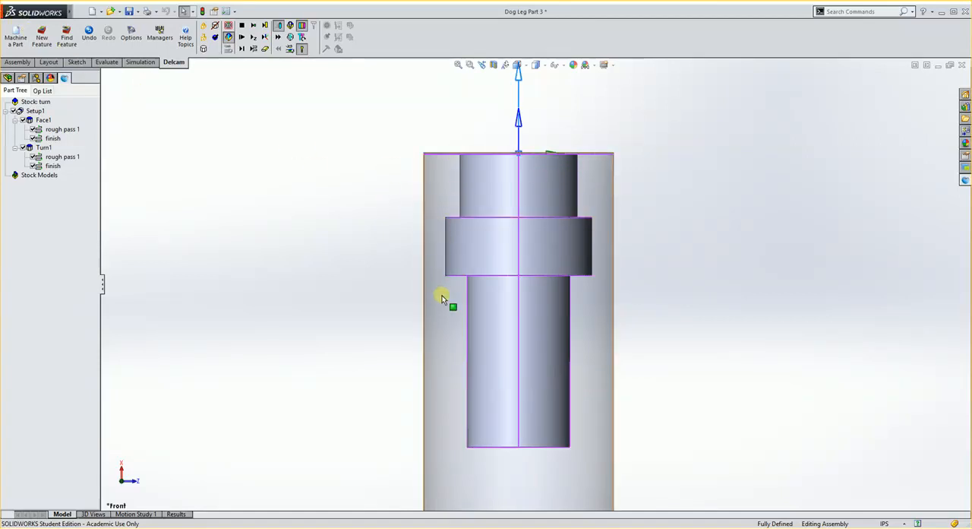
click(76, 62)
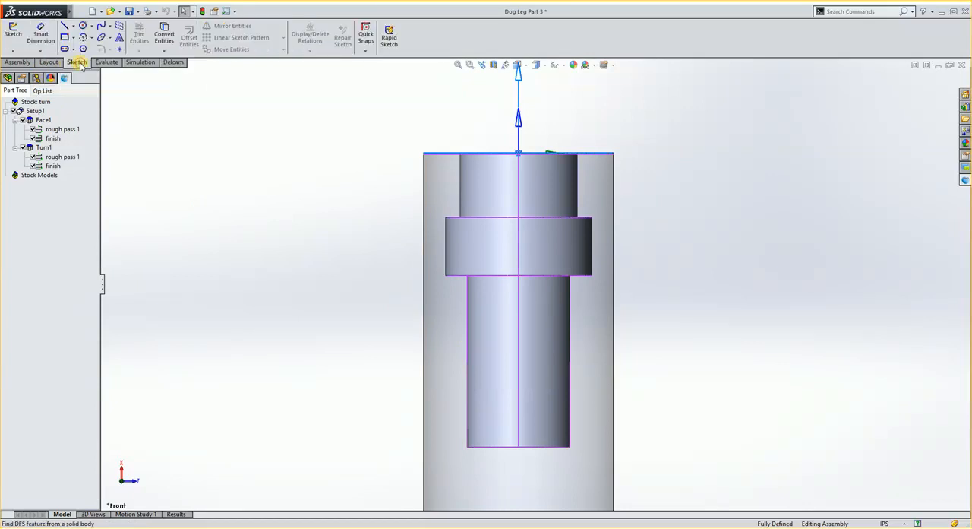
click(7, 78)
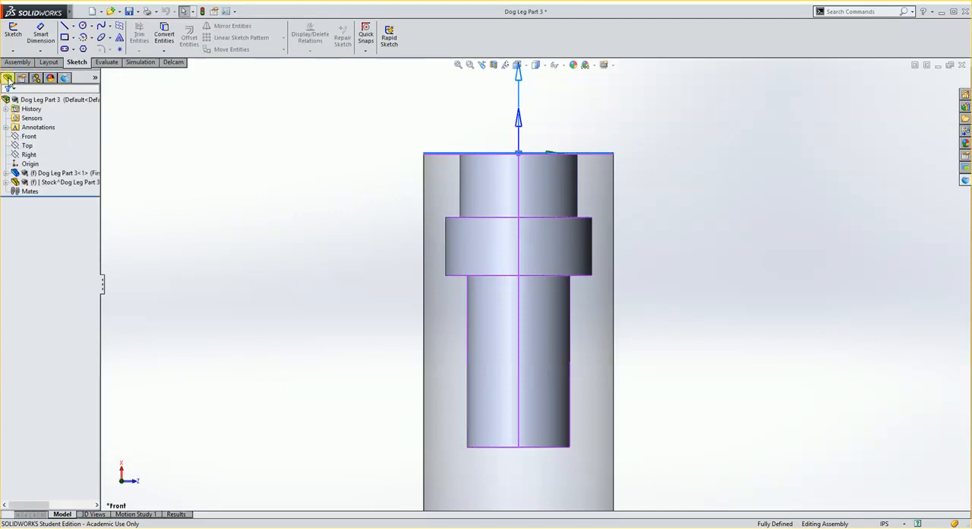
click(28, 146)
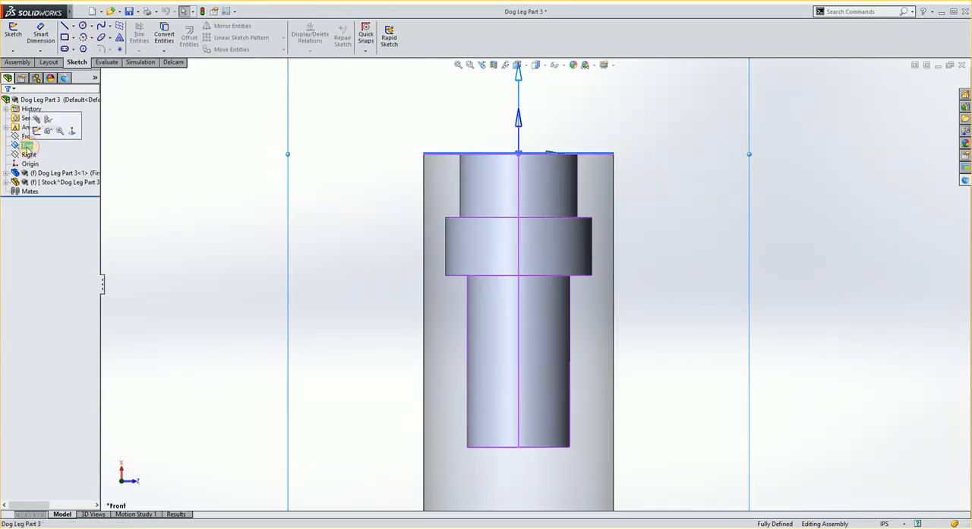
scroll(284, 204, up, 4)
scroll(284, 204, down, 2)
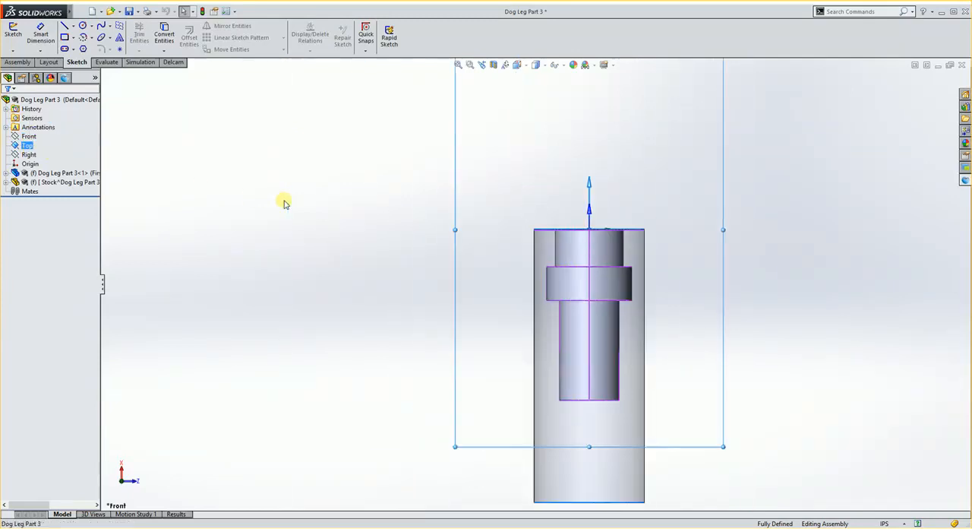
scroll(741, 302, down, 3)
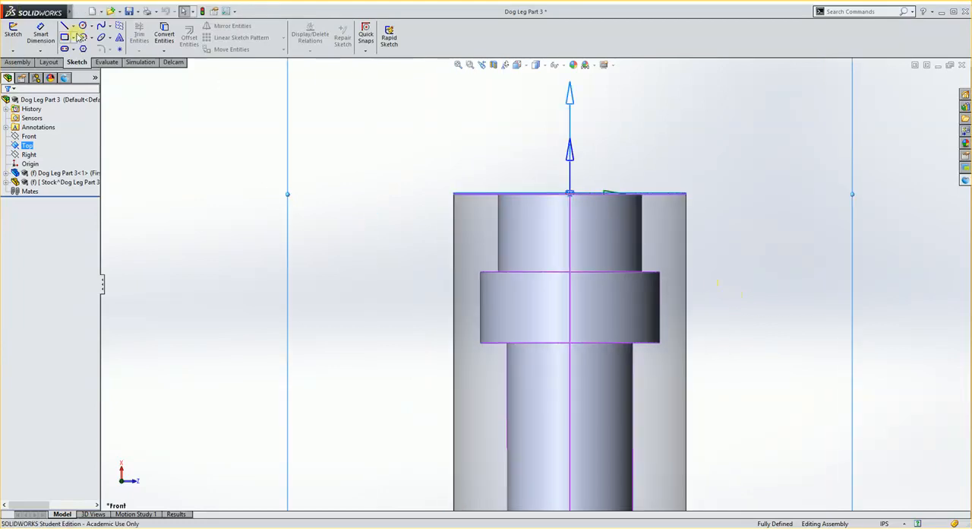
click(67, 25)
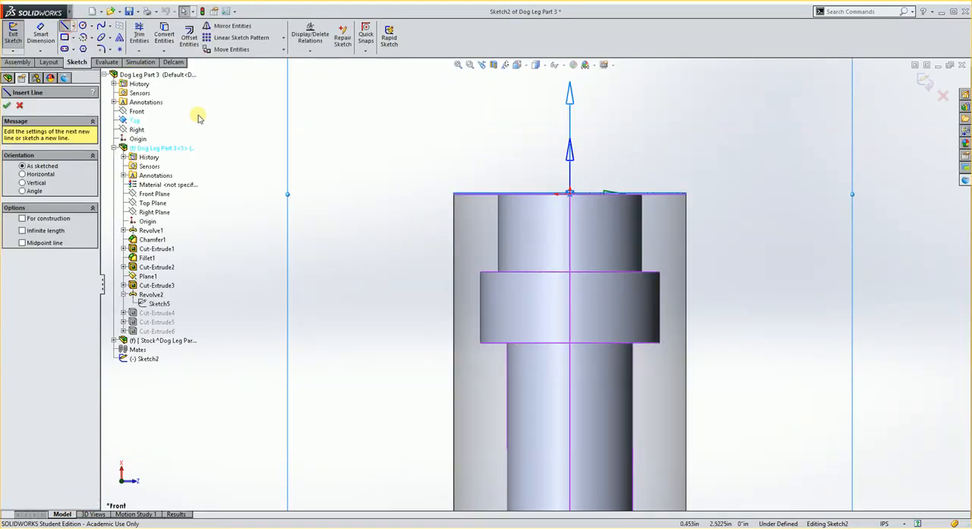
- Sketch an open groove profile from the collar's back corner to the shaft, about 1.57 in along it past its end, and 3/16 in outward; exit the sketch
scroll(549, 382, up, 3)
scroll(517, 327, down, 2)
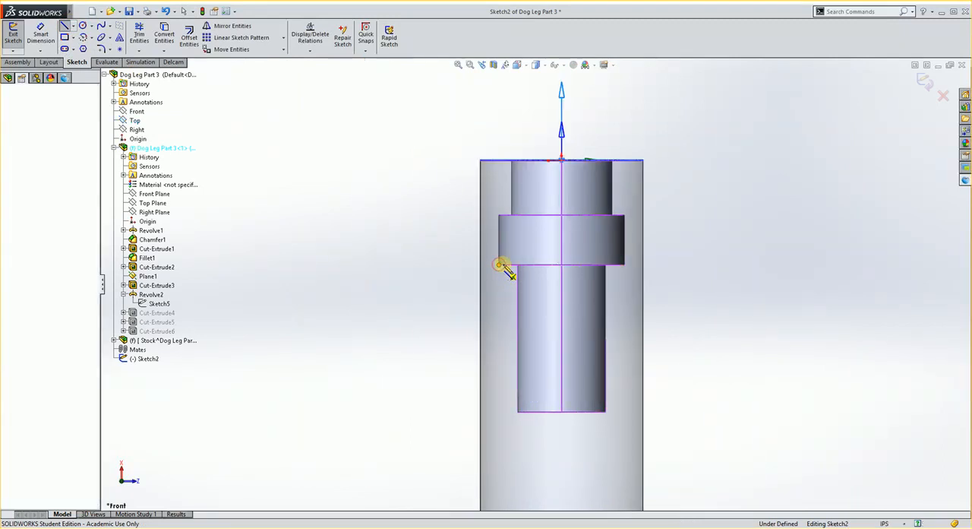
click(500, 264)
click(517, 265)
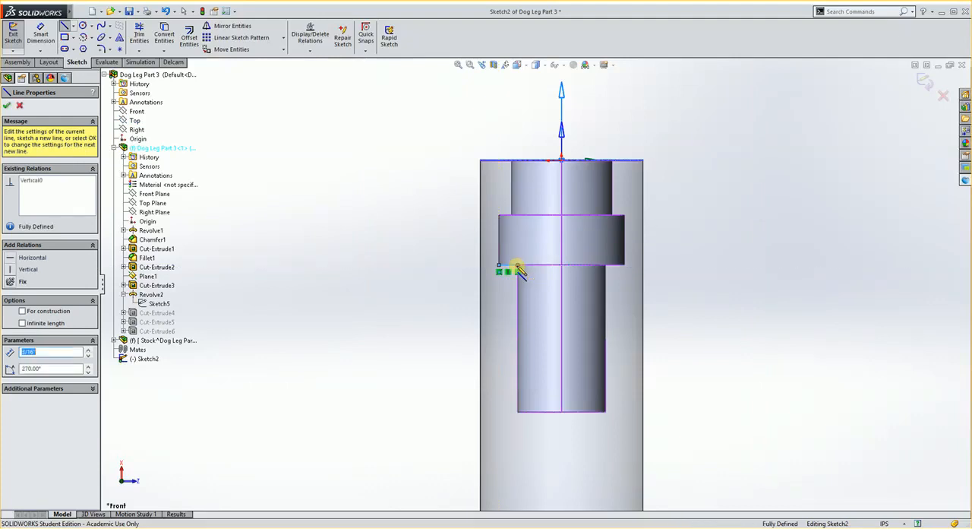
click(518, 423)
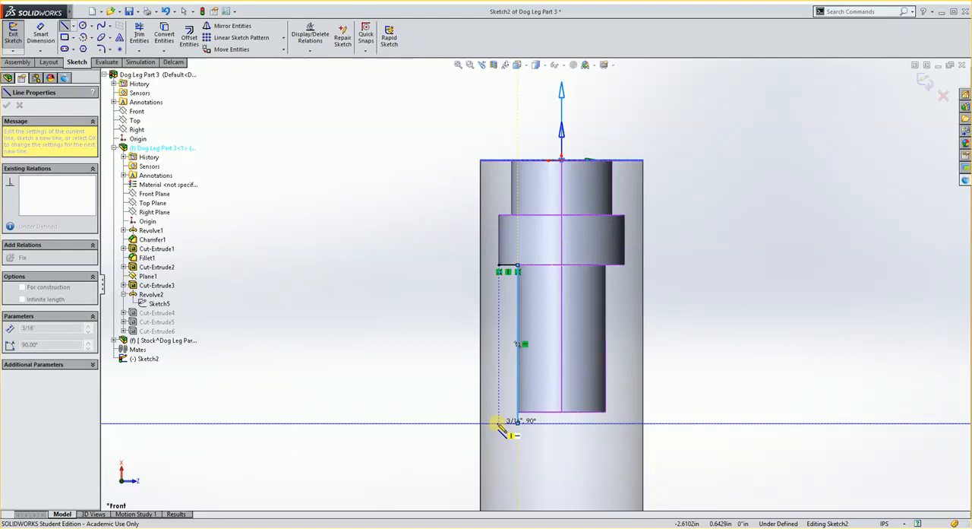
click(499, 422)
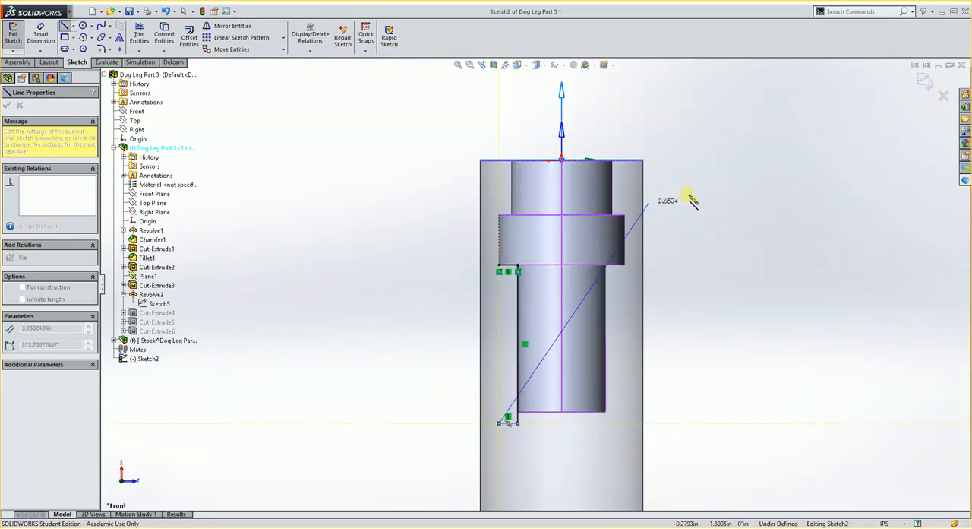
click(923, 82)
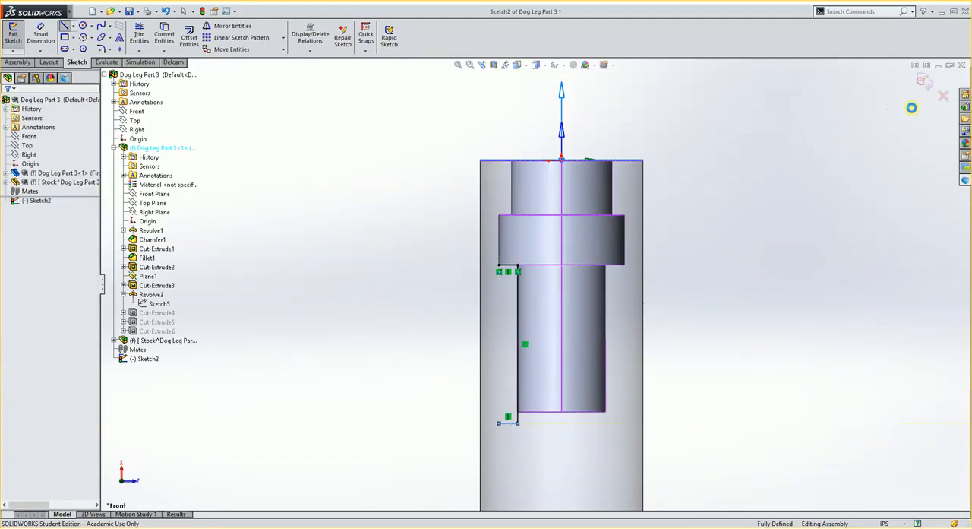
- Create an OD Groove feature from curve, using the open groove profile Sketch2 behind the collar
middle_drag(474, 353, 509, 250)
middle_drag(526, 213, 516, 293)
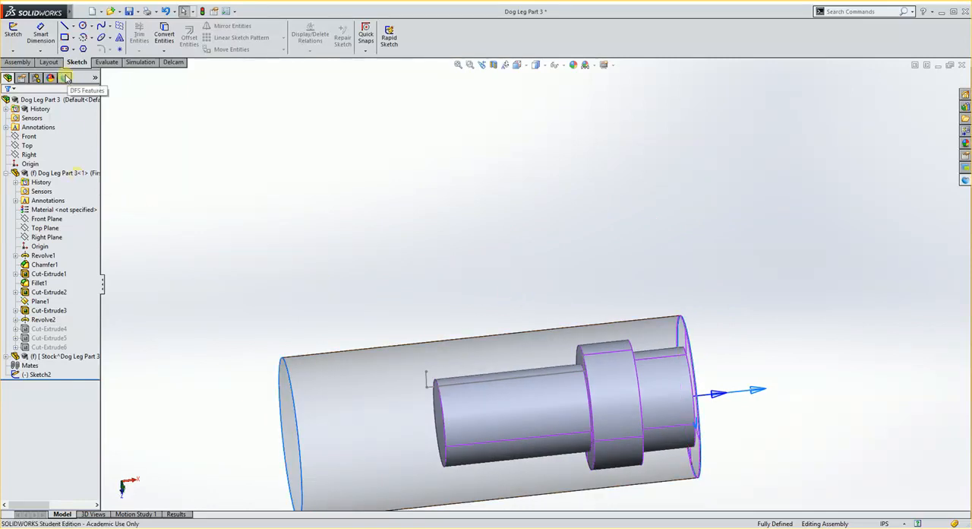
click(174, 61)
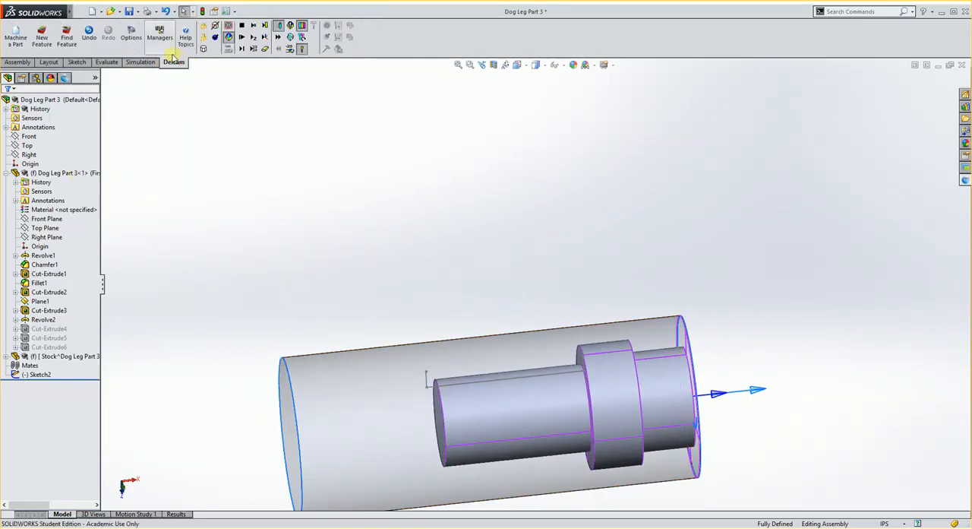
click(42, 38)
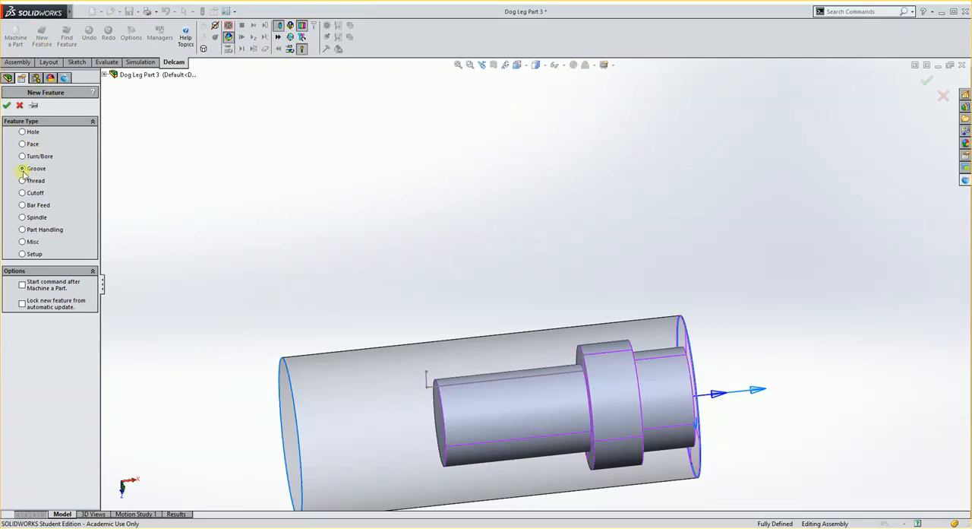
click(7, 104)
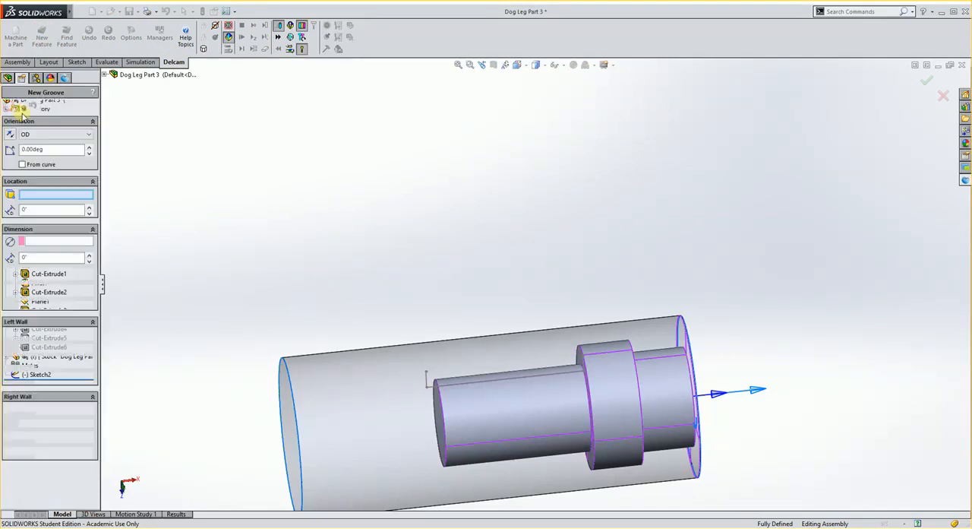
click(23, 165)
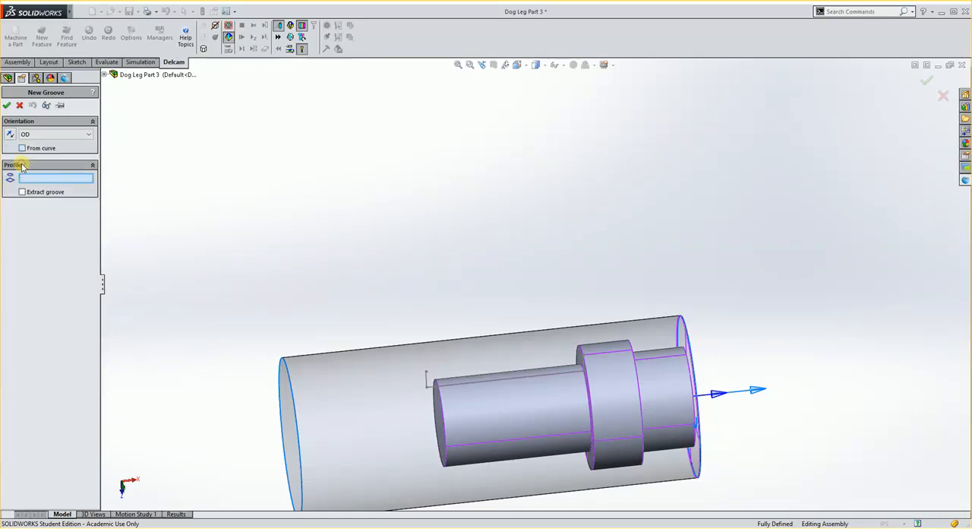
click(476, 384)
mouse_move(488, 413)
middle_down()
mouse_move(483, 336)
mouse_move(452, 311)
mouse_move(482, 342)
mouse_move(493, 299)
mouse_move(479, 332)
middle_up()
scroll(604, 392, down, 2)
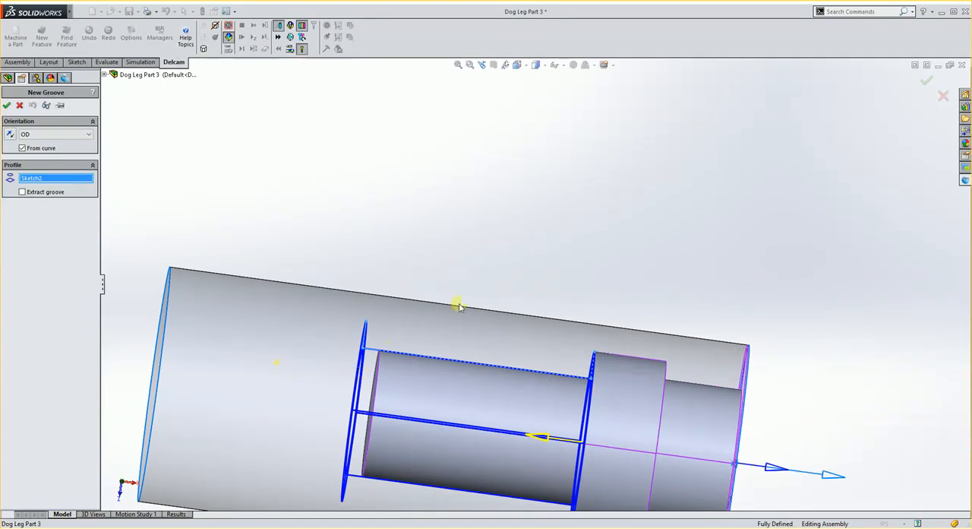
mouse_move(448, 356)
middle_down()
mouse_move(456, 357)
mouse_move(448, 358)
middle_up()
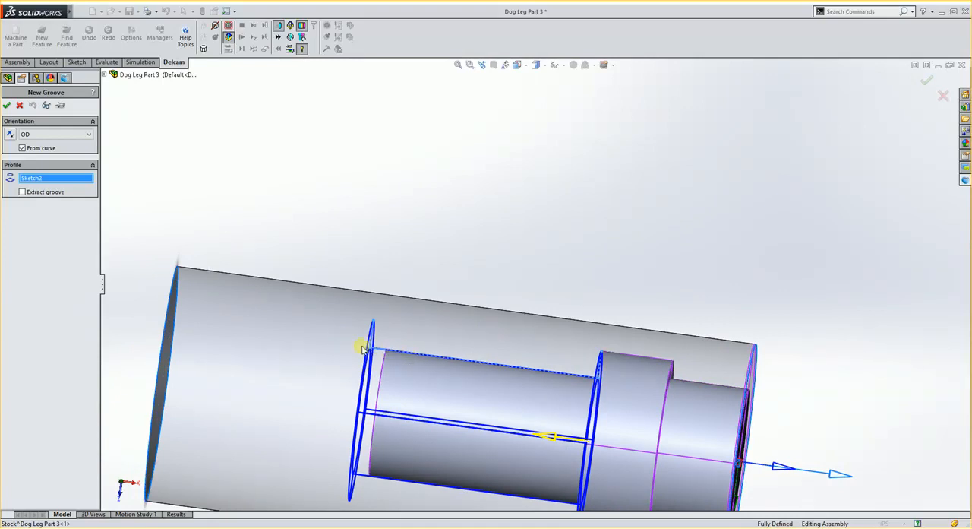
scroll(421, 351, up, 1)
scroll(466, 348, down, 4)
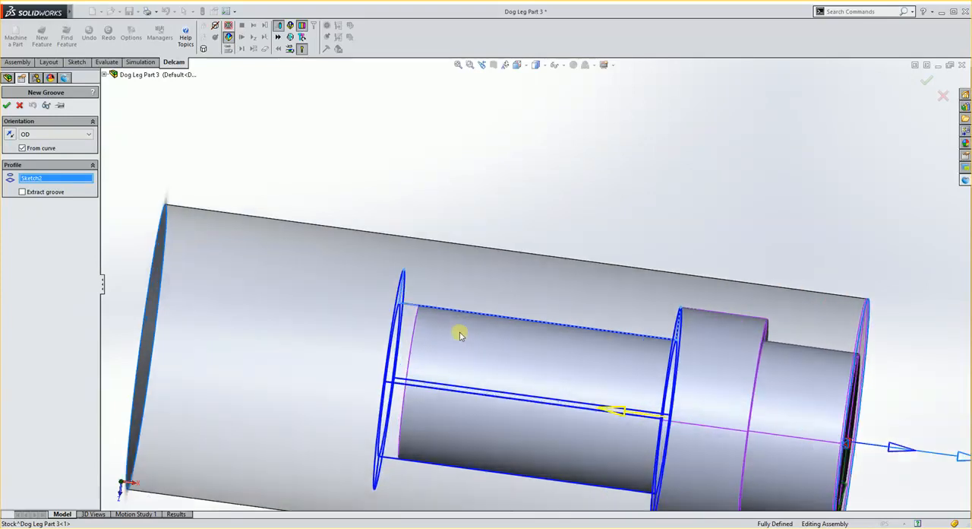
click(7, 105)
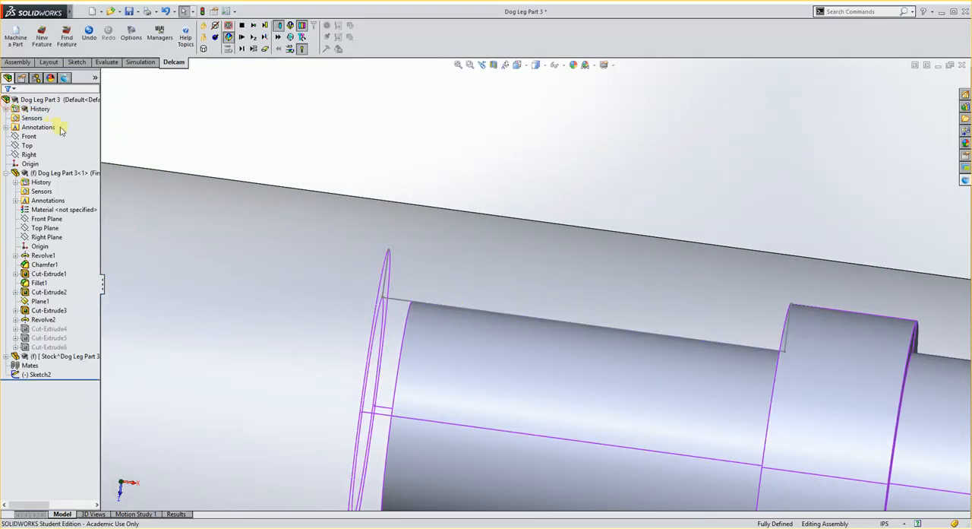
- Simulate the facing, turning and groove operations and examine the machined shaft behind the collar
click(65, 79)
scroll(560, 377, up, 3)
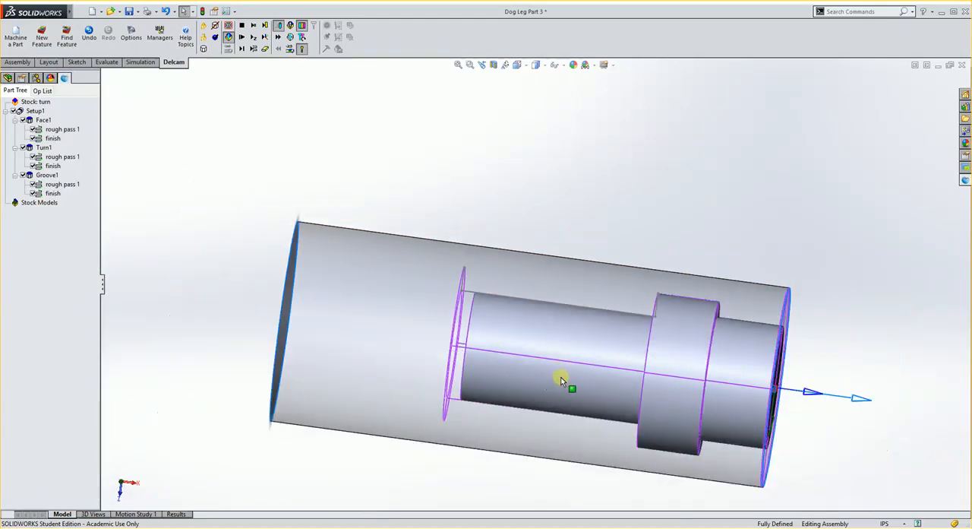
scroll(612, 282, down, 2)
scroll(549, 255, down, 1)
mouse_move(463, 286)
middle_down()
mouse_move(496, 284)
mouse_move(446, 282)
middle_up()
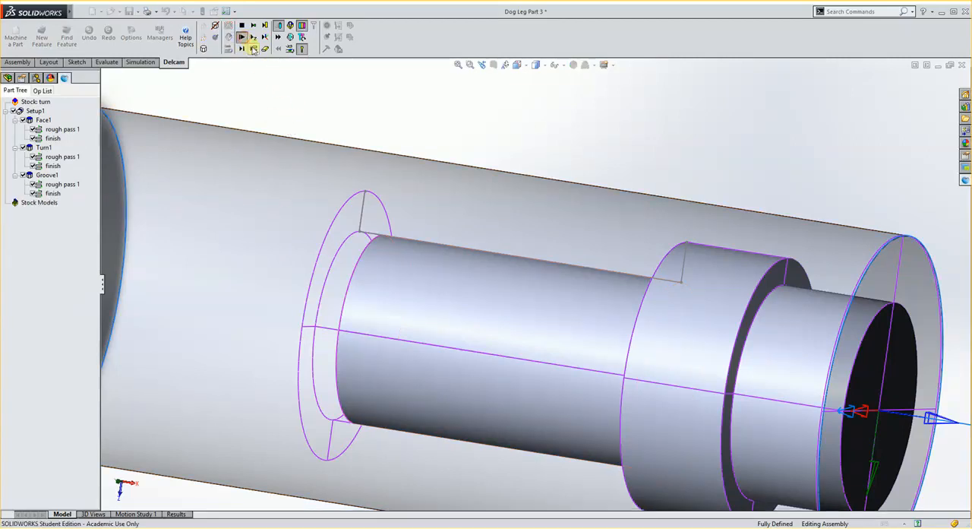
click(242, 38)
scroll(386, 274, up, 2)
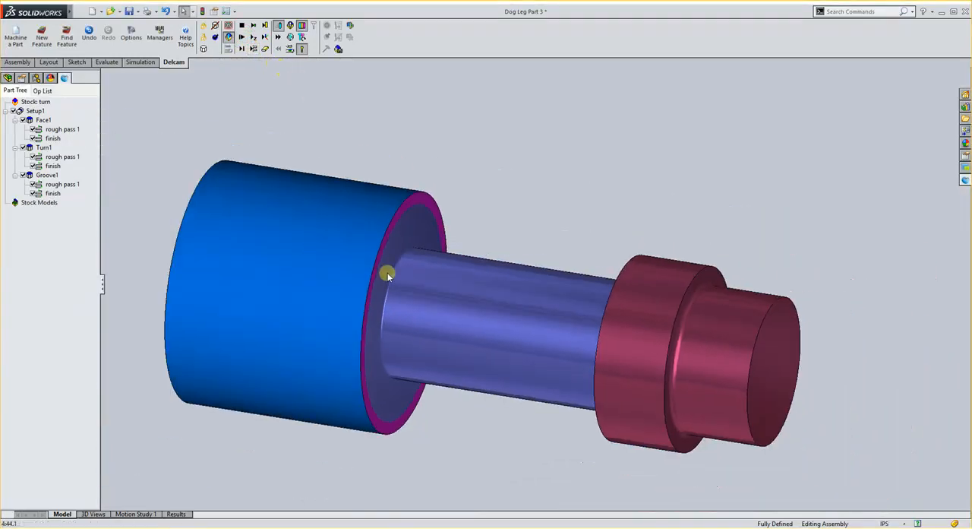
scroll(462, 289, down, 1)
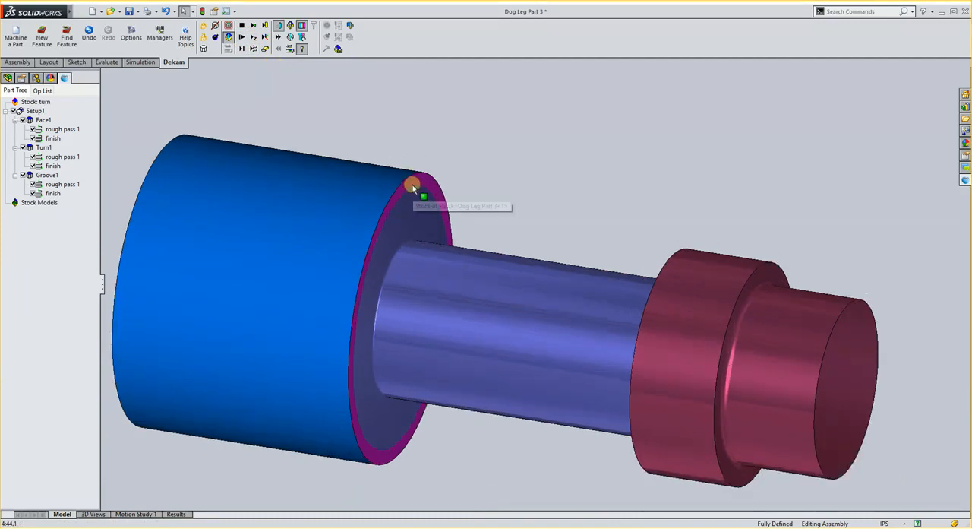
- Rerun the simulation by operation up to the groove and single-step through the groove tool's first moves
click(253, 49)
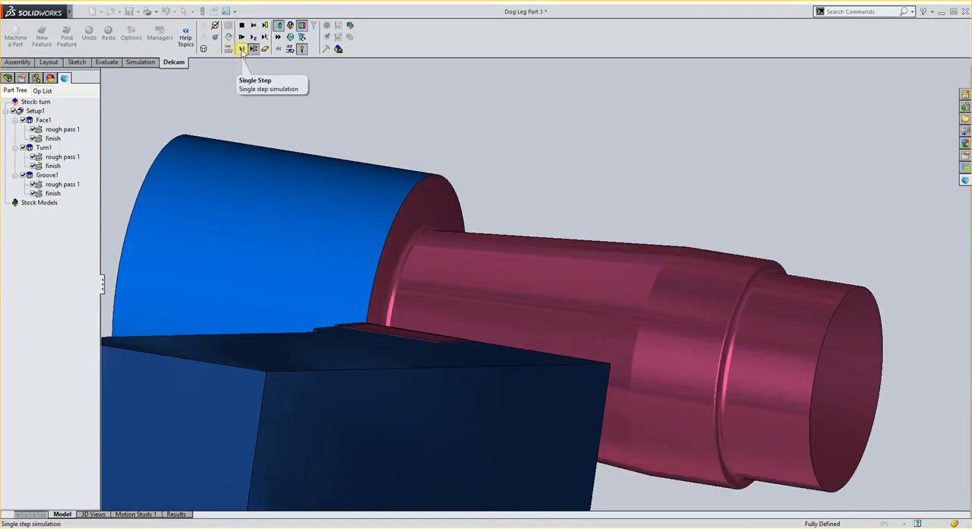
click(242, 50)
click(242, 52)
click(242, 52)
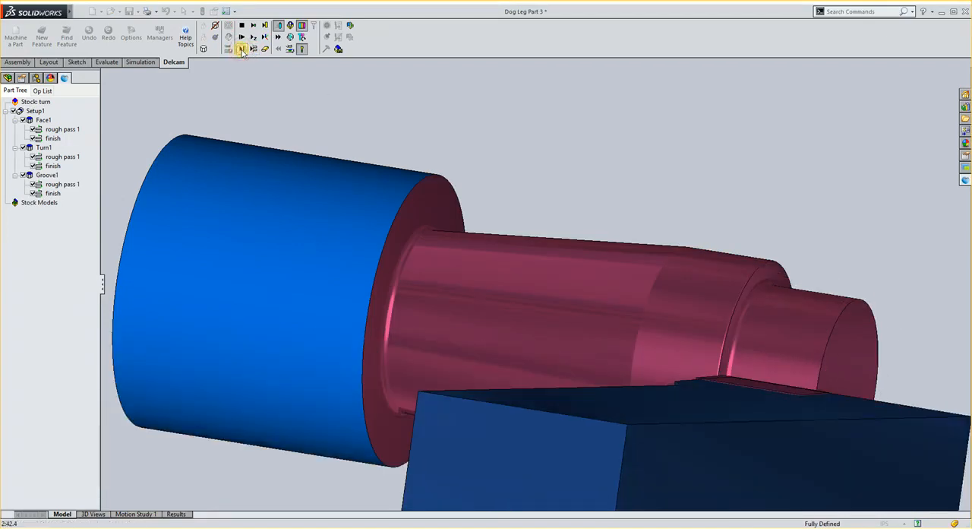
click(241, 50)
click(241, 49)
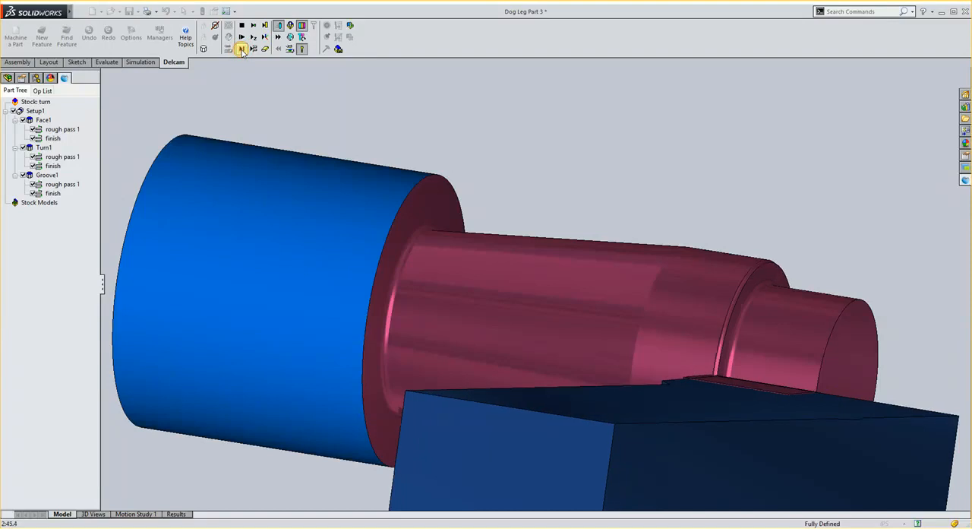
click(242, 49)
click(241, 49)
click(241, 49)
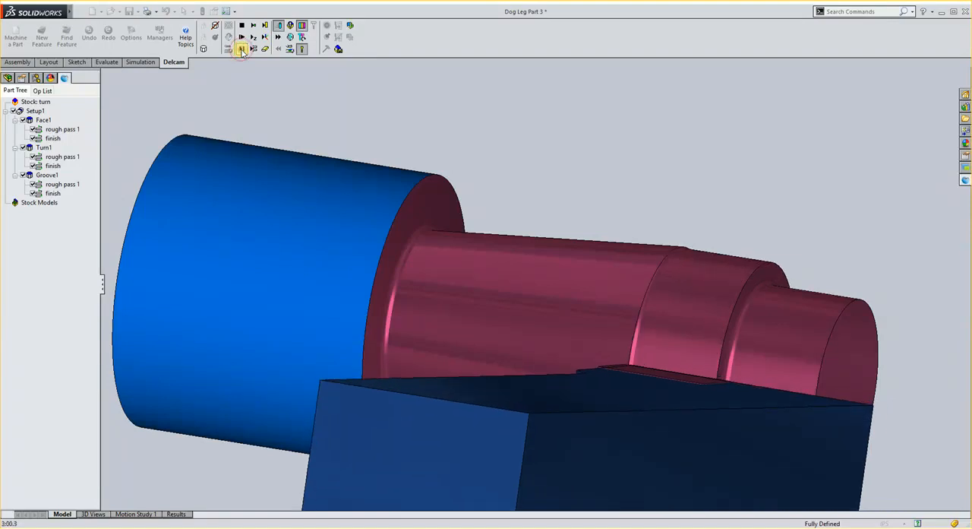
click(242, 49)
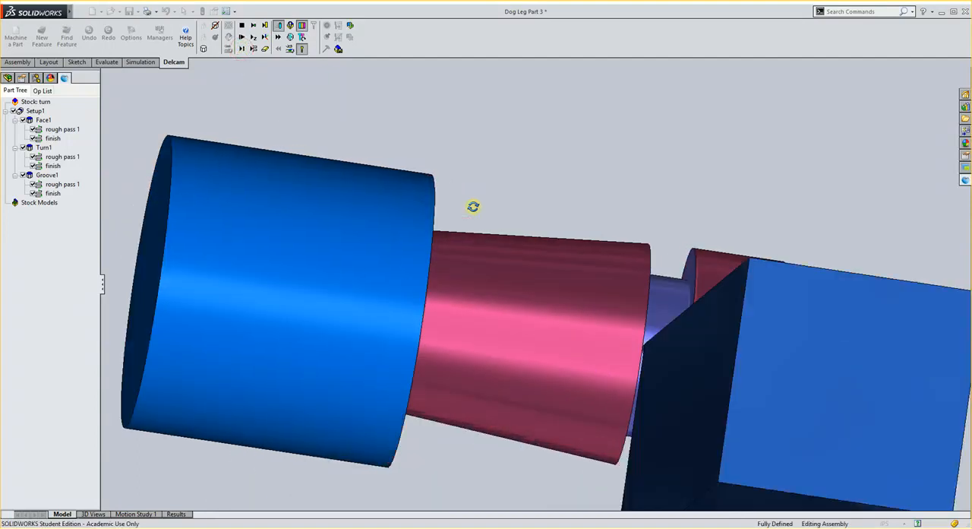
- Examine the groove tool cutting beside the collar, continue the simulation to its end, and inspect the finished groove
middle_drag(393, 240, 600, 326)
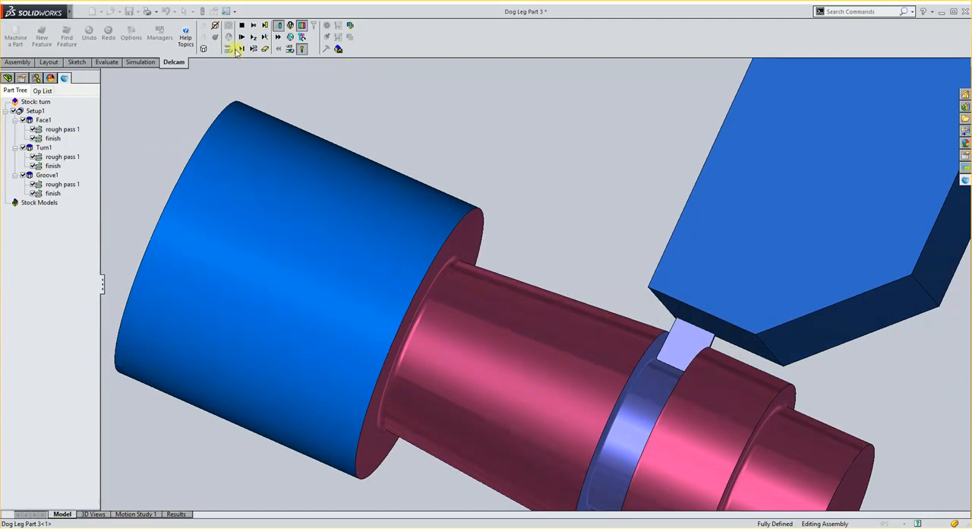
click(245, 51)
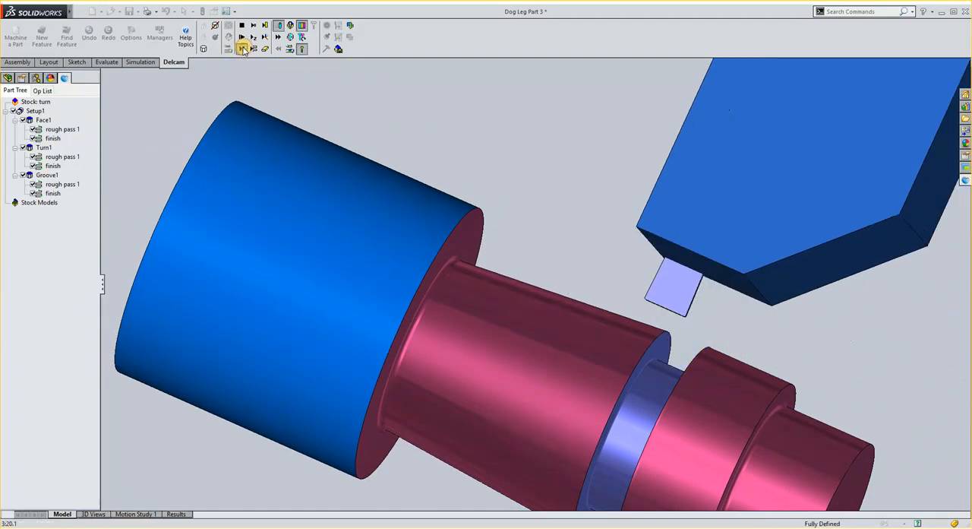
click(243, 50)
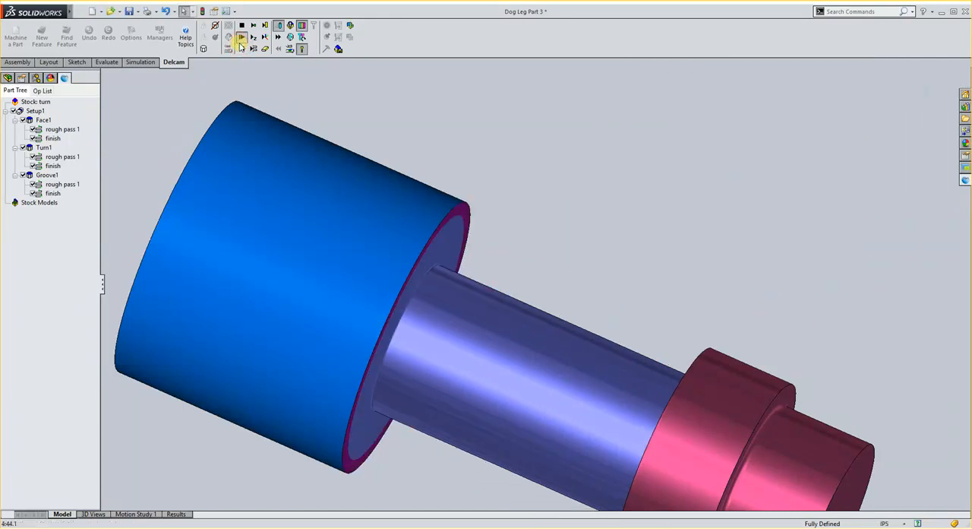
middle_drag(454, 268, 453, 243)
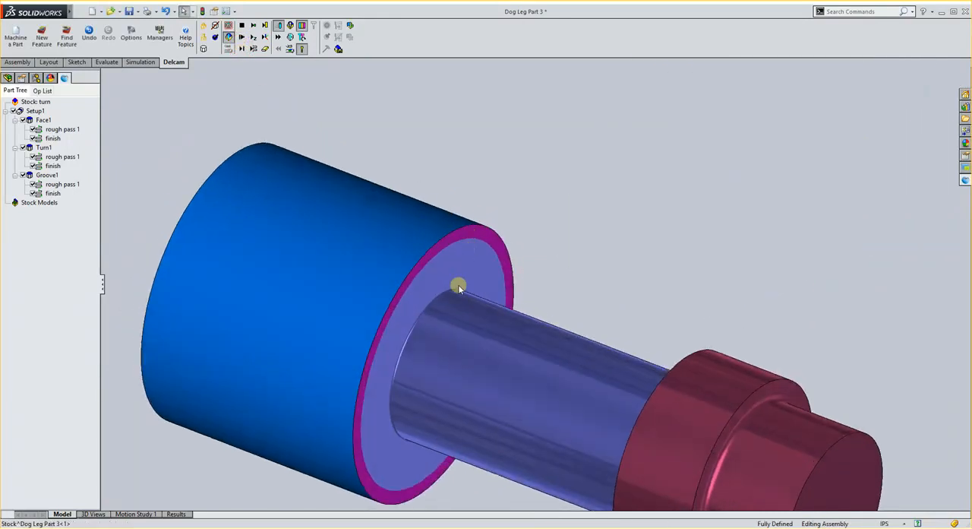
middle_drag(458, 285, 471, 297)
scroll(486, 307, up, 3)
scroll(581, 365, down, 1)
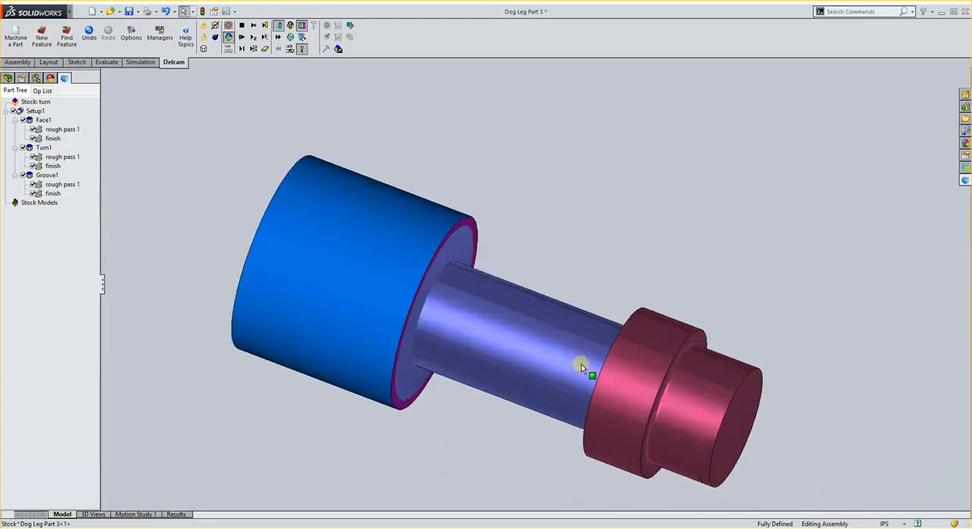
scroll(581, 363, down, 1)
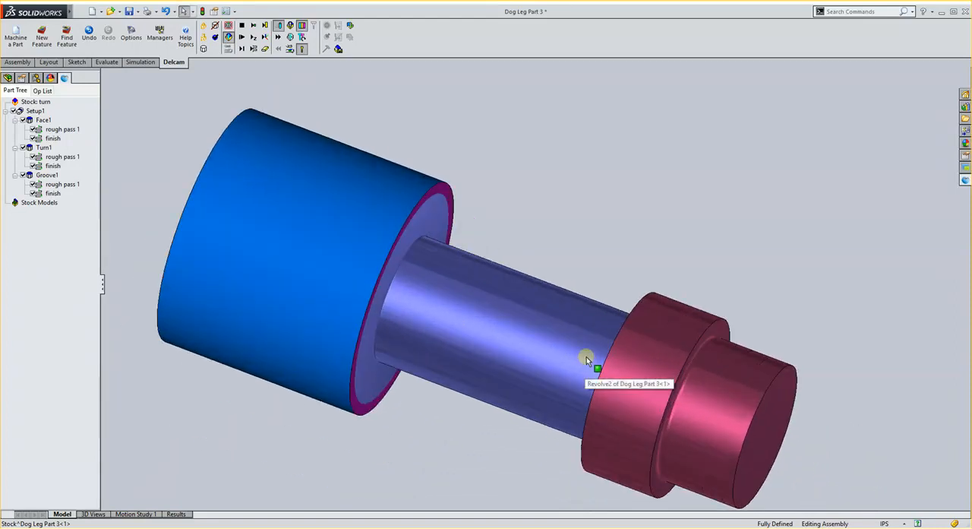
- Replay the simulation by operation through the groove's roughing and finishing, and clear it to return to the model
click(253, 50)
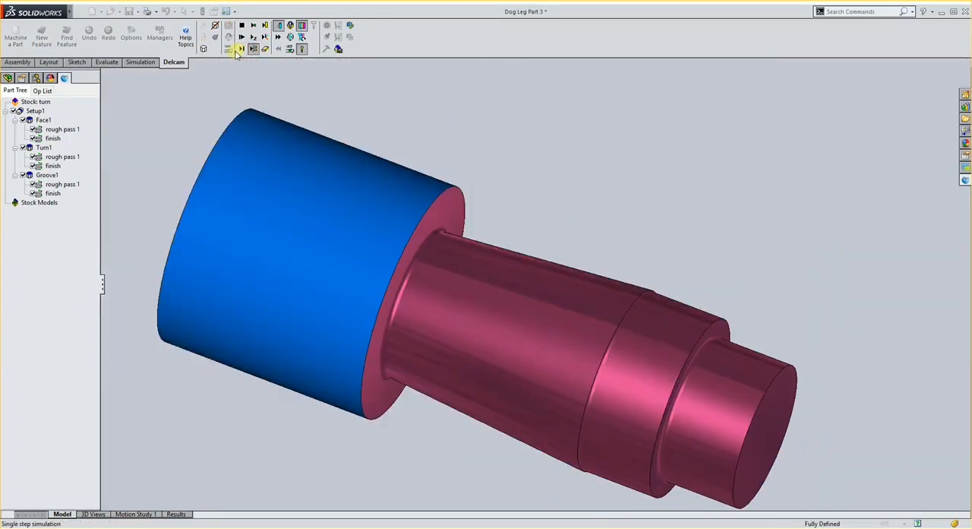
click(241, 49)
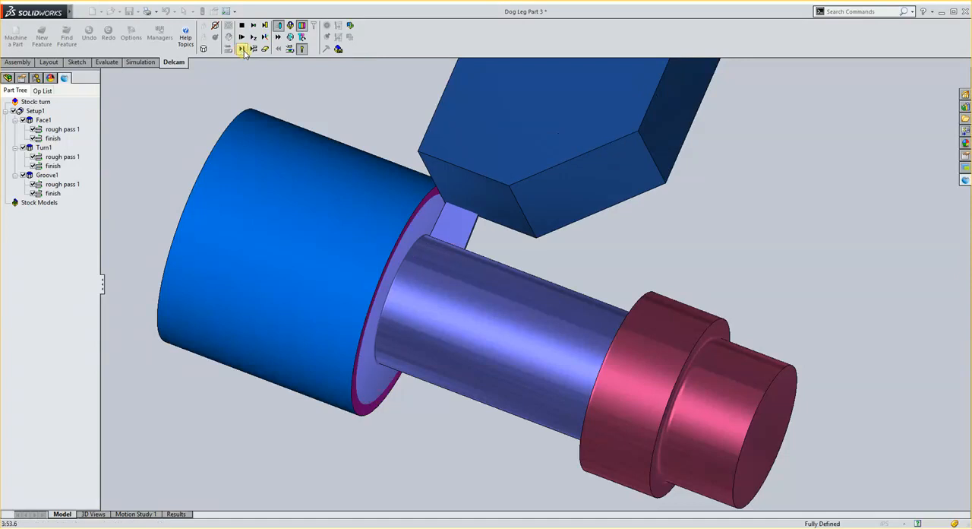
click(242, 49)
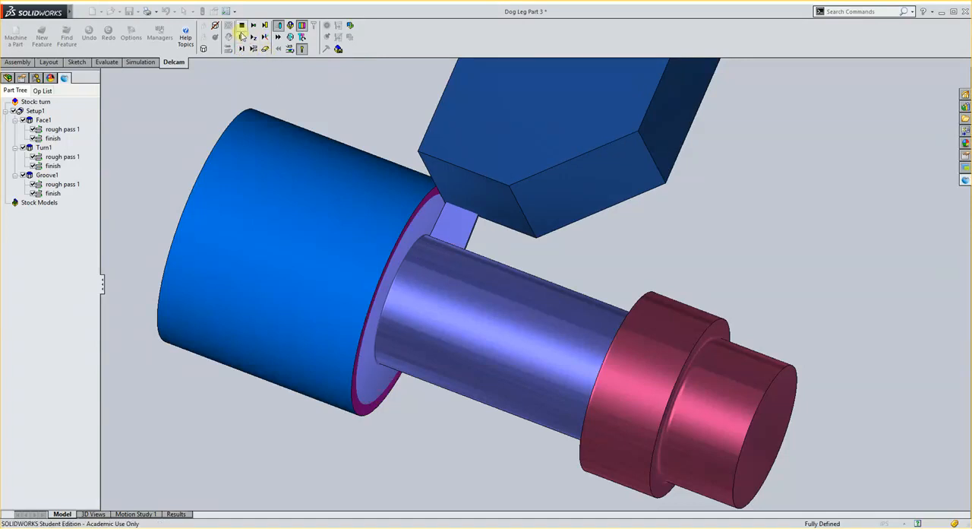
click(242, 26)
click(241, 37)
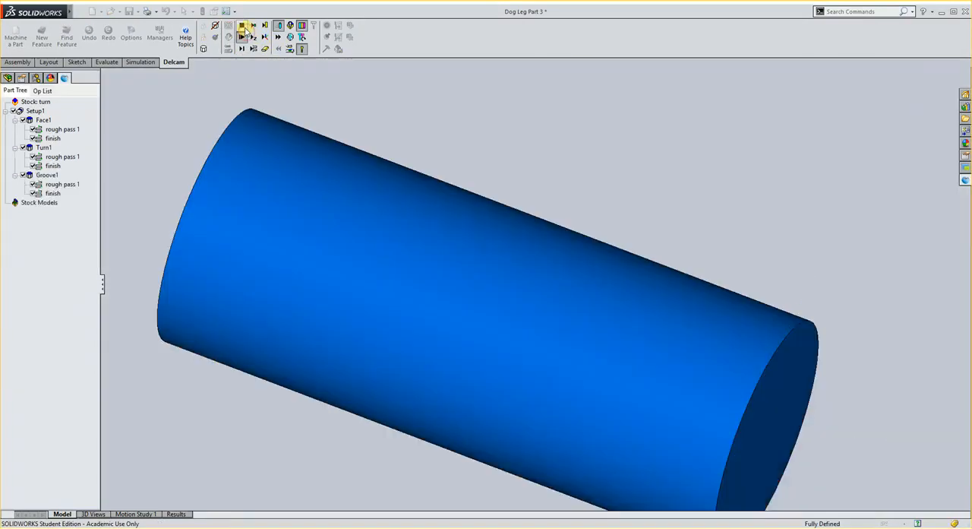
click(244, 29)
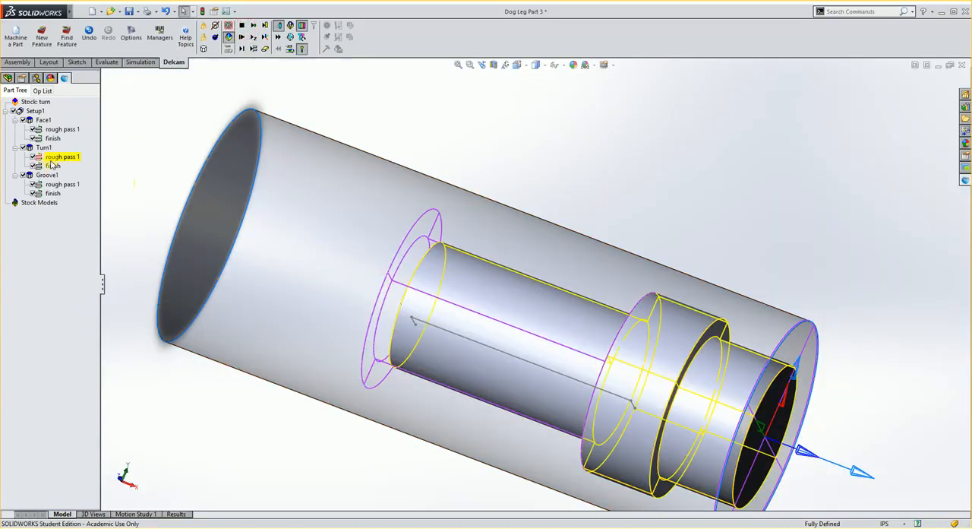
- Expand Revolve2 in the part's feature tree and examine how its Sketch5 compares with the groove profile
click(7, 78)
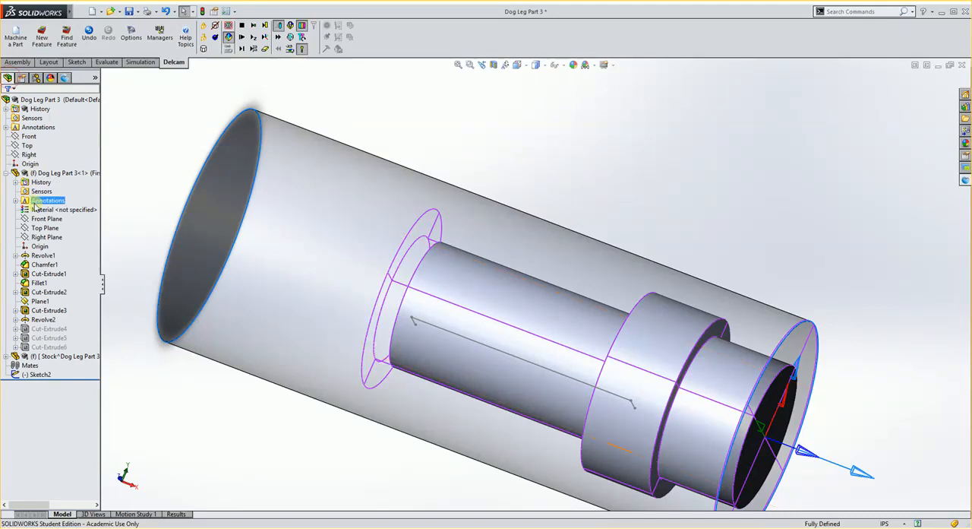
click(46, 310)
click(44, 320)
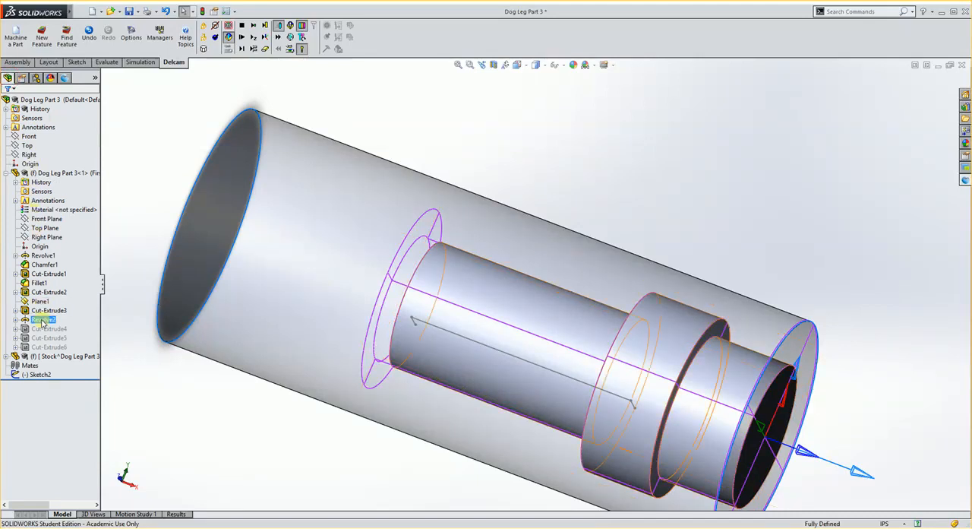
mouse_move(46, 322)
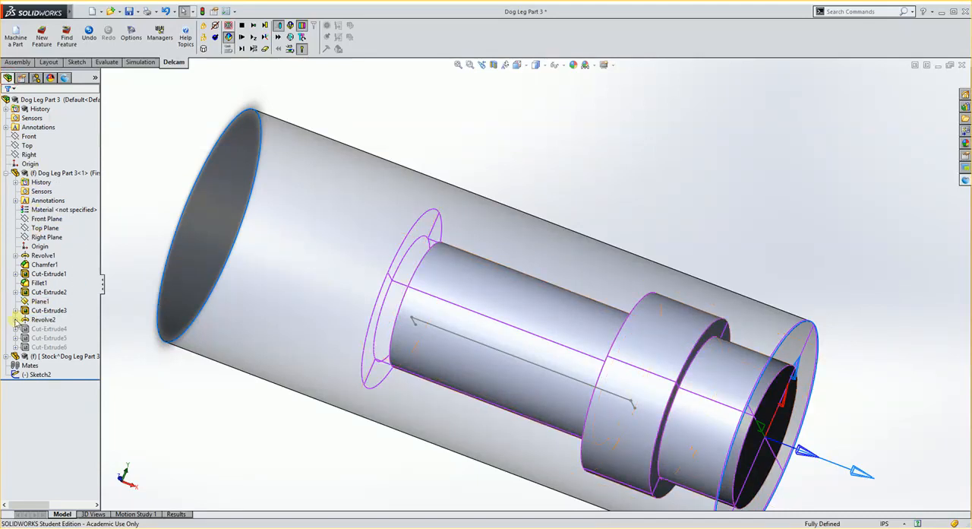
click(16, 320)
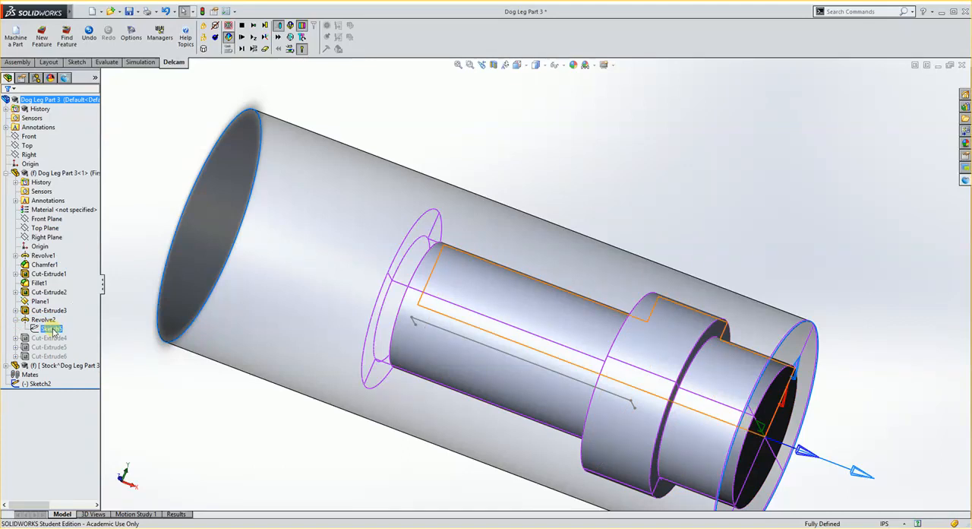
middle_drag(429, 250, 420, 278)
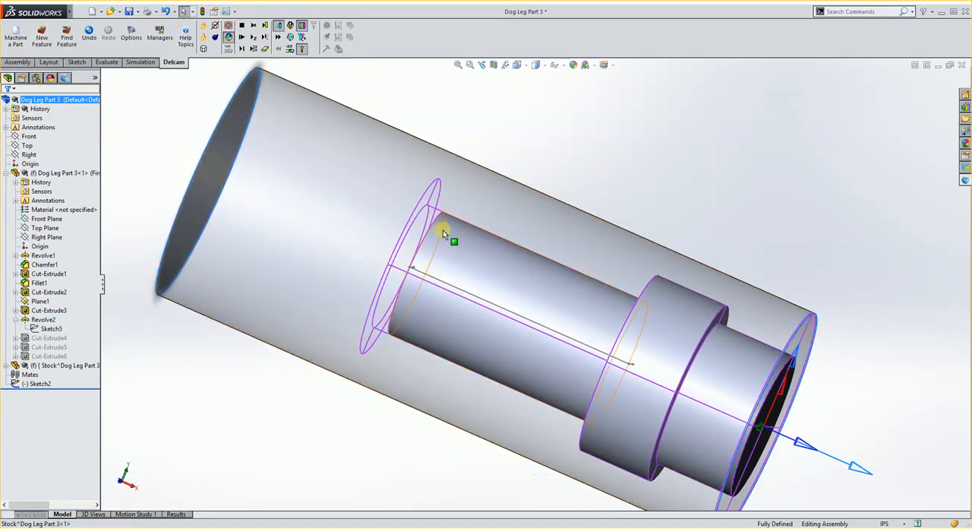
click(54, 359)
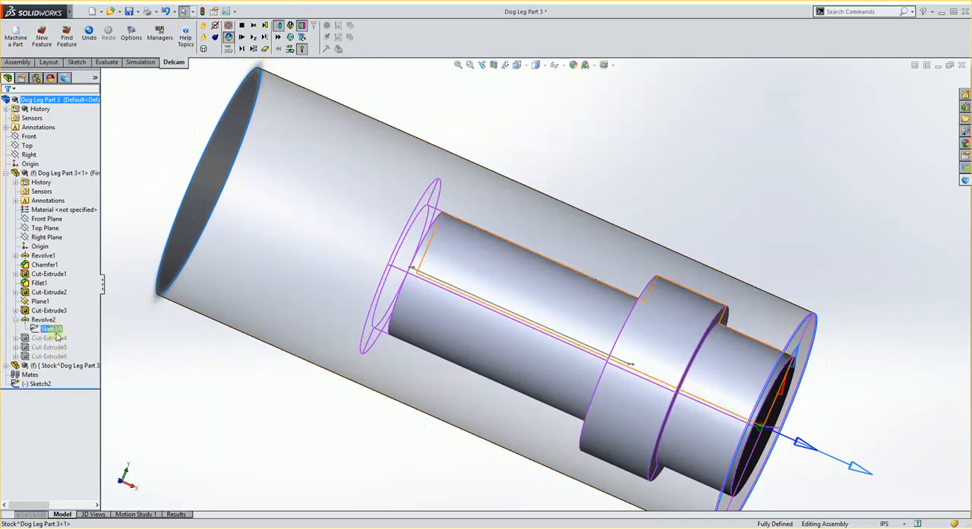
- Create a new sketch on the part's Front Plane by converting Revolve2's Sketch5 profile into it, and exit the sketch
mouse_move(55, 330)
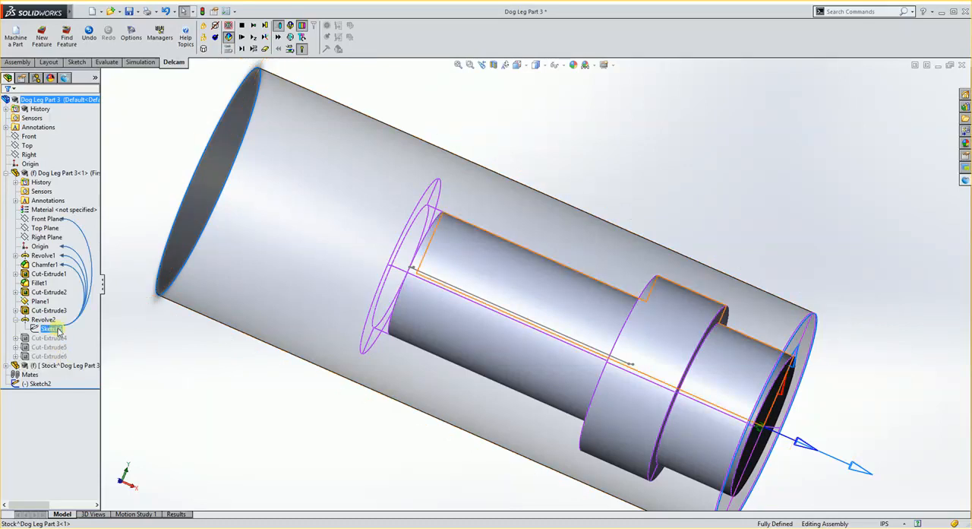
scroll(461, 378, up, 1)
scroll(467, 383, down, 1)
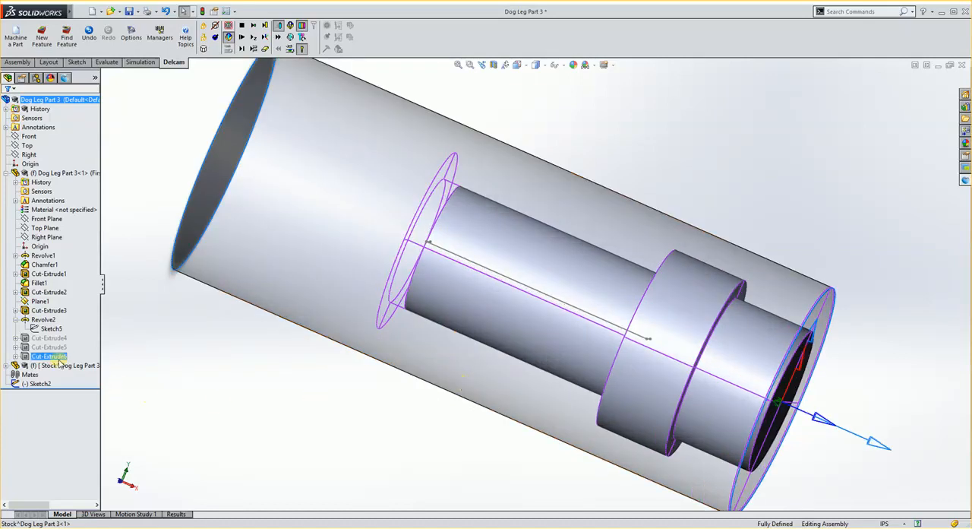
click(76, 63)
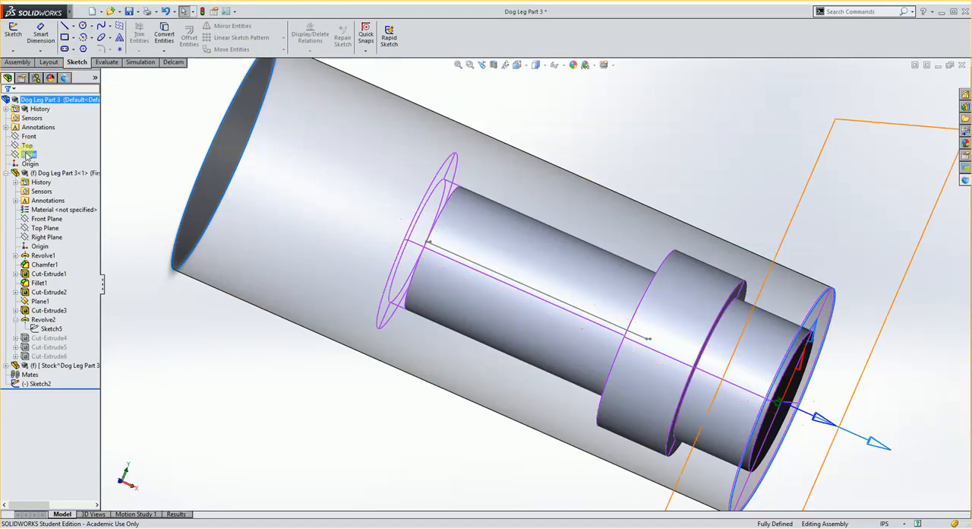
middle_drag(346, 269, 347, 187)
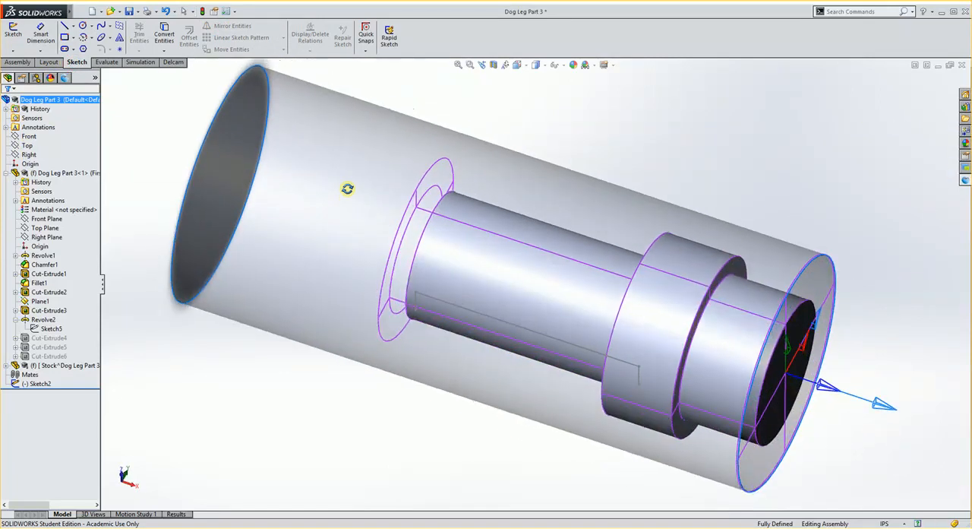
click(41, 229)
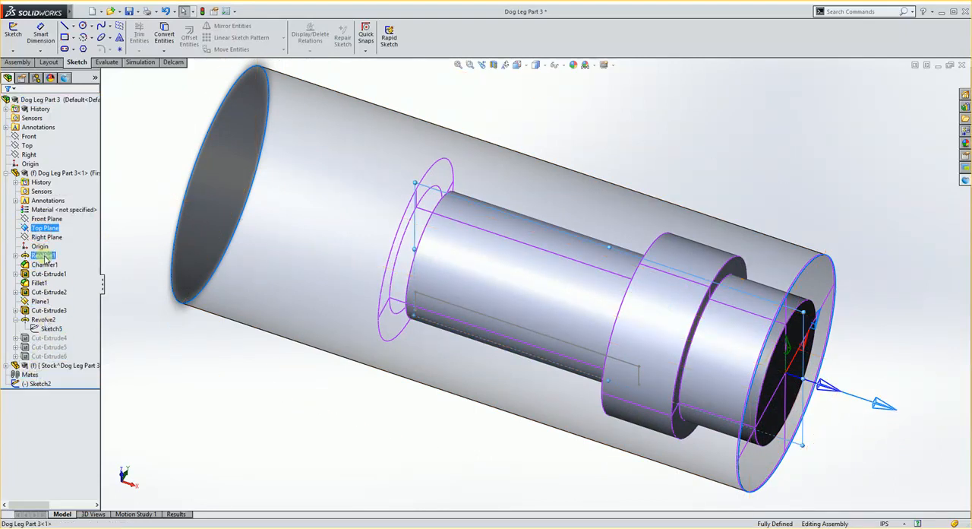
click(46, 219)
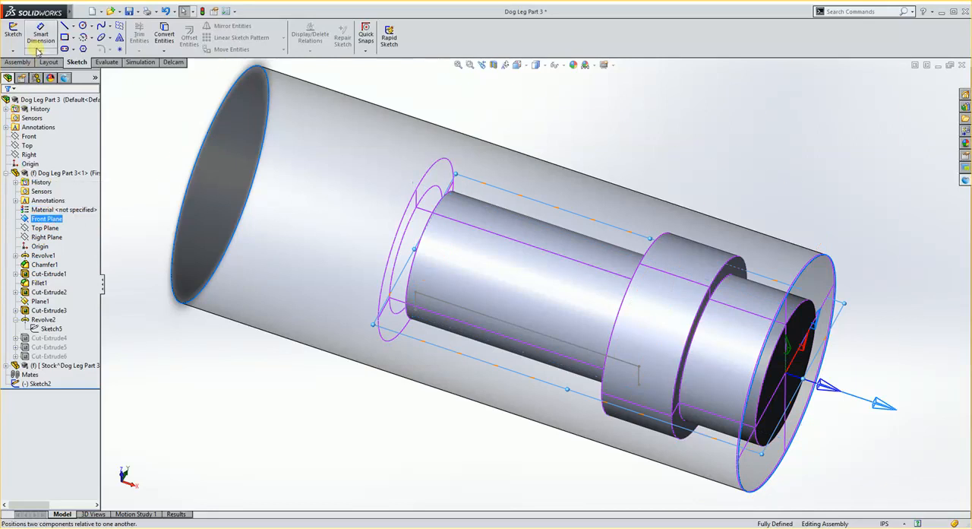
click(13, 34)
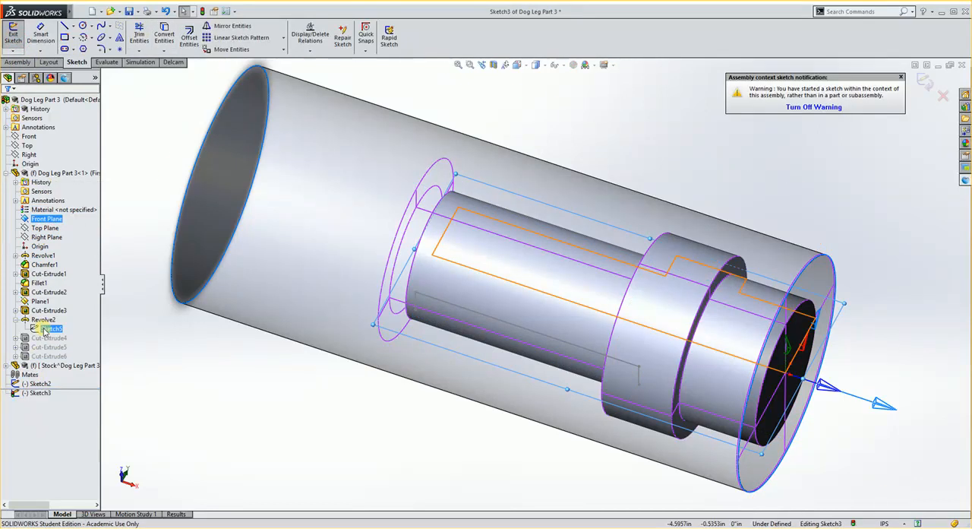
click(45, 329)
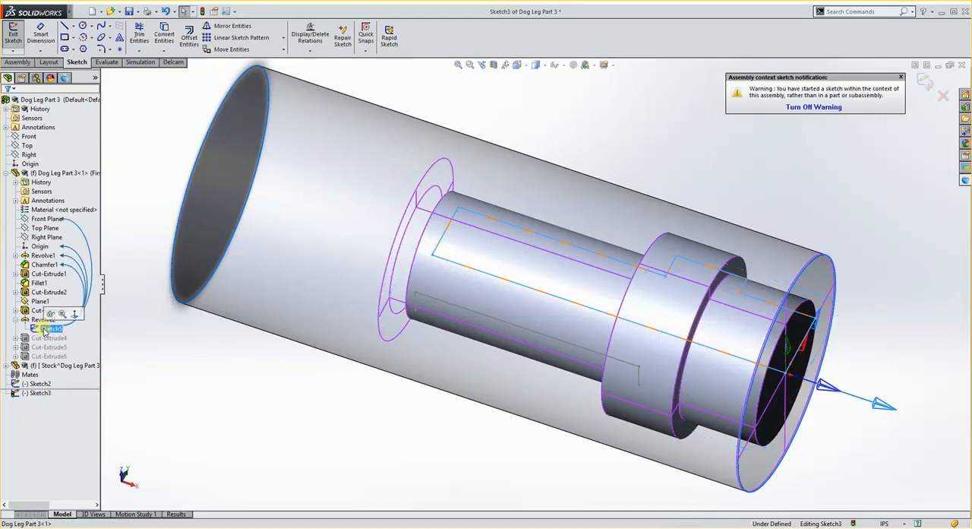
click(163, 35)
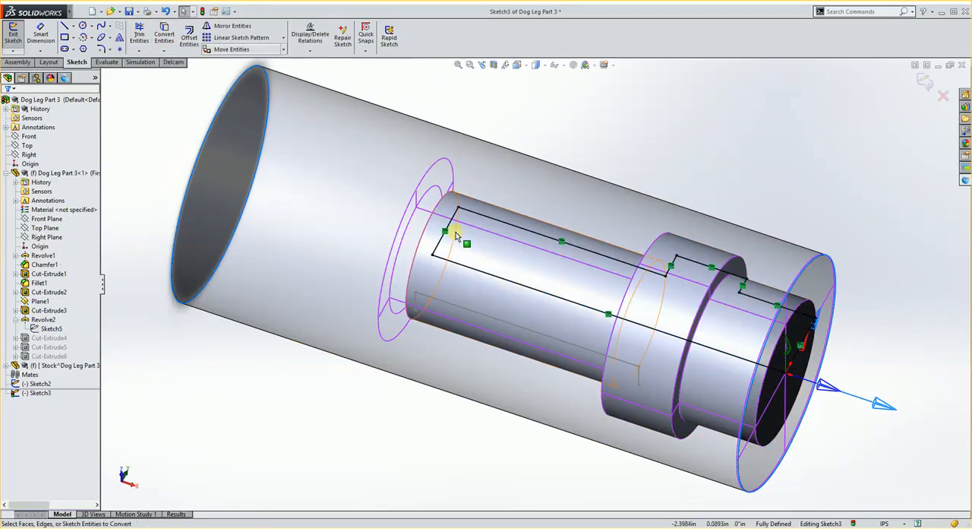
click(925, 82)
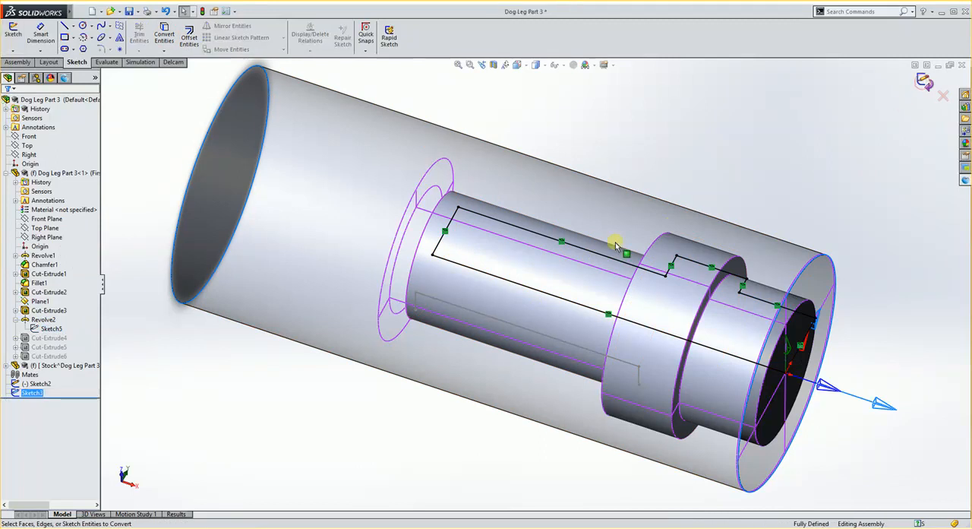
- Reopen the converted sketch and delete the profile's back end line and its centre line
click(446, 234)
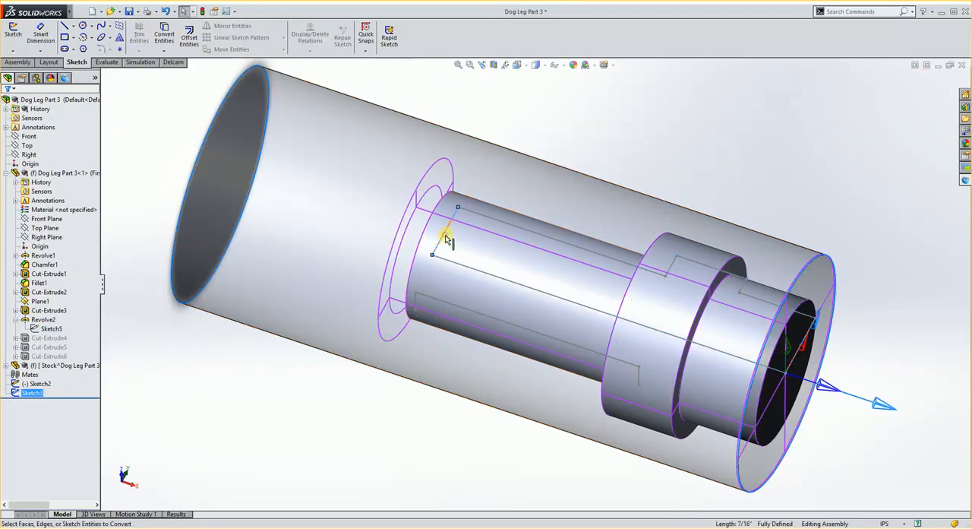
click(473, 192)
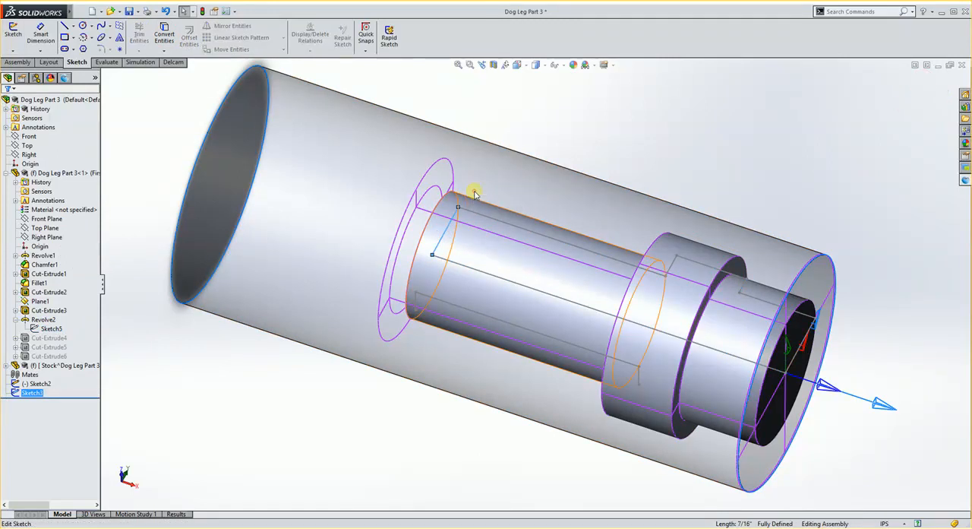
click(446, 228)
key(Delete)
click(512, 283)
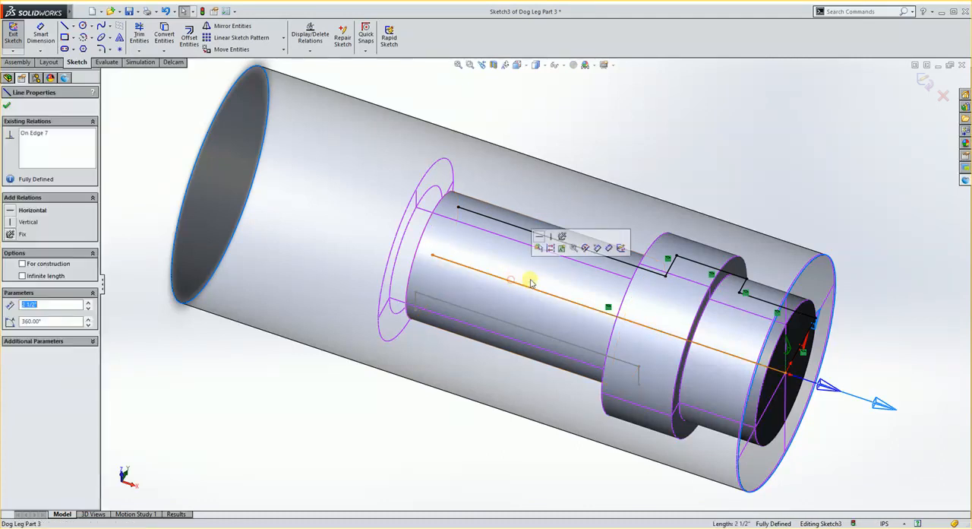
key(Delete)
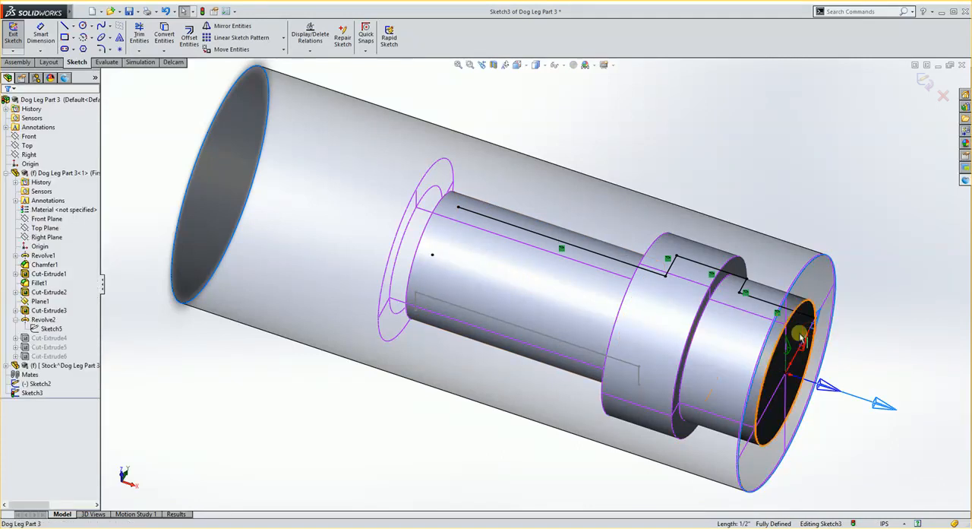
- Delete the On Edge relation of the converted profile so that its lines can be moved
middle_drag(609, 297, 604, 311)
scroll(547, 239, up, 2)
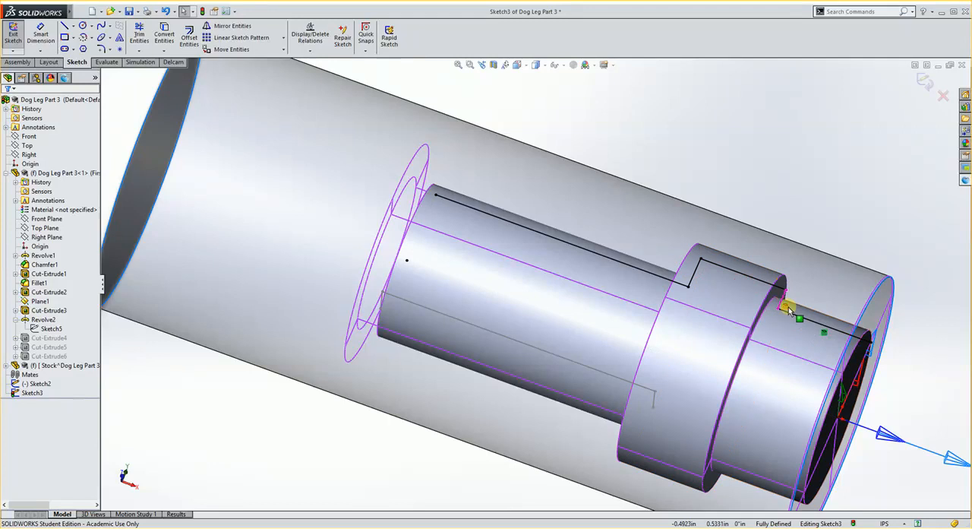
click(822, 331)
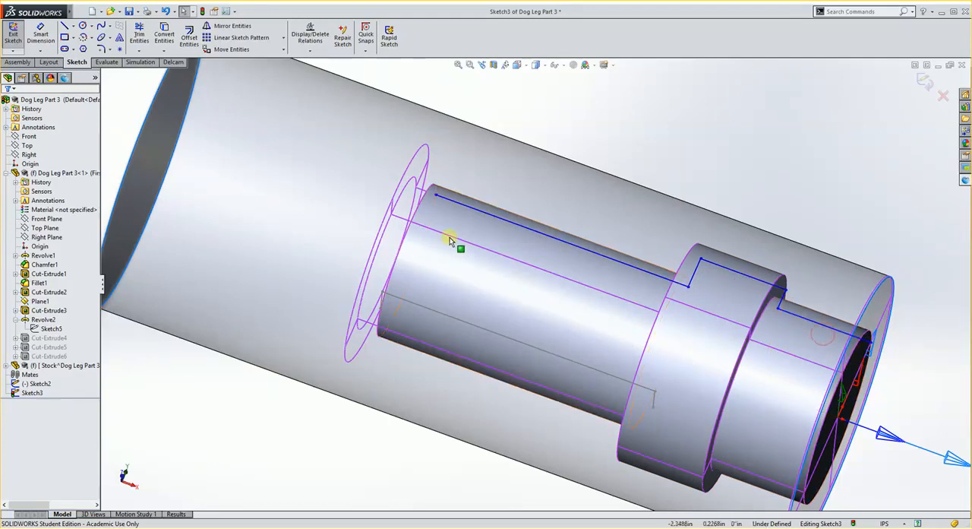
- Extend the open back end of the profile's long outer line past the part to about X -2.63 in, and exit the sketch
scroll(467, 211, down, 5)
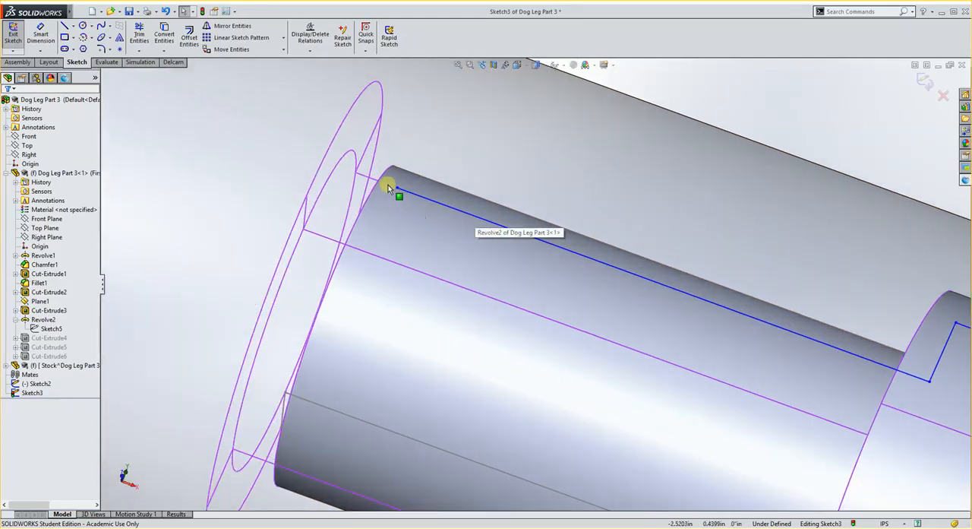
drag(396, 190, 332, 165)
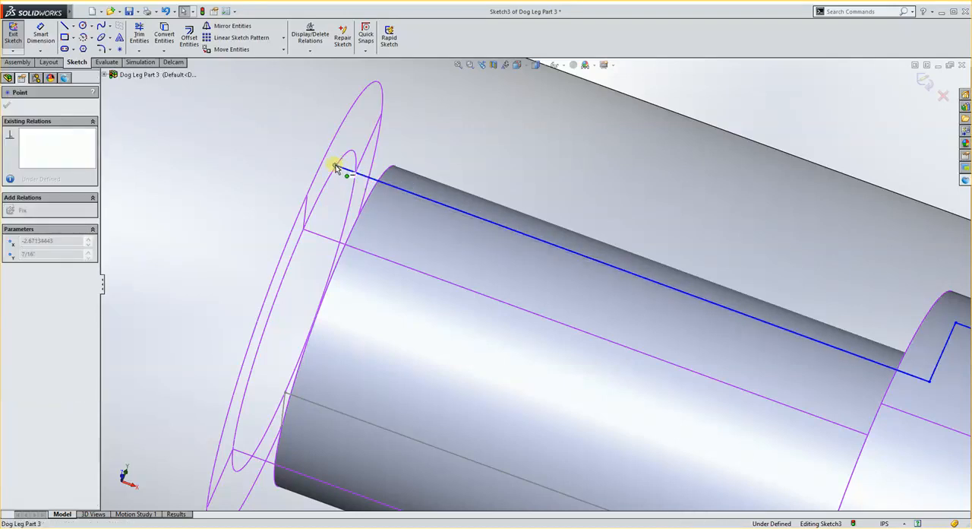
middle_drag(306, 198, 309, 214)
scroll(309, 215, up, 3)
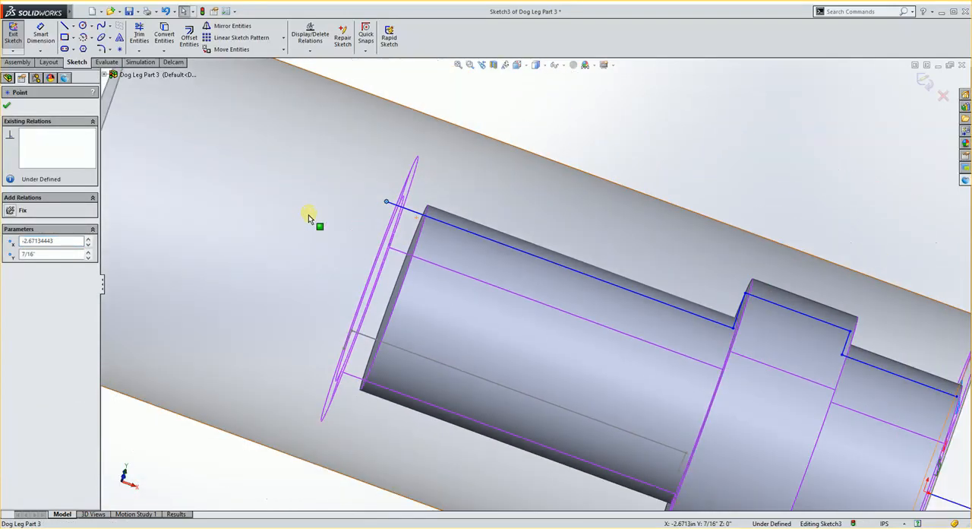
scroll(380, 205, down, 3)
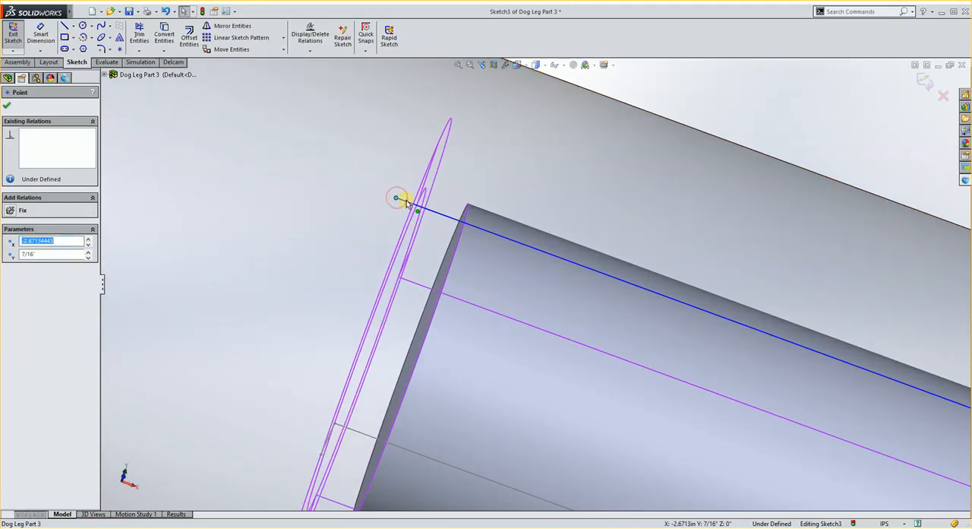
drag(397, 200, 412, 205)
scroll(669, 199, up, 1)
middle_drag(625, 345, 616, 347)
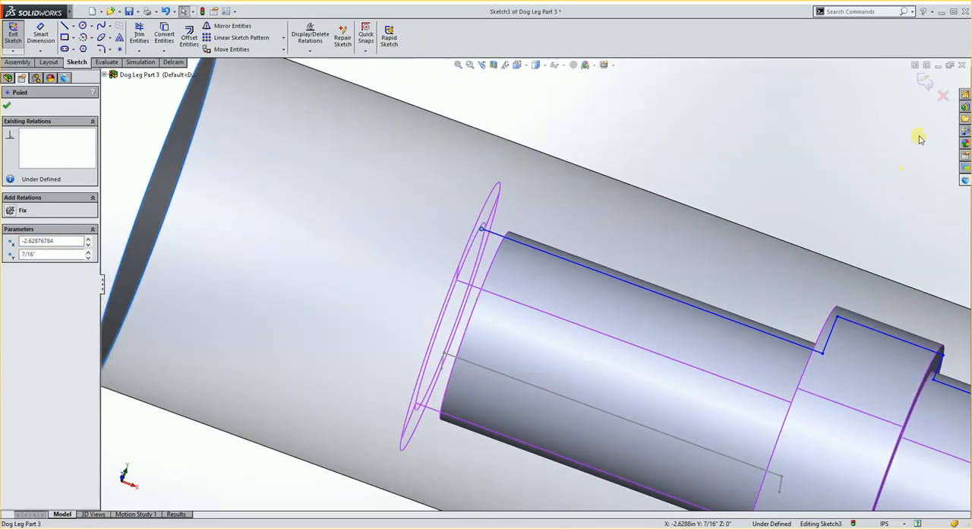
click(925, 81)
scroll(516, 309, up, 4)
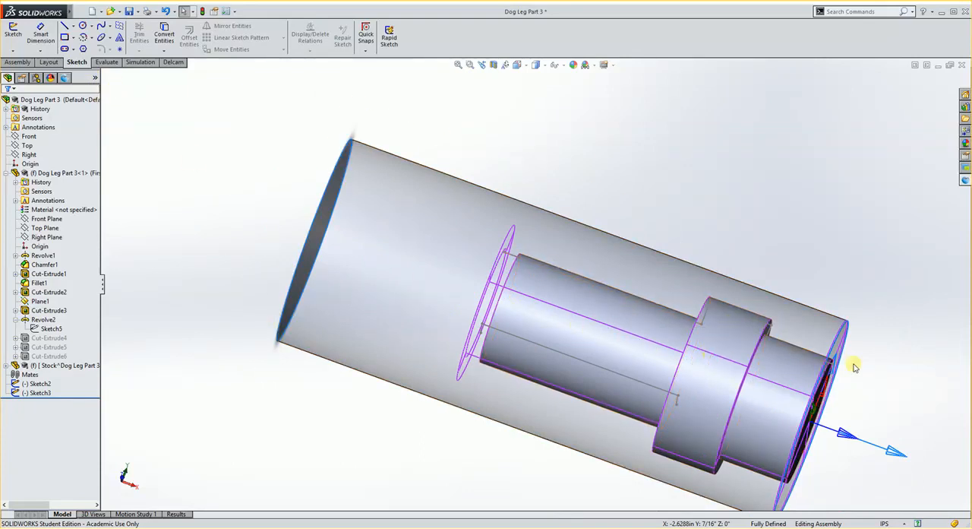
- Edit the Turn1 feature and replace its profile with the modified Sketch3
click(66, 77)
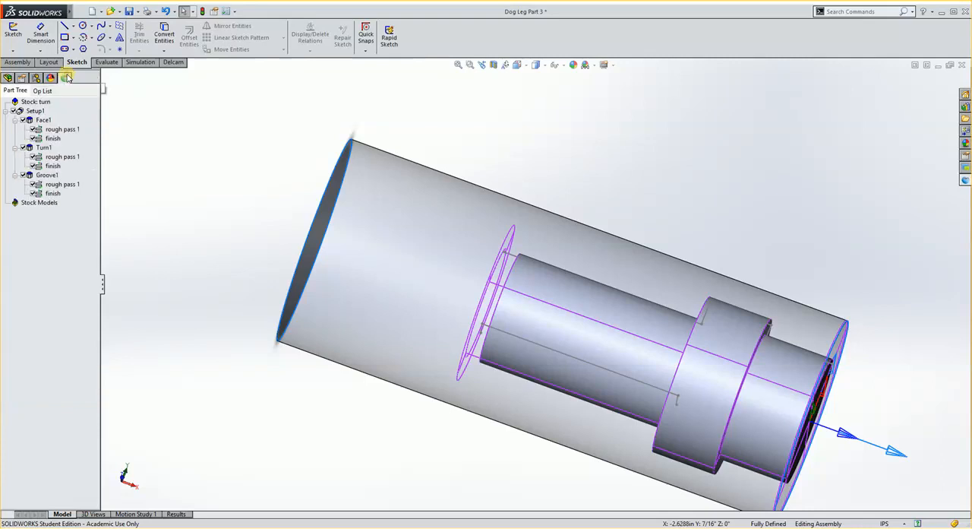
click(43, 148)
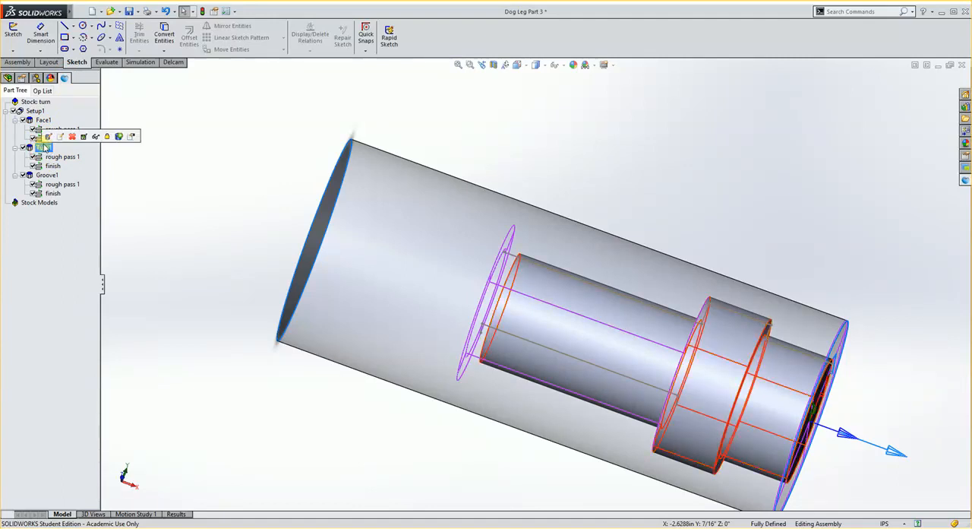
click(48, 137)
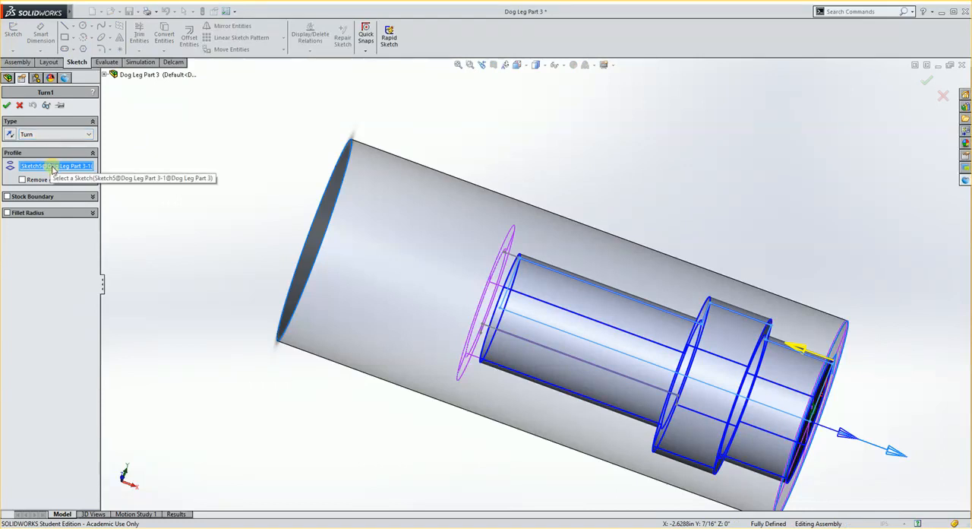
click(515, 256)
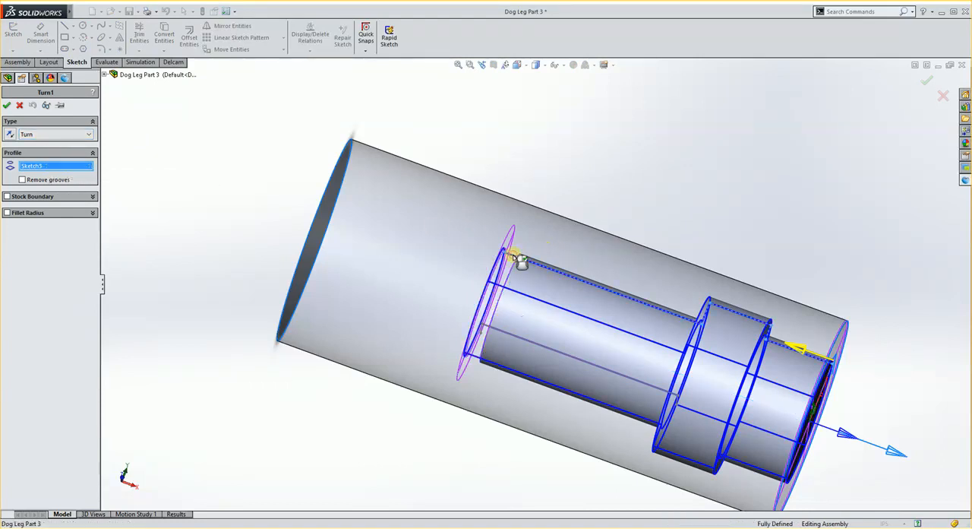
click(927, 82)
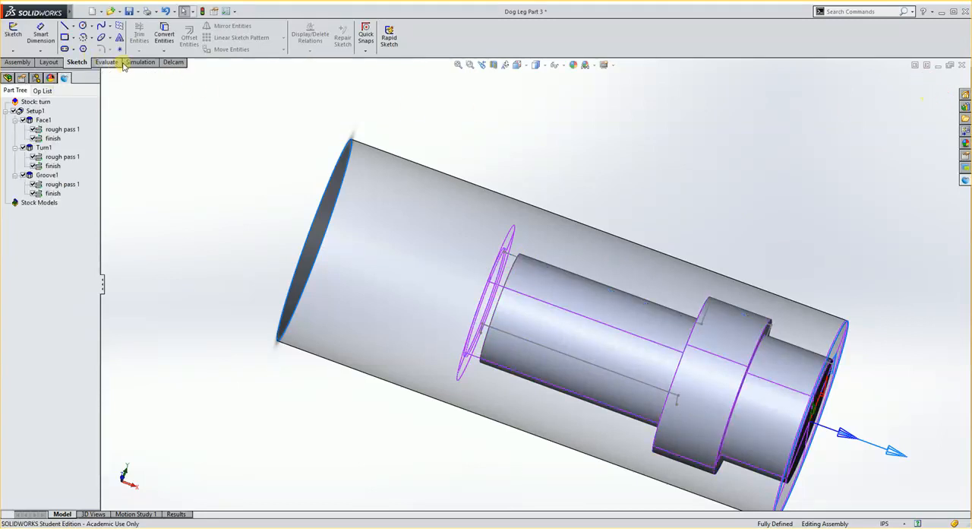
- Simulate the First Turn machining again with the new turning profile, running through the turning and groove operations
click(172, 62)
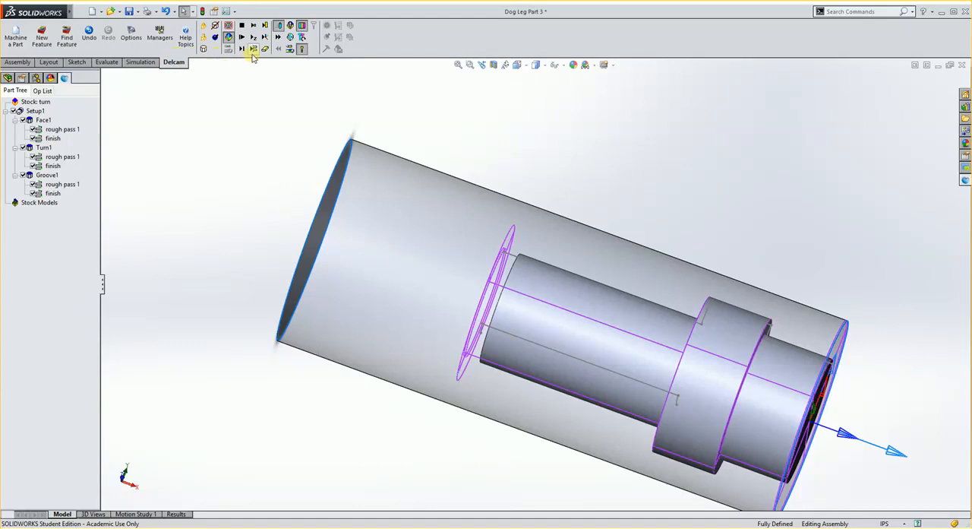
click(255, 48)
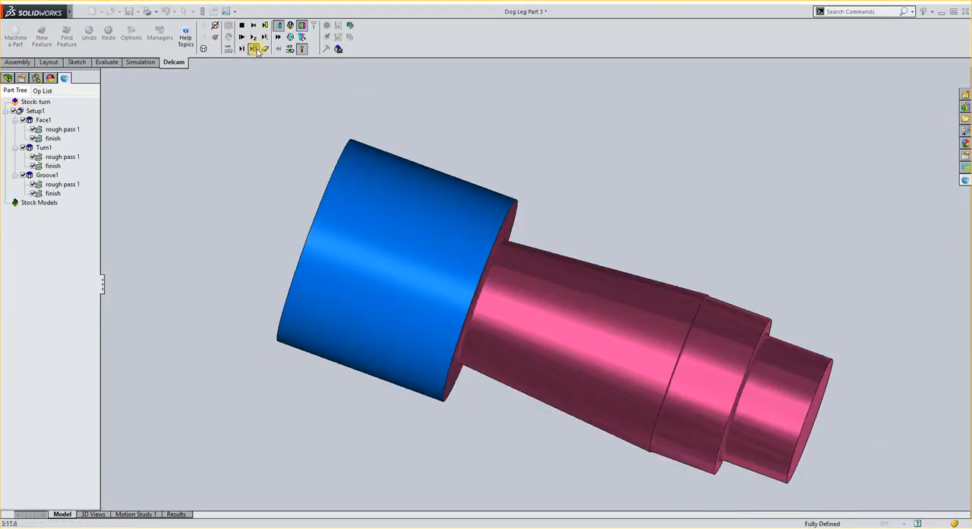
click(242, 48)
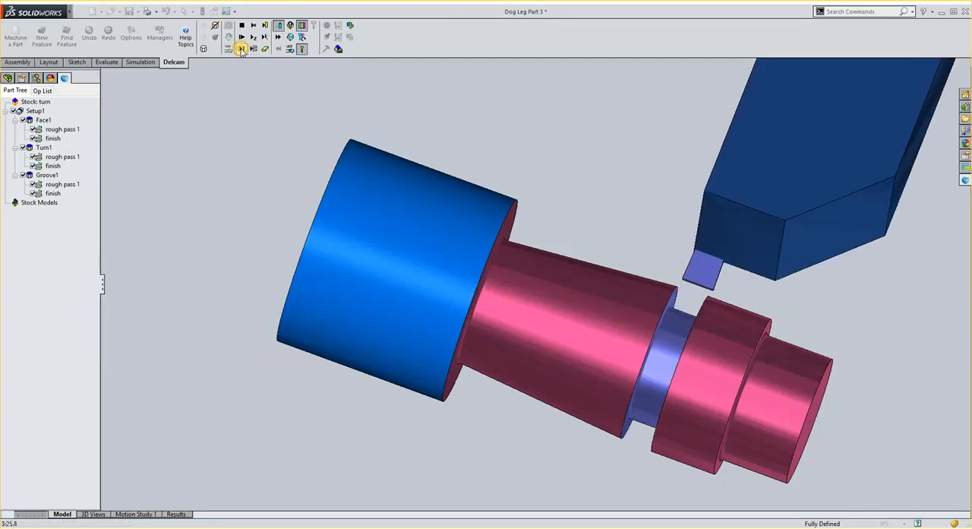
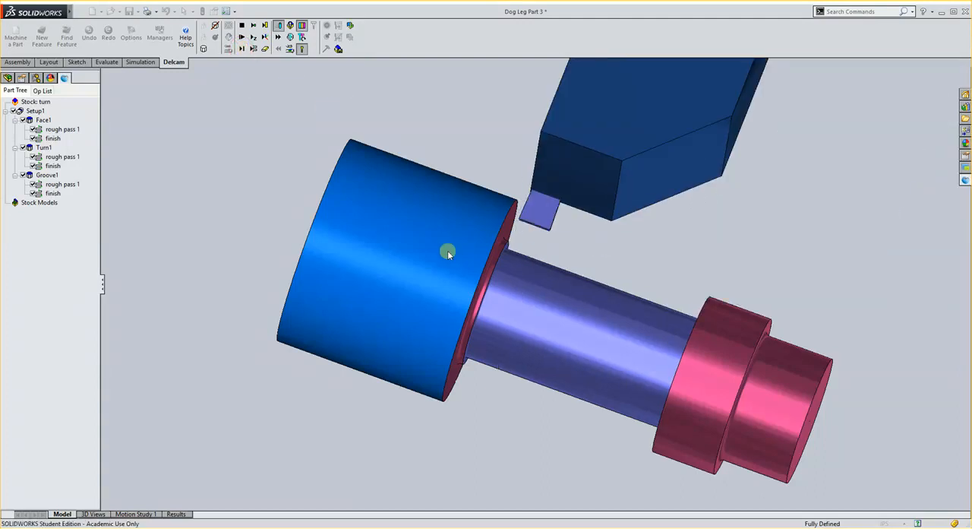
- Examine the simulated groove and the remaining stock from several angles, and exit the simulation
middle_drag(447, 251, 433, 160)
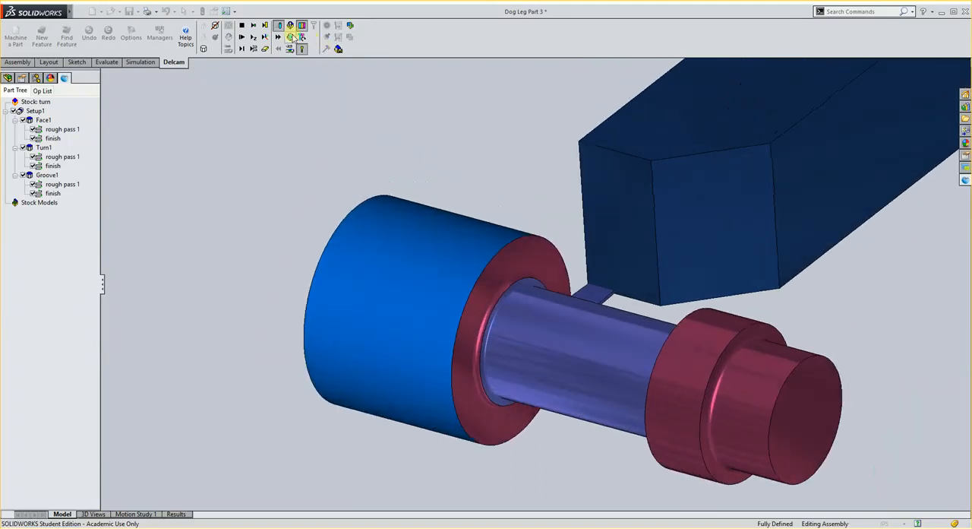
click(241, 27)
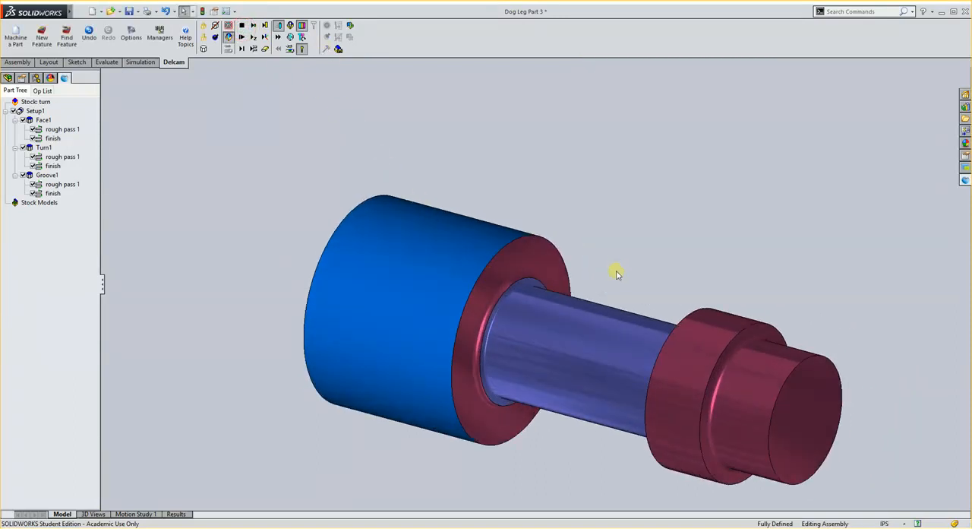
middle_drag(571, 311, 608, 321)
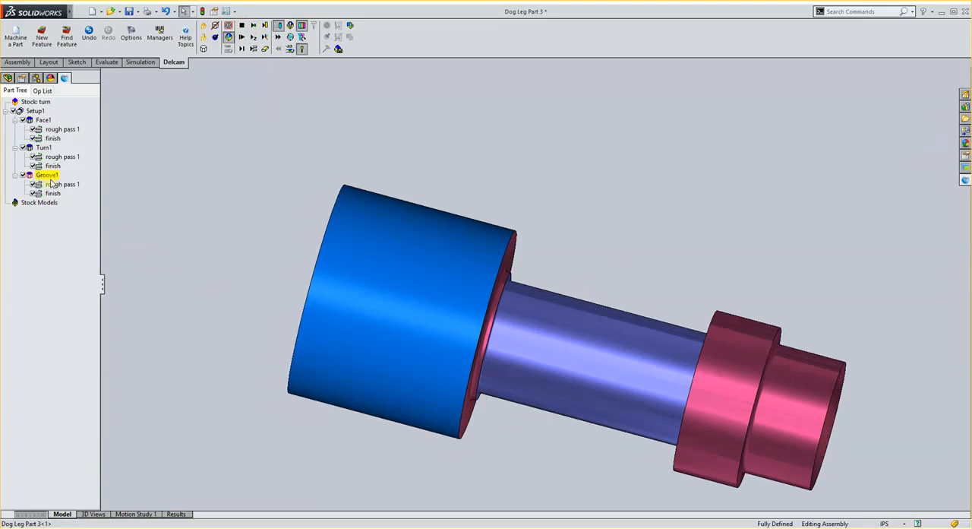
click(241, 27)
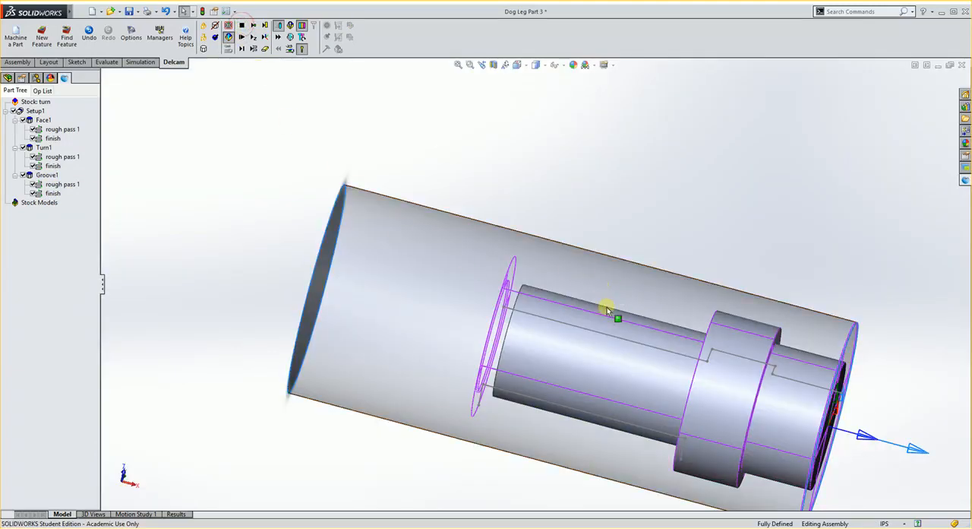
- Review the tool and cutting attributes of Groove1's rough pass 1 without changing them
double_click(57, 185)
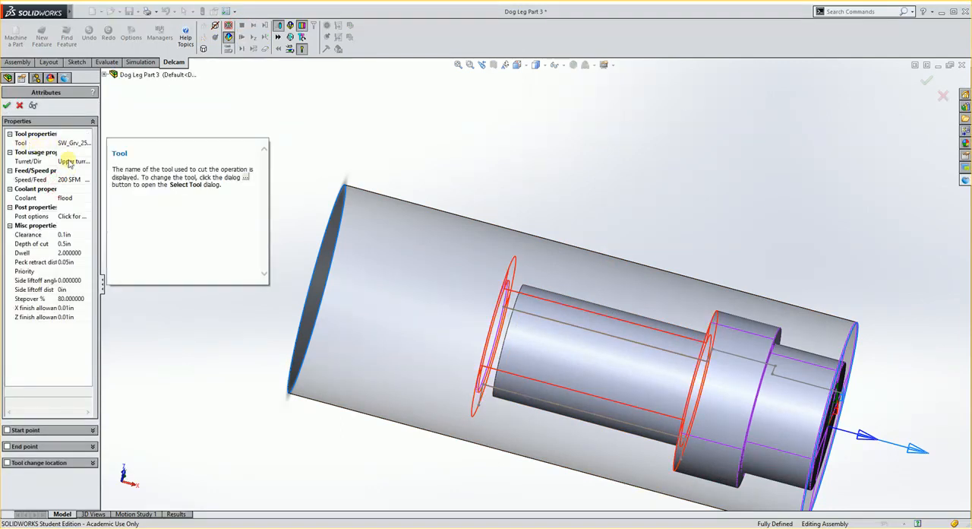
drag(102, 281, 139, 282)
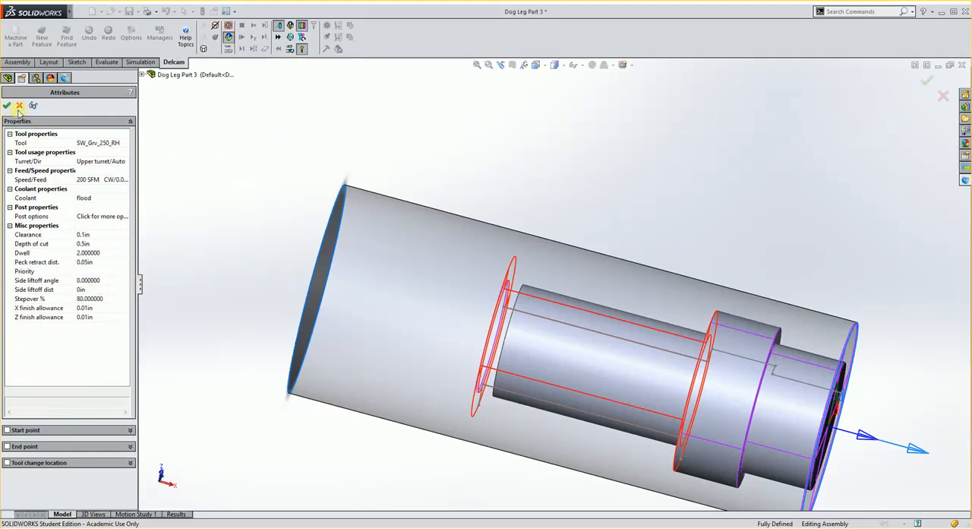
click(21, 108)
click(20, 107)
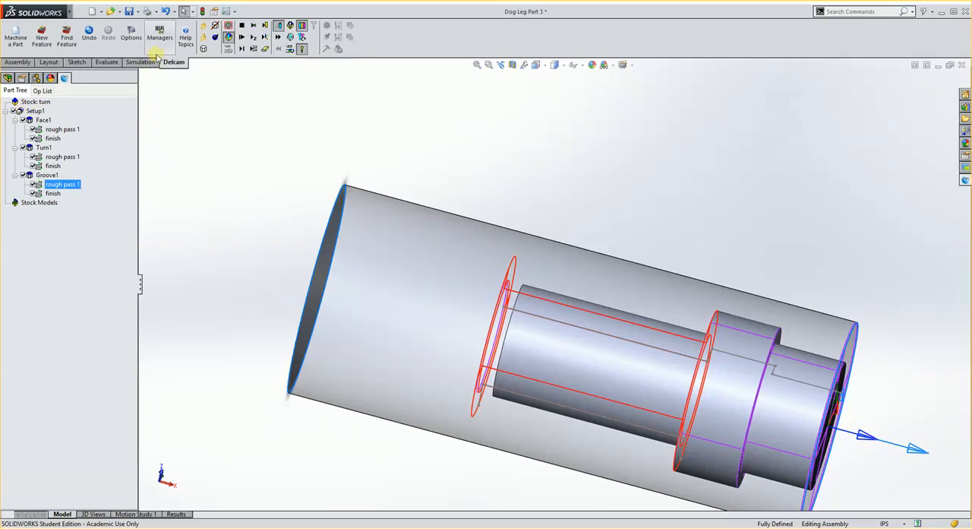
- Make Tools-Inch the active tool crib in the database managers
click(159, 38)
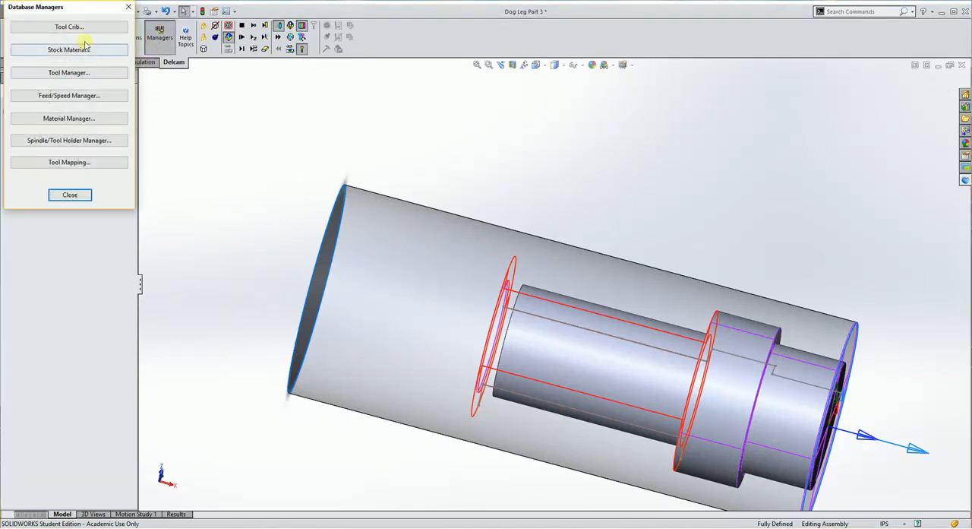
click(80, 27)
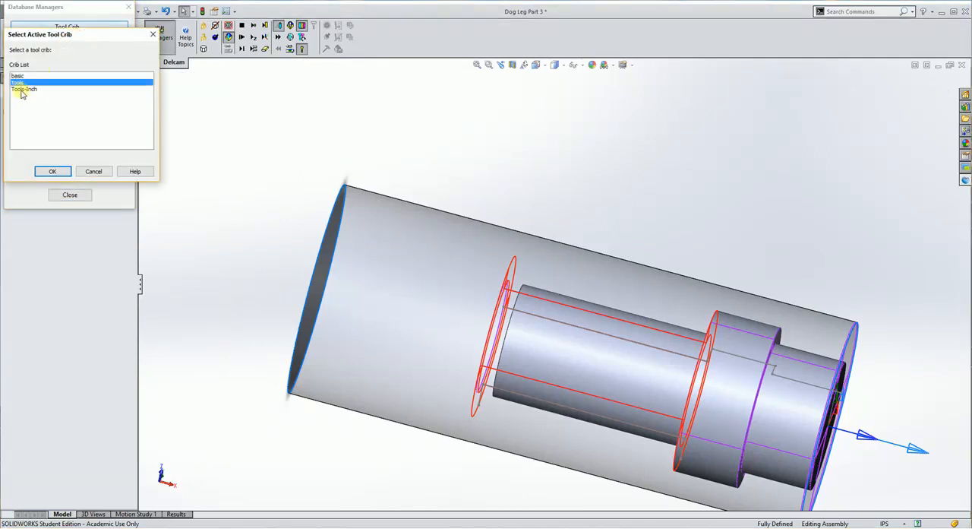
click(23, 90)
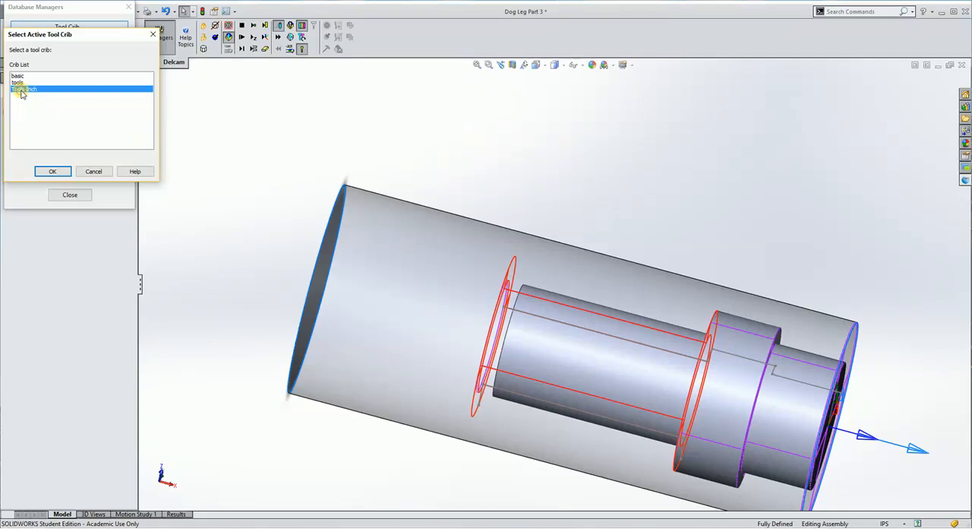
click(50, 171)
click(70, 194)
- Assign the tool SW_Grv_165_RH to Groove1's rough pass 1, and accept the attributes of the groove's finish pass
click(55, 185)
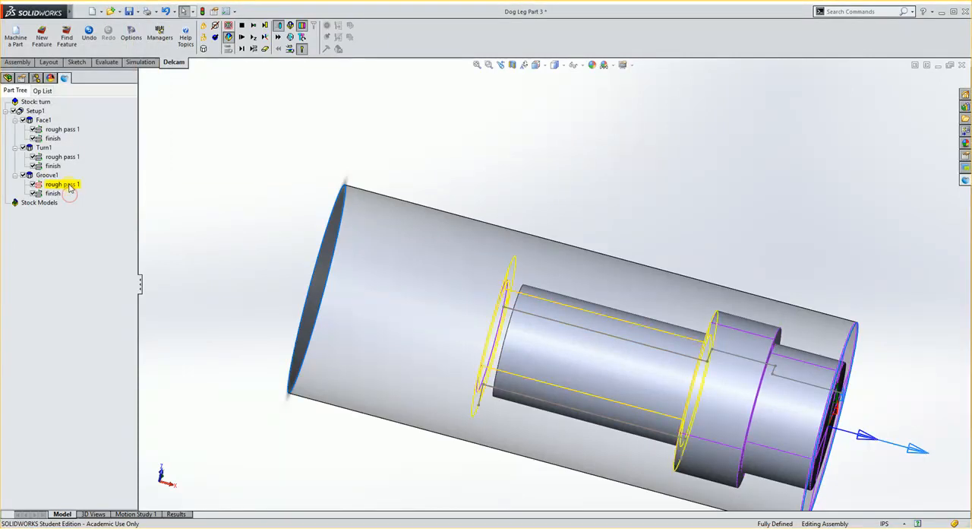
double_click(62, 185)
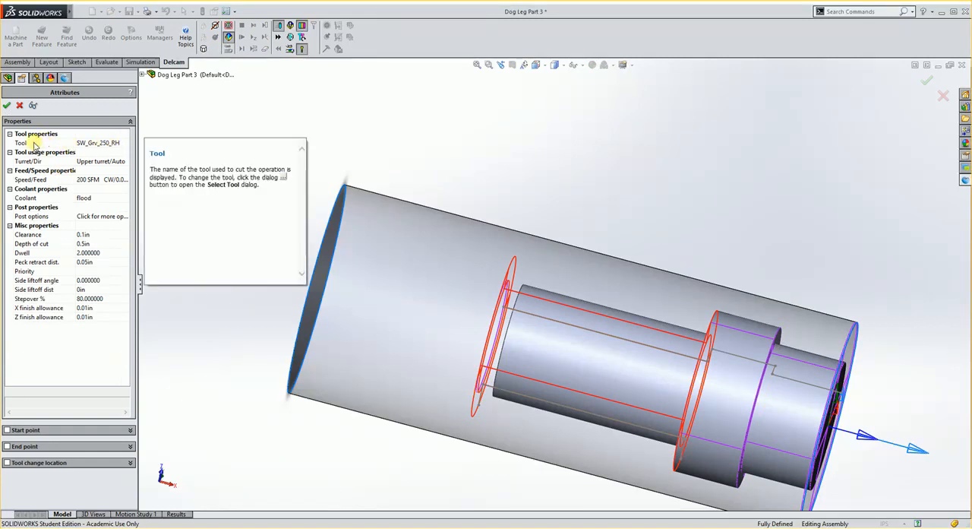
double_click(36, 145)
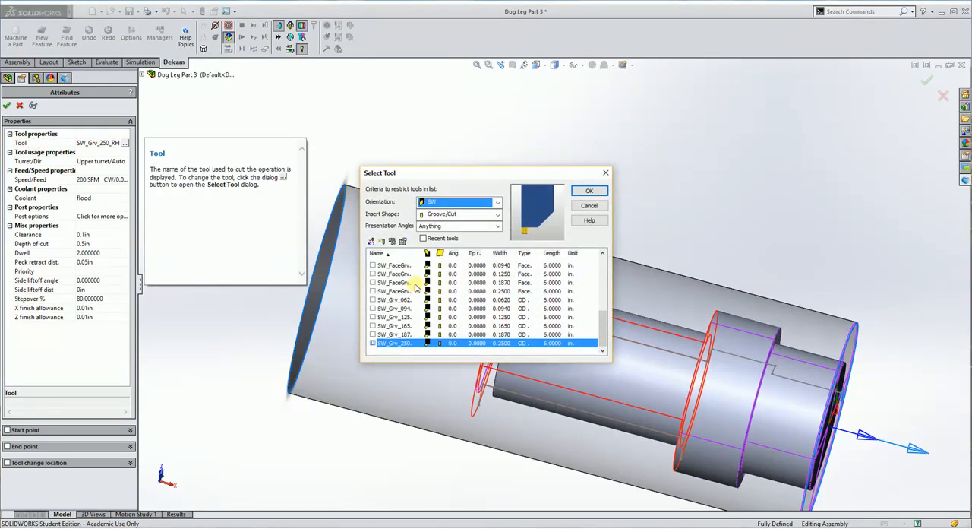
click(391, 325)
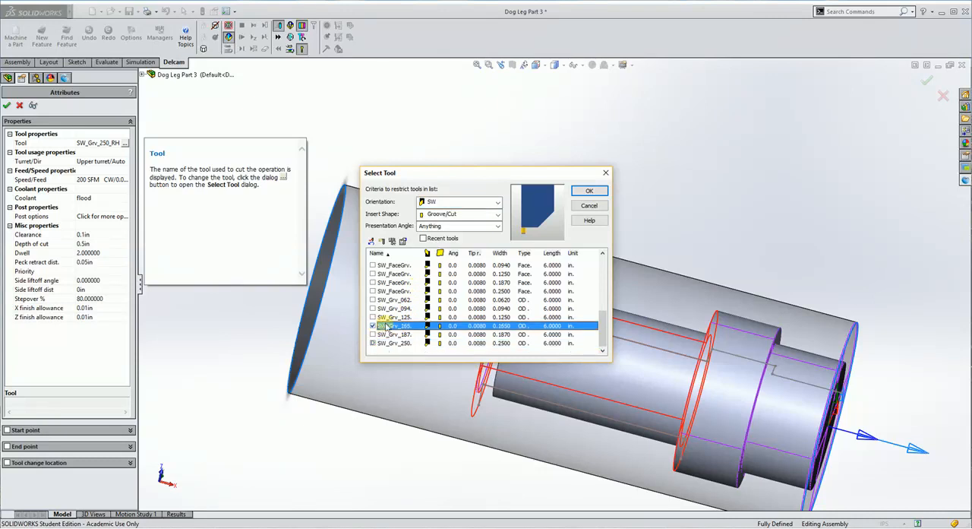
click(587, 190)
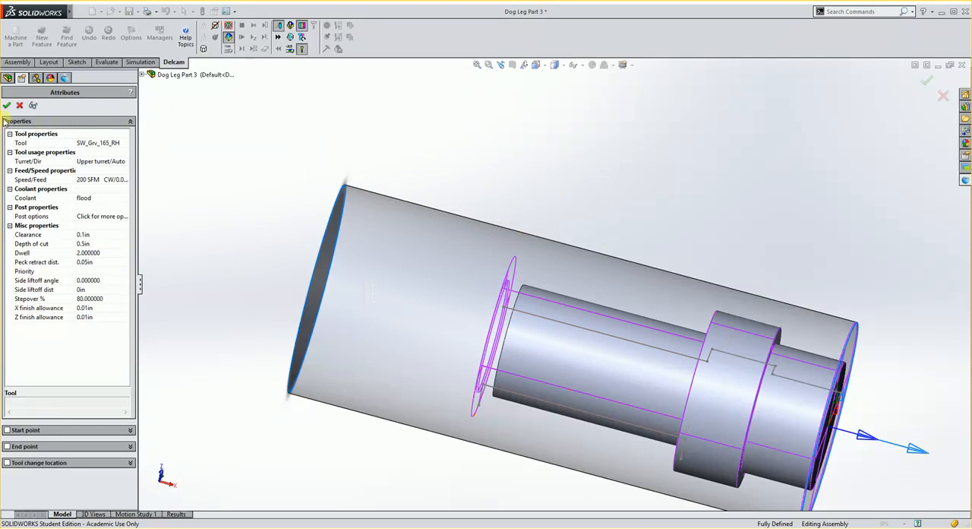
click(7, 107)
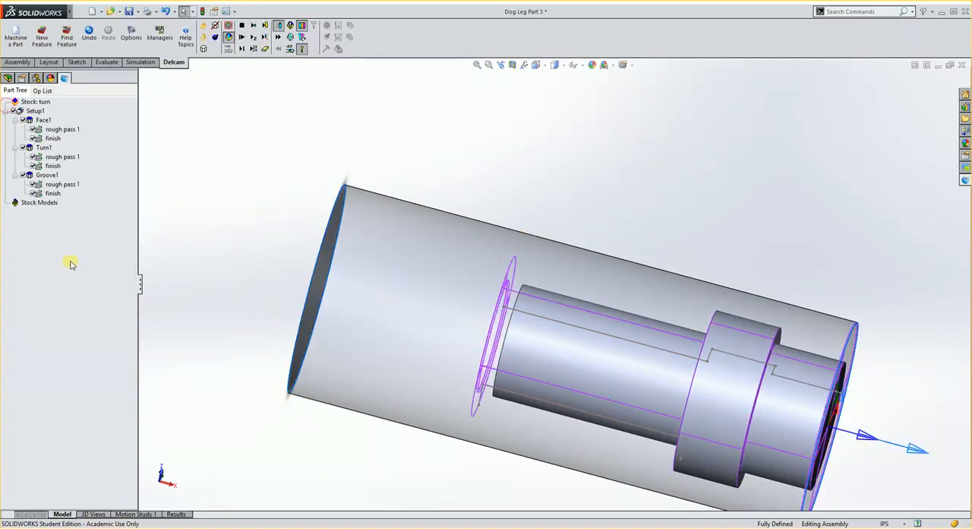
double_click(51, 194)
click(6, 107)
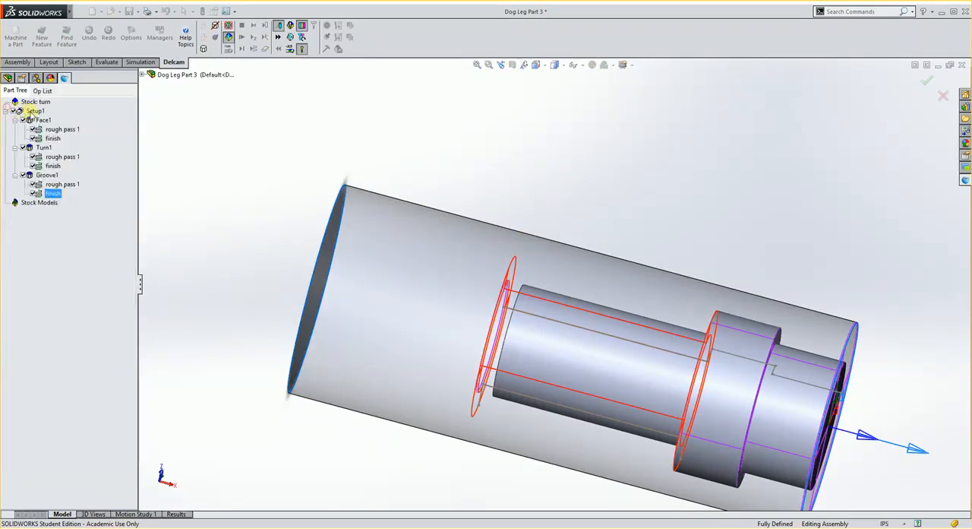
- Start a new Cutoff feature and locate it on the back end face of Dog Leg Part 3
scroll(609, 274, up, 3)
scroll(763, 372, down, 2)
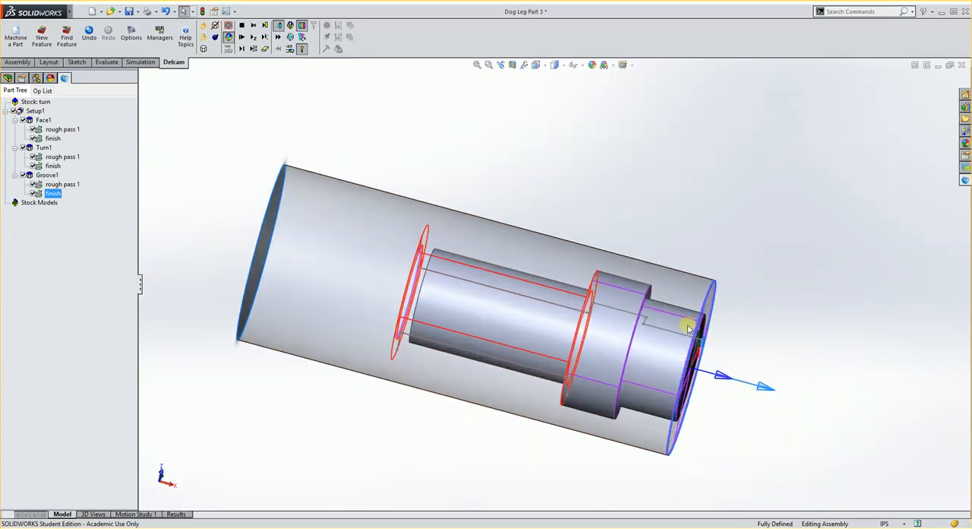
scroll(687, 328, down, 1)
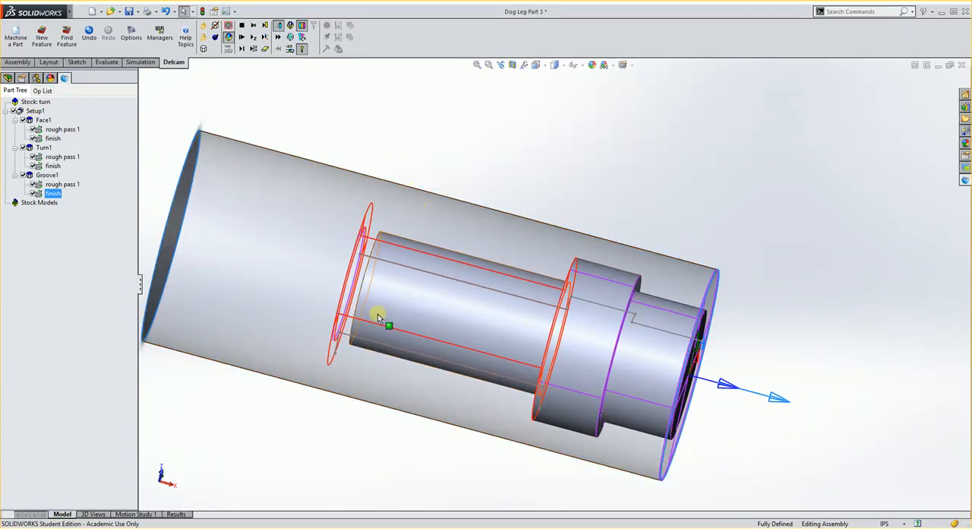
click(39, 38)
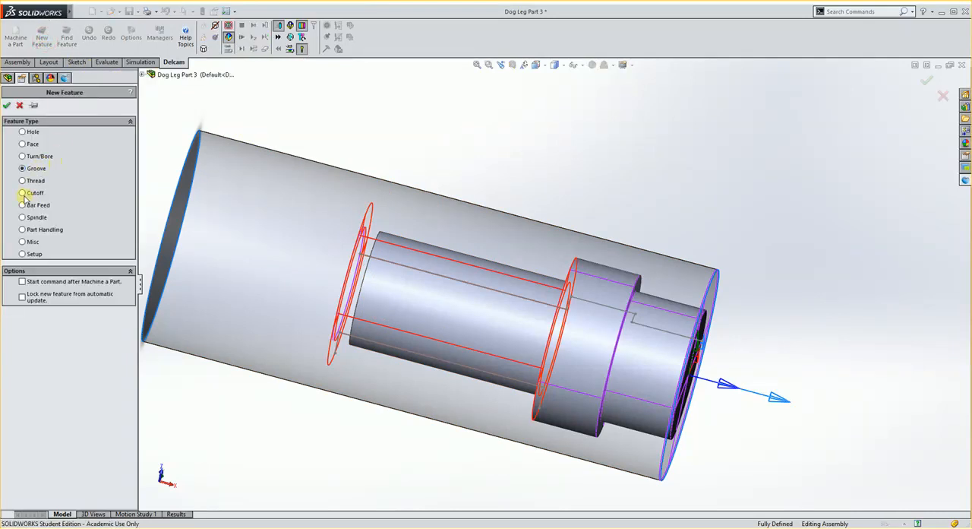
click(7, 106)
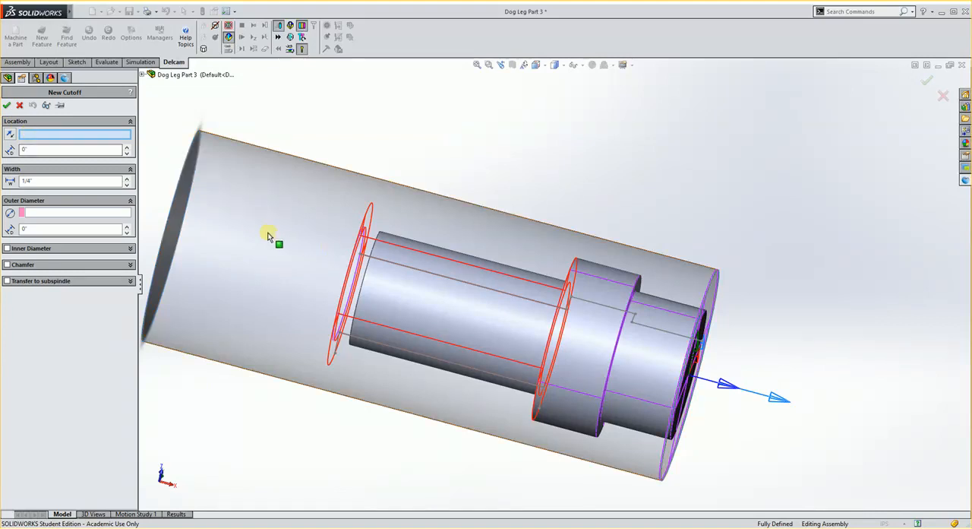
middle_drag(268, 236, 309, 256)
click(367, 279)
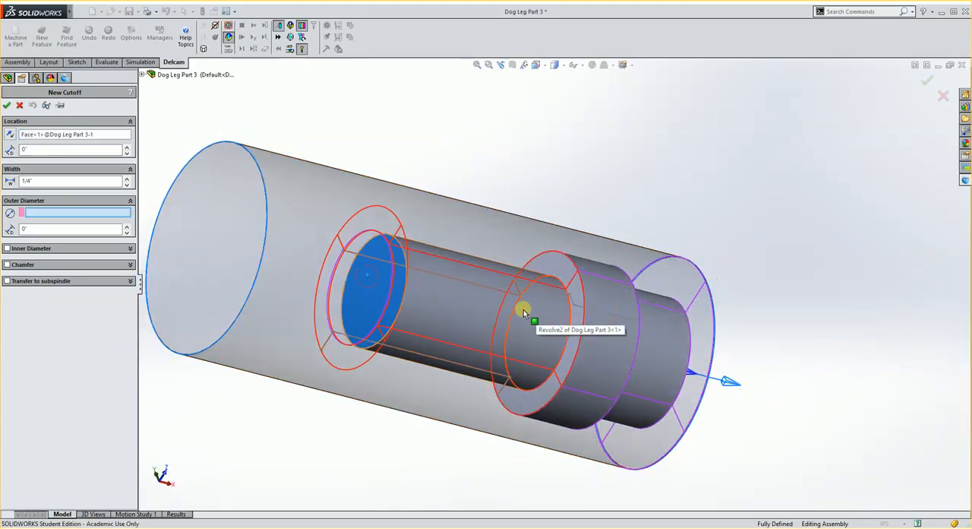
- Set the cutoff width to 0.165 in, use the stock's cylindrical face as its outer diameter, and create the feature
click(38, 182)
drag(39, 182, 11, 182)
text(.165)
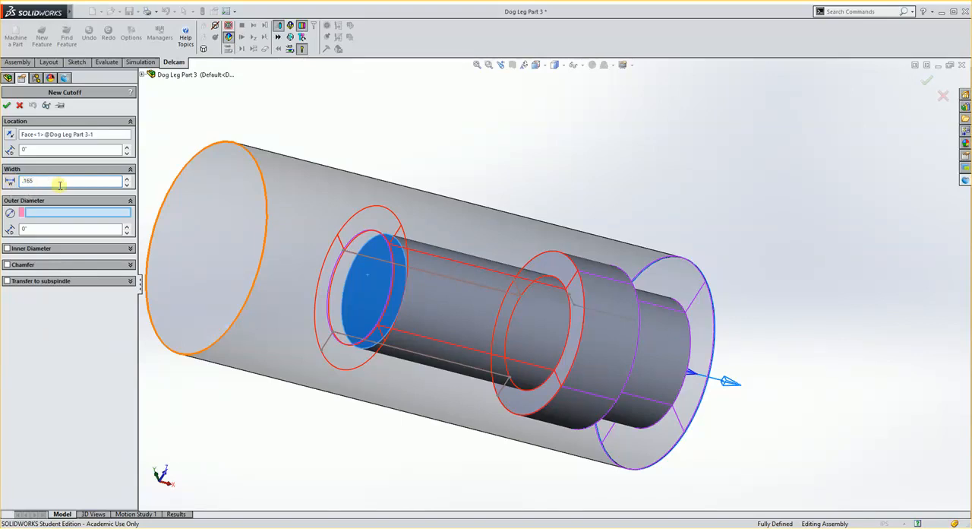
middle_drag(490, 220, 448, 223)
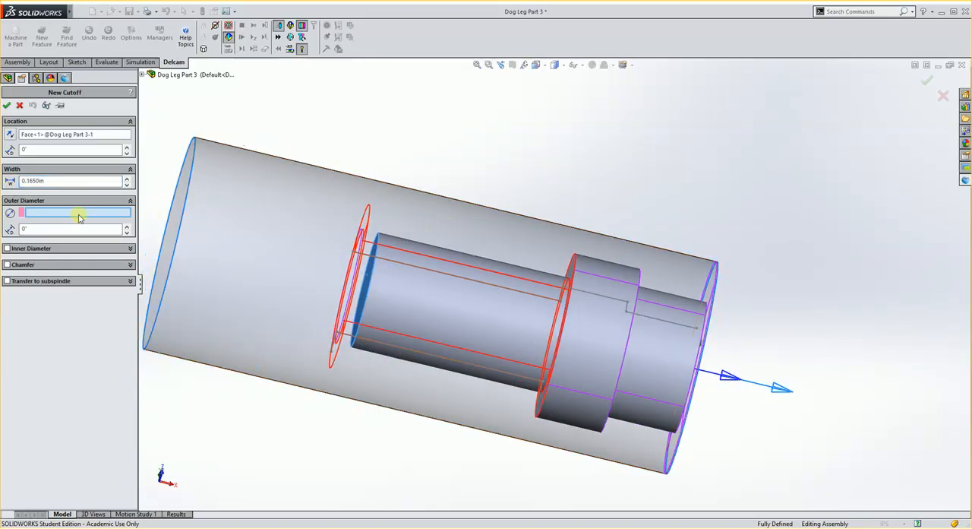
click(349, 185)
middle_drag(499, 182, 480, 205)
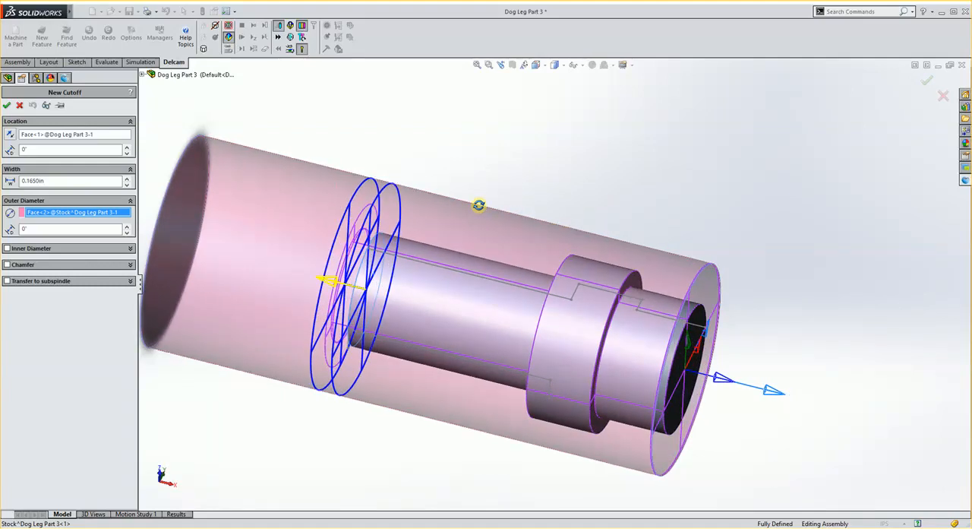
click(7, 105)
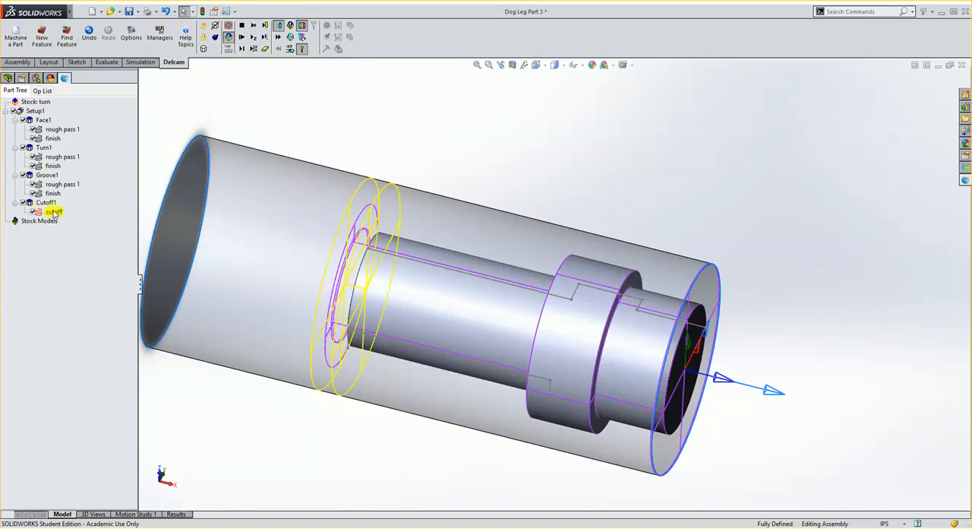
- Check the tool assigned to the cutoff operation, simulate the machining through the cutoff, inspect the separated part, and exit the simulation
double_click(53, 212)
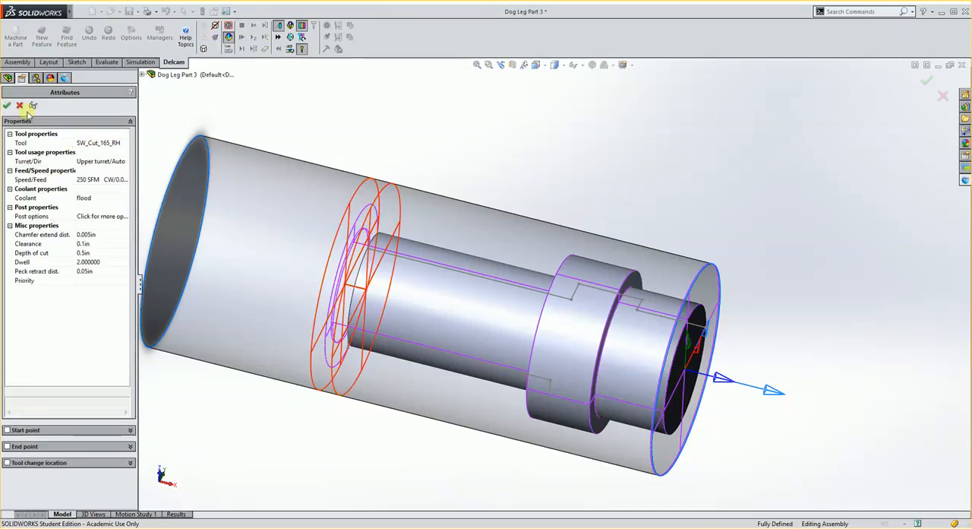
click(21, 108)
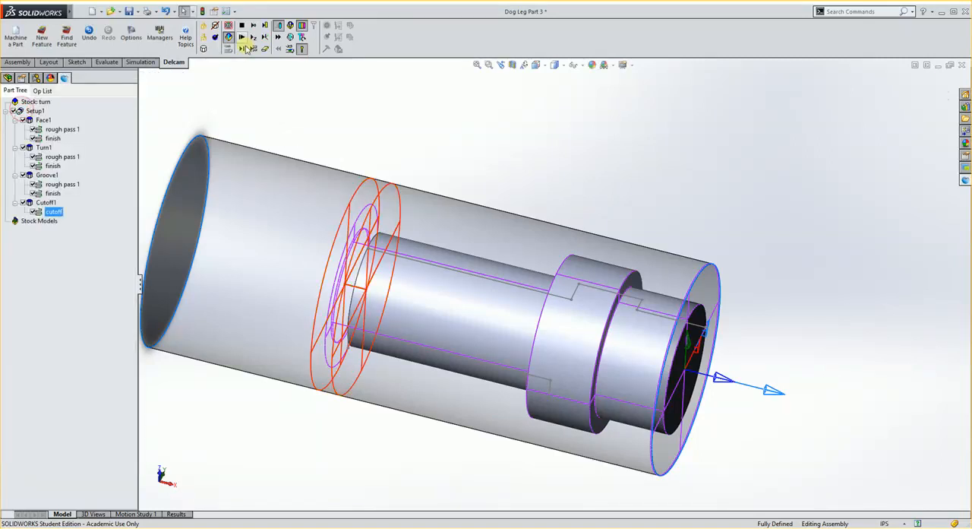
click(241, 38)
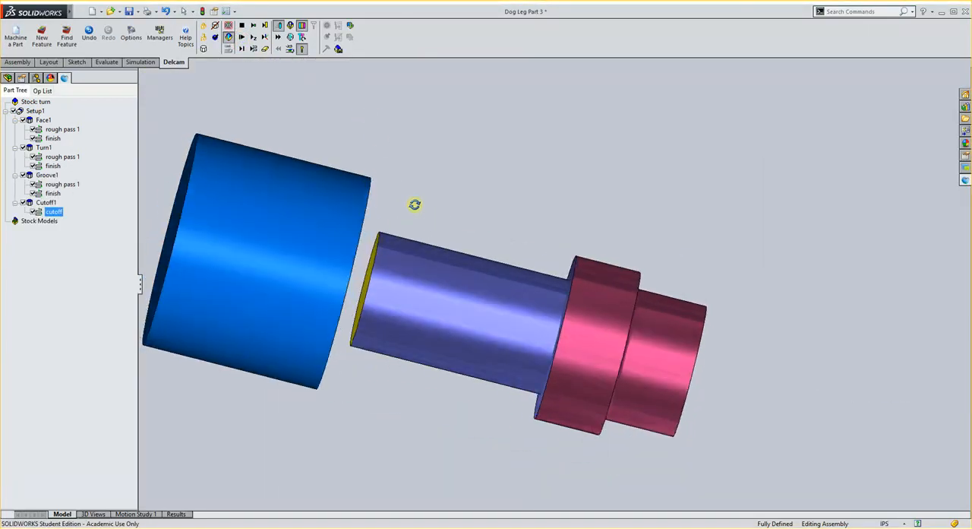
middle_drag(392, 183, 389, 172)
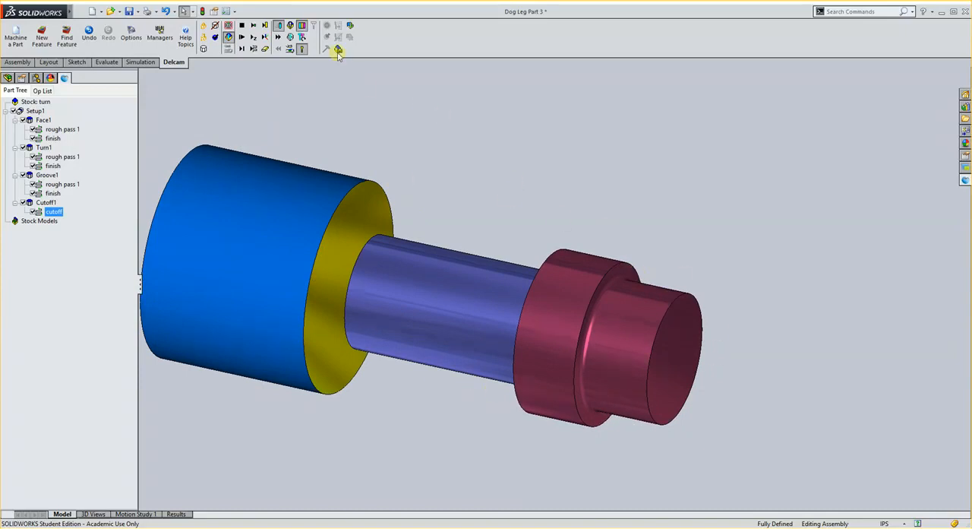
click(228, 25)
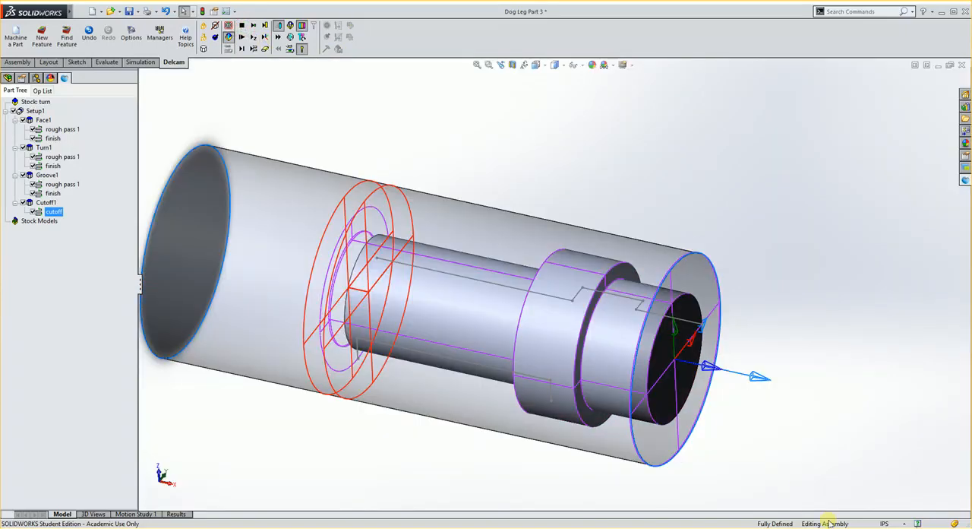